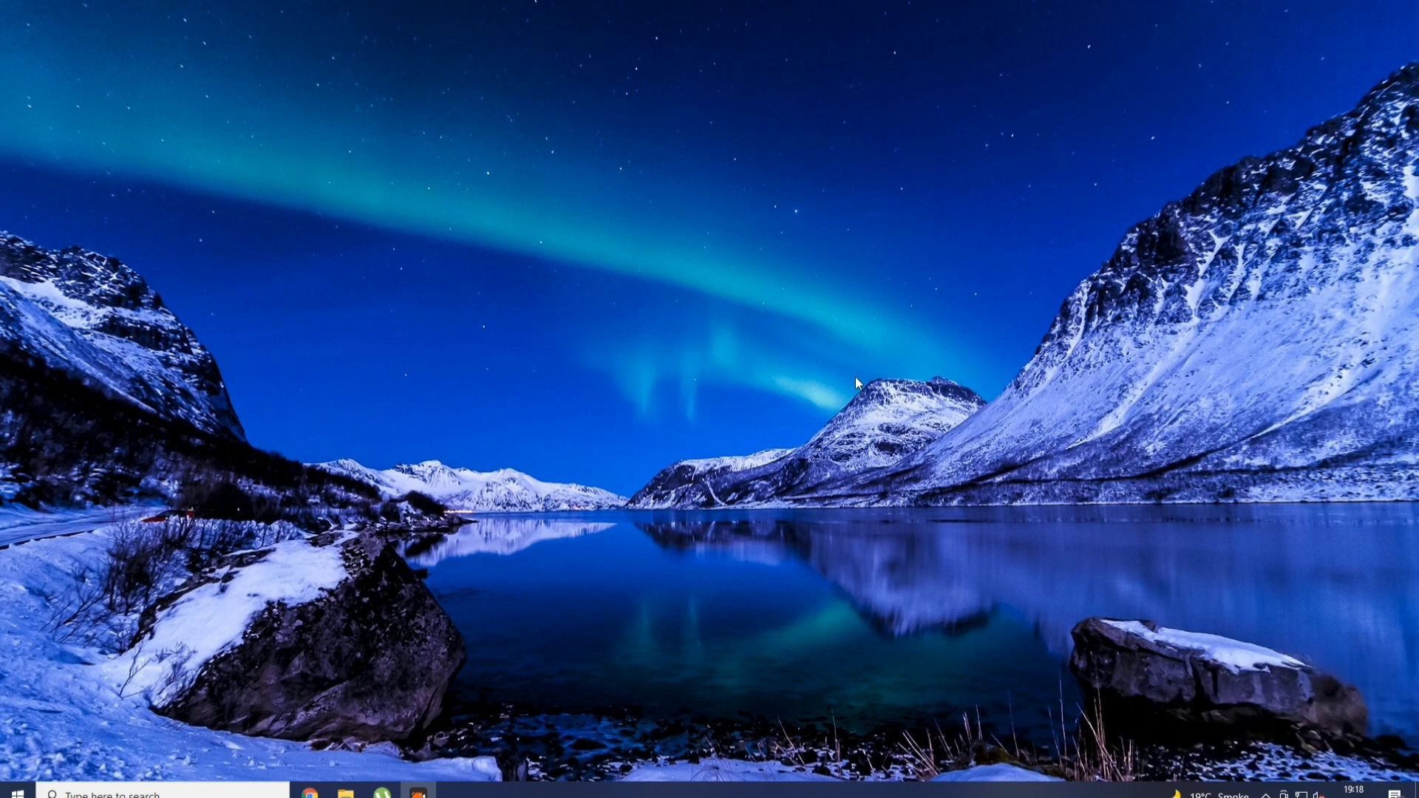
# Launch Microsoft Word with the winword run command and create a blank document
pyautogui.press('super+r')
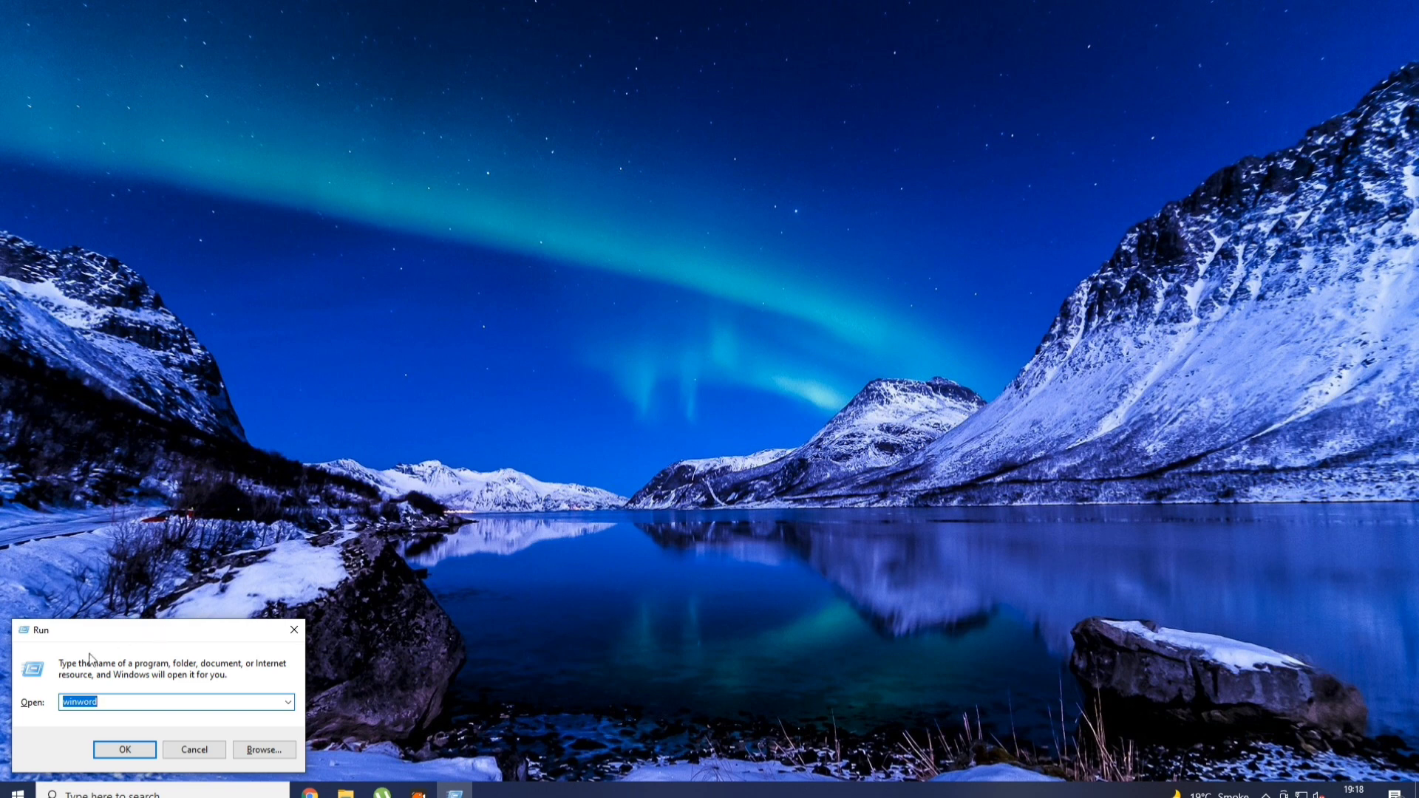
pyautogui.click(133, 758)
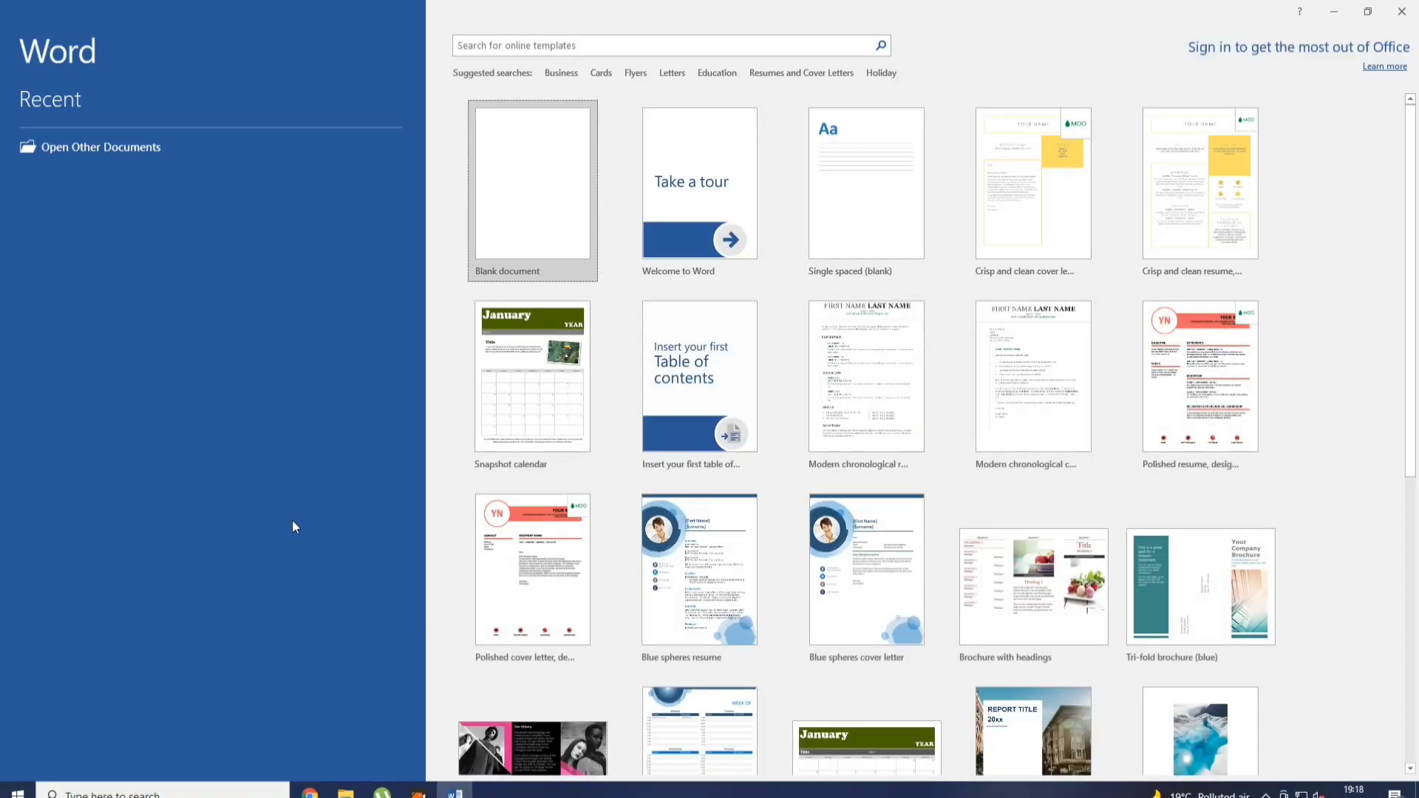
pyautogui.click(522, 241)
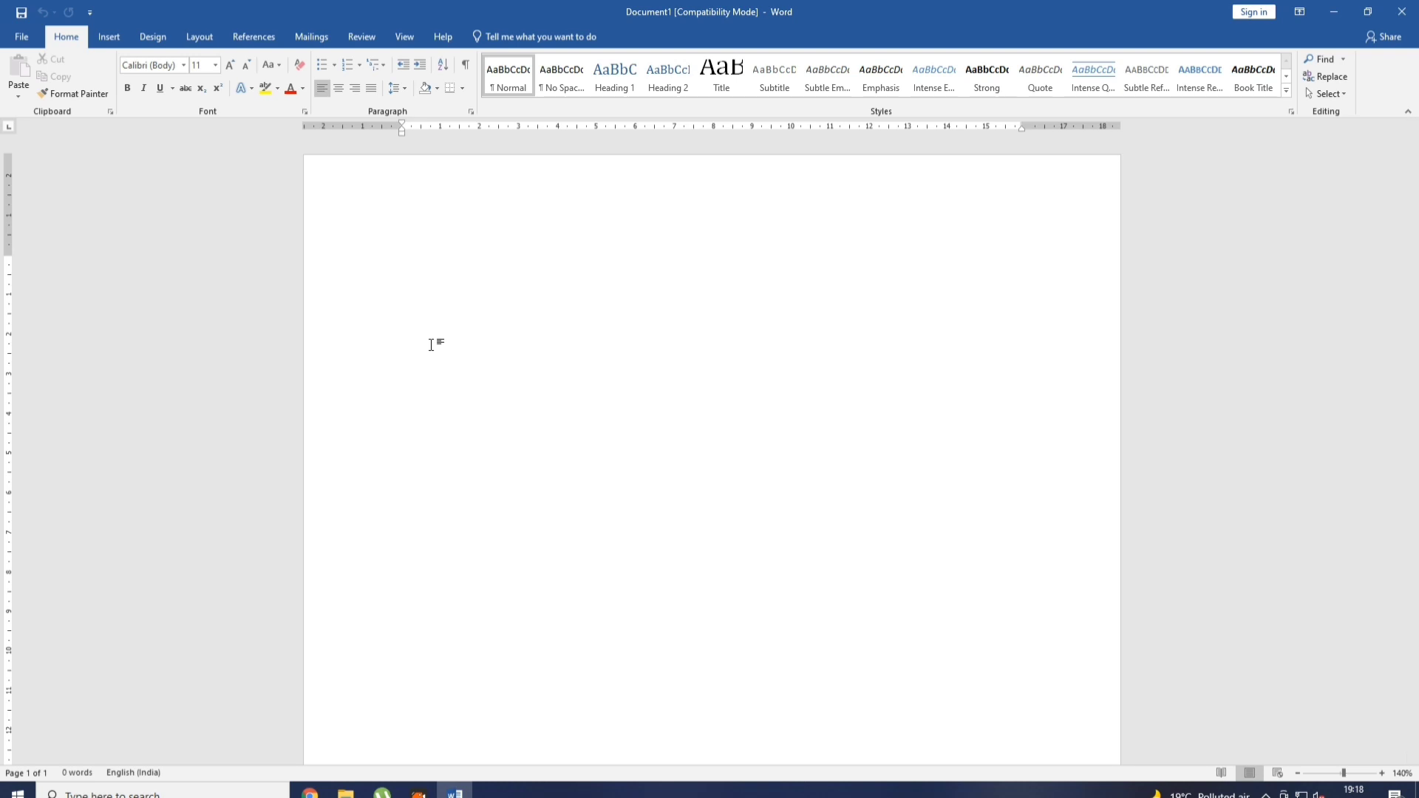
# Generate sample paragraphs with the =rand() function and delete all of the generated text
pyautogui.write('=rand()')
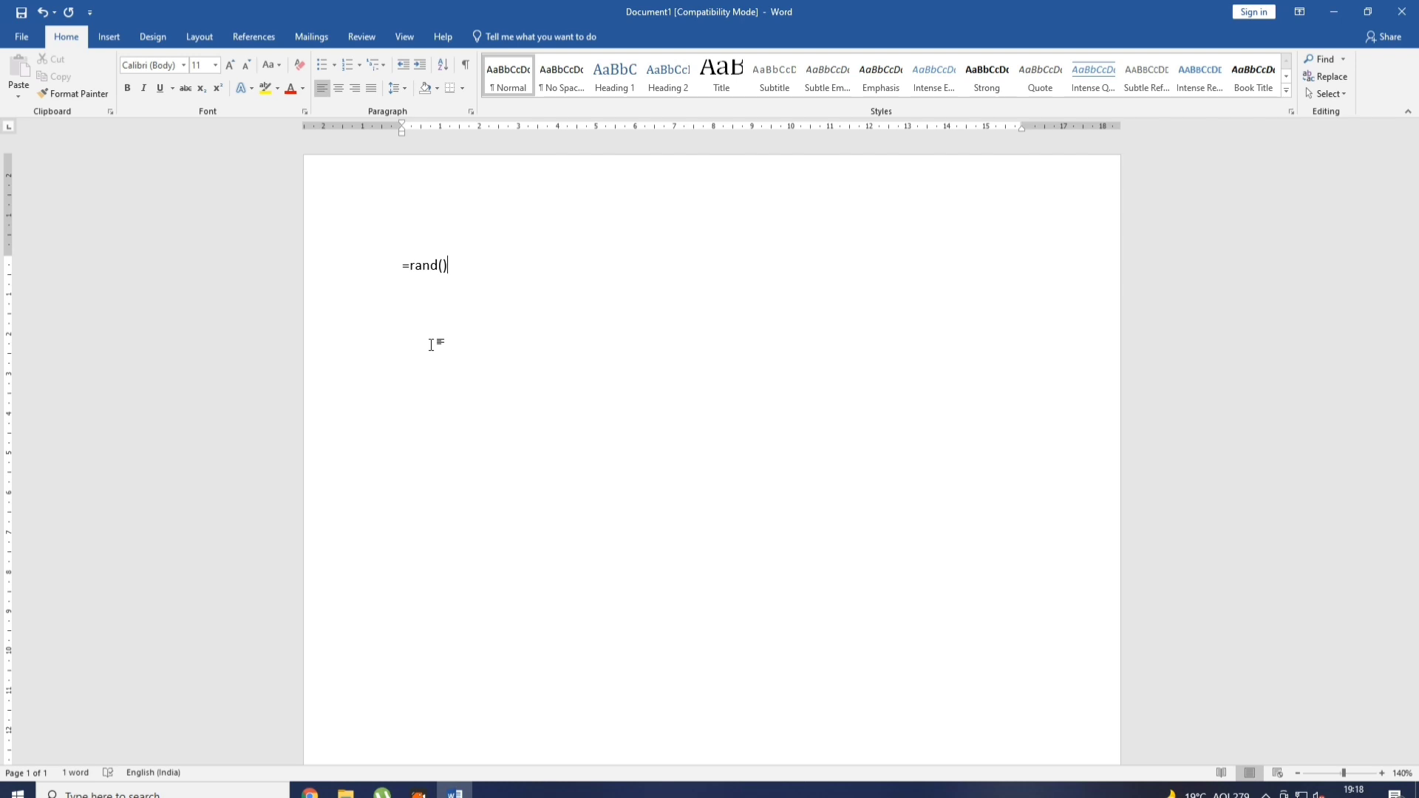
pyautogui.press('Return')
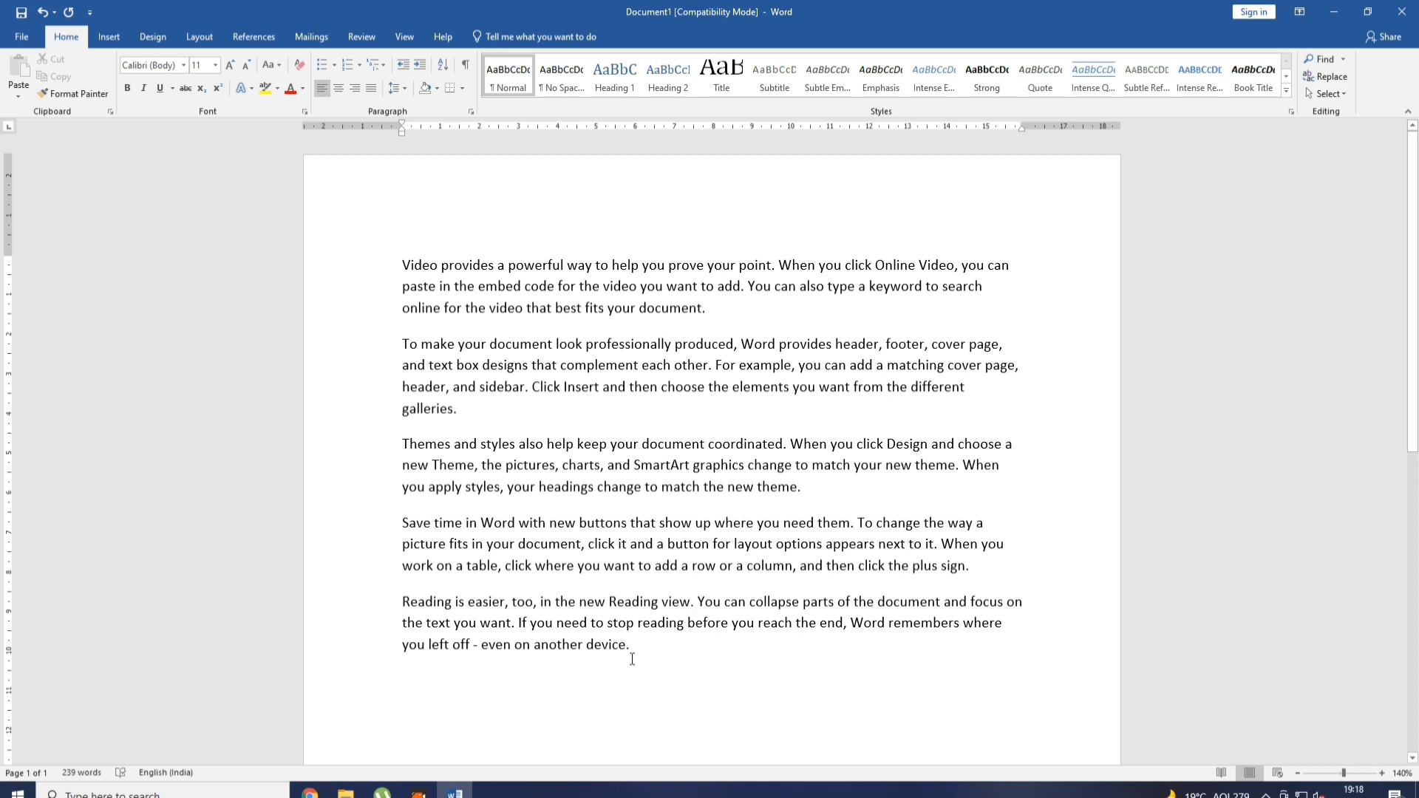
pyautogui.moveTo(634, 646); pyautogui.dragTo(301, 253)
pyautogui.press('Delete')
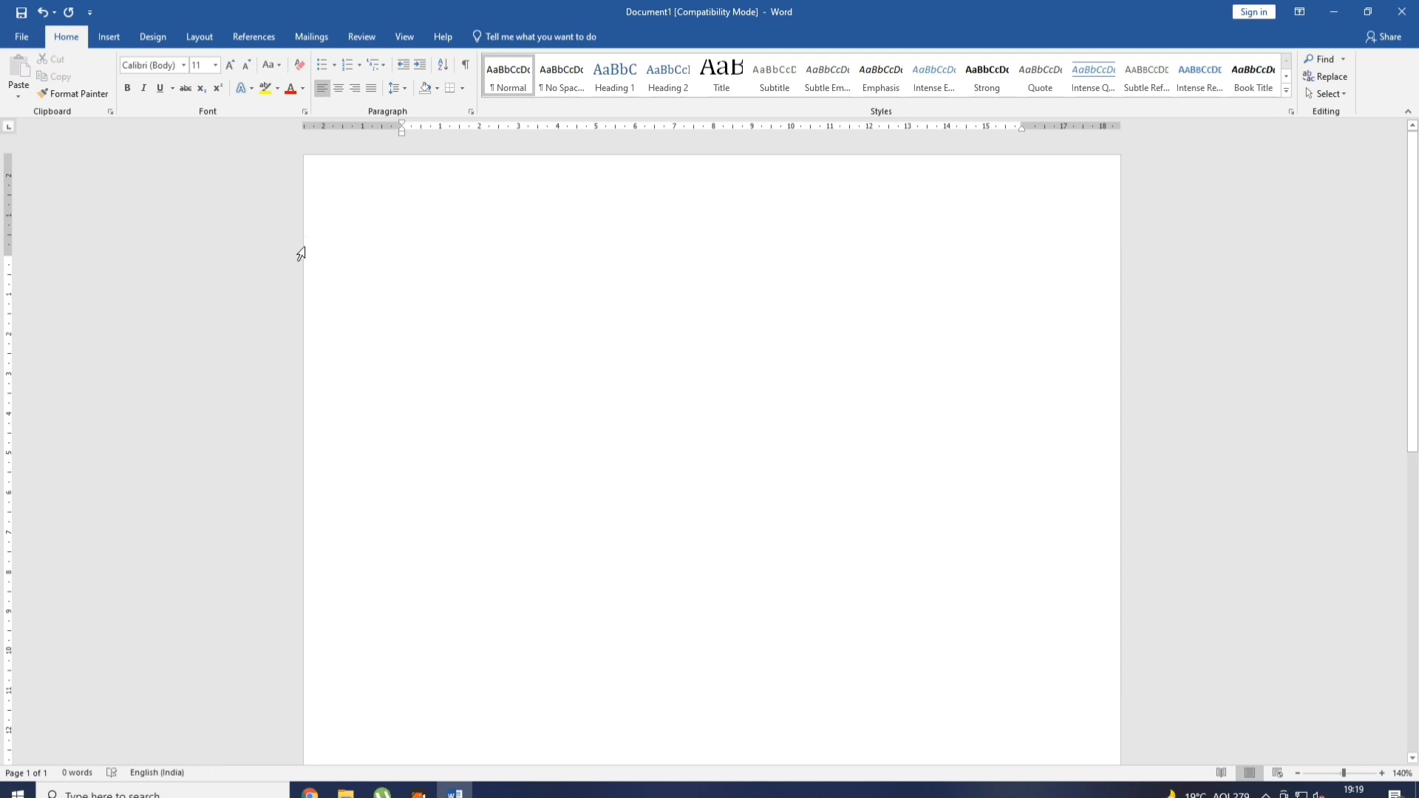
# Generate six paragraphs of sample text in the empty document with =rand(6)
pyautogui.write('=rand')
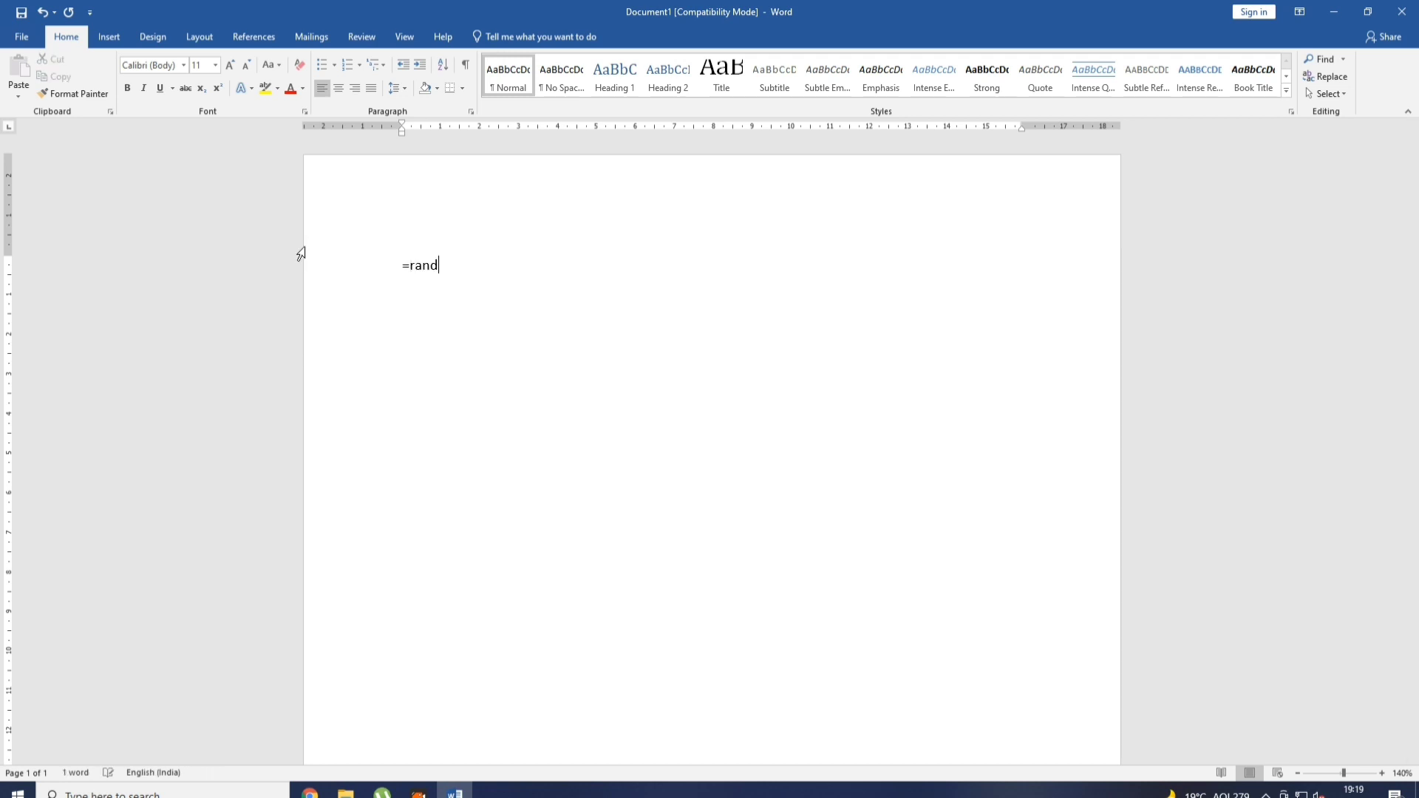
pyautogui.write('(')
pyautogui.write('6)')
pyautogui.press('Return')
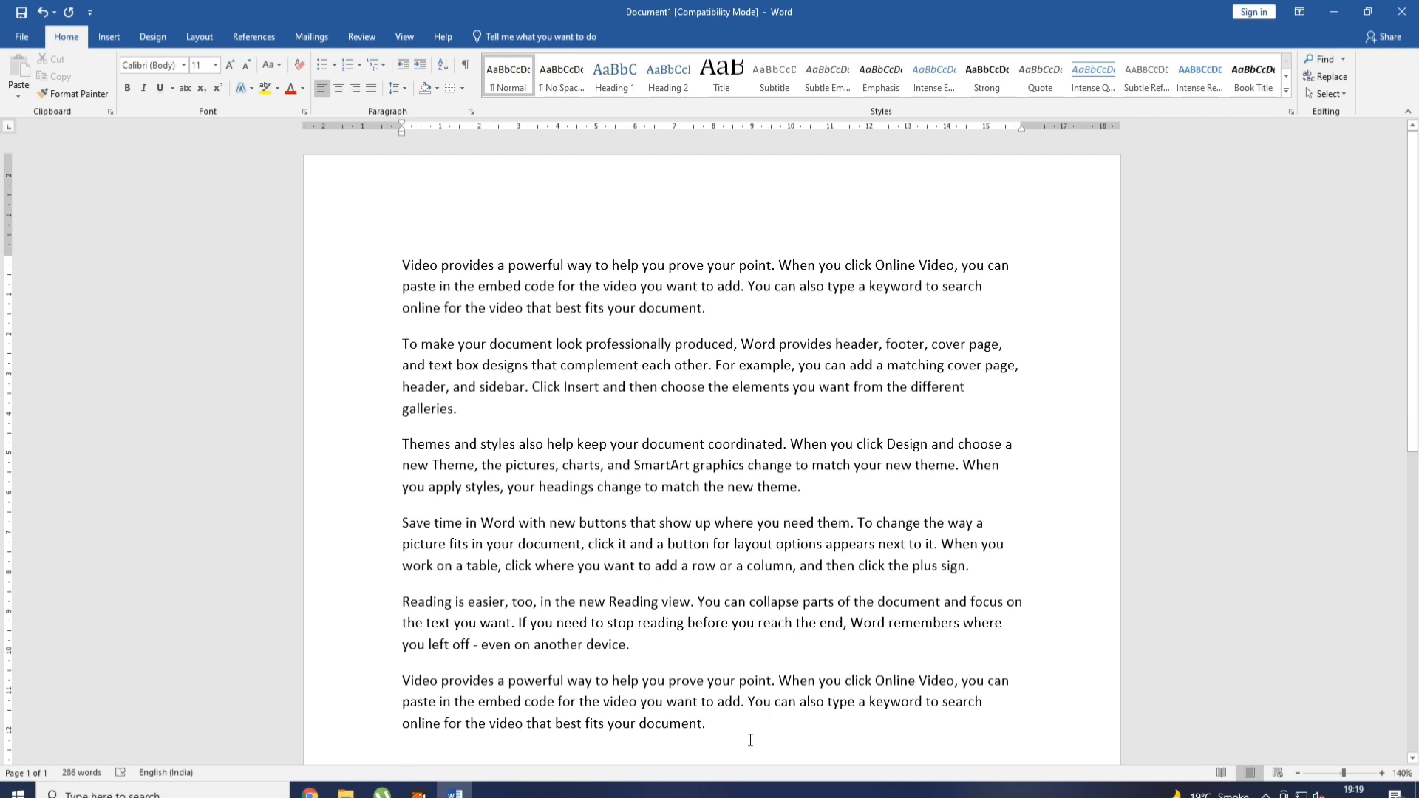
# Replace all the sample text with Lorem ipsum paragraphs generated by =lorem()
pyautogui.moveTo(747, 737); pyautogui.dragTo(301, 270)
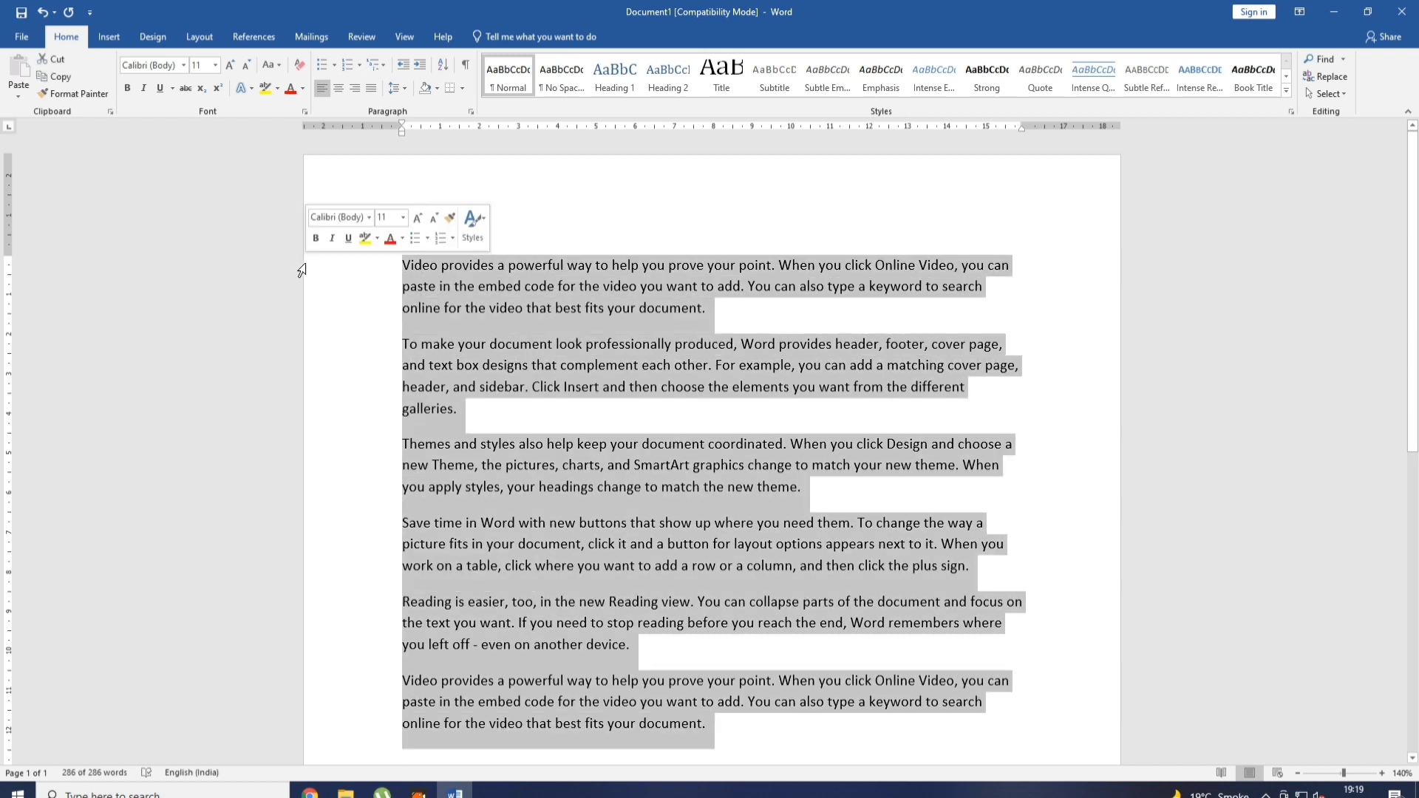
pyautogui.write('=')
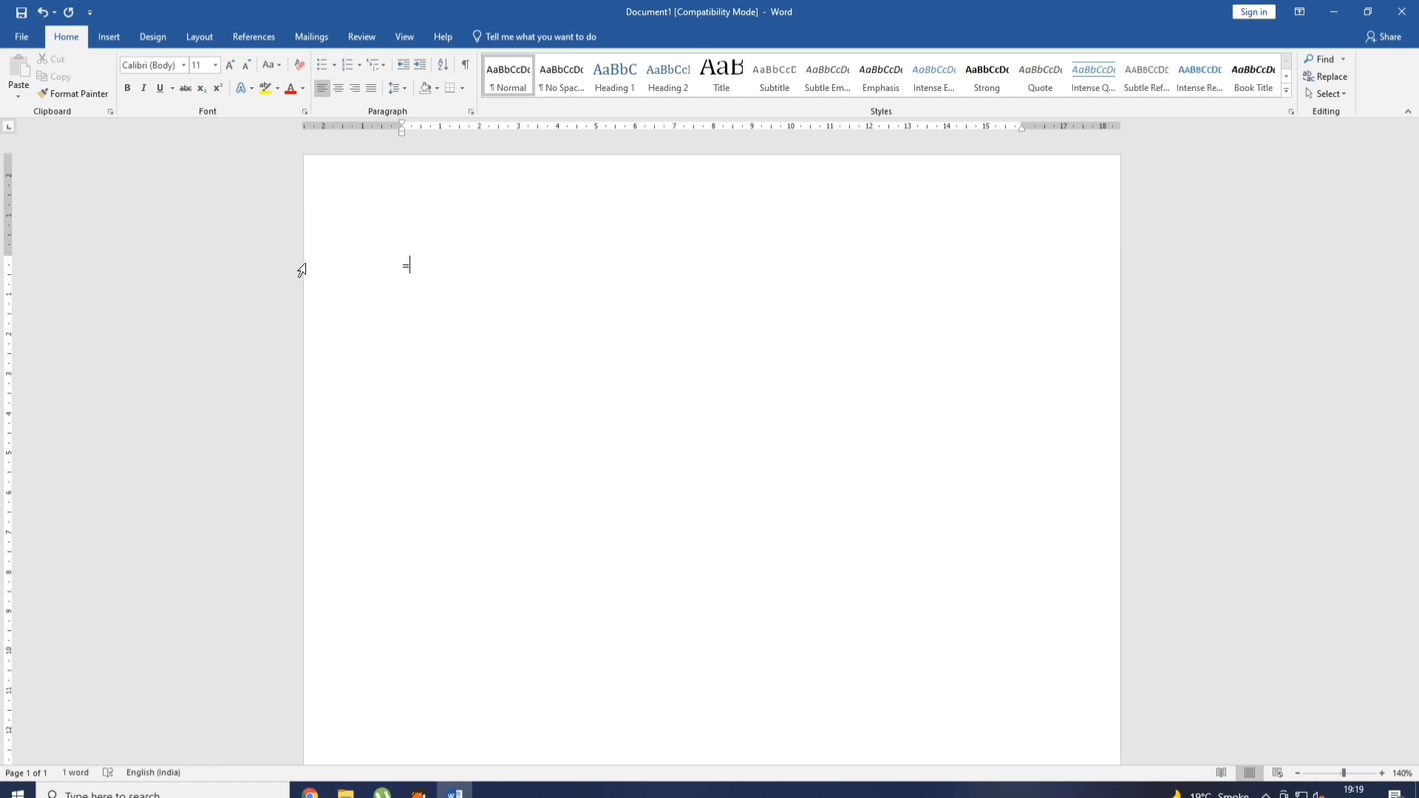
pyautogui.write('lorem()')
pyautogui.press('Return')
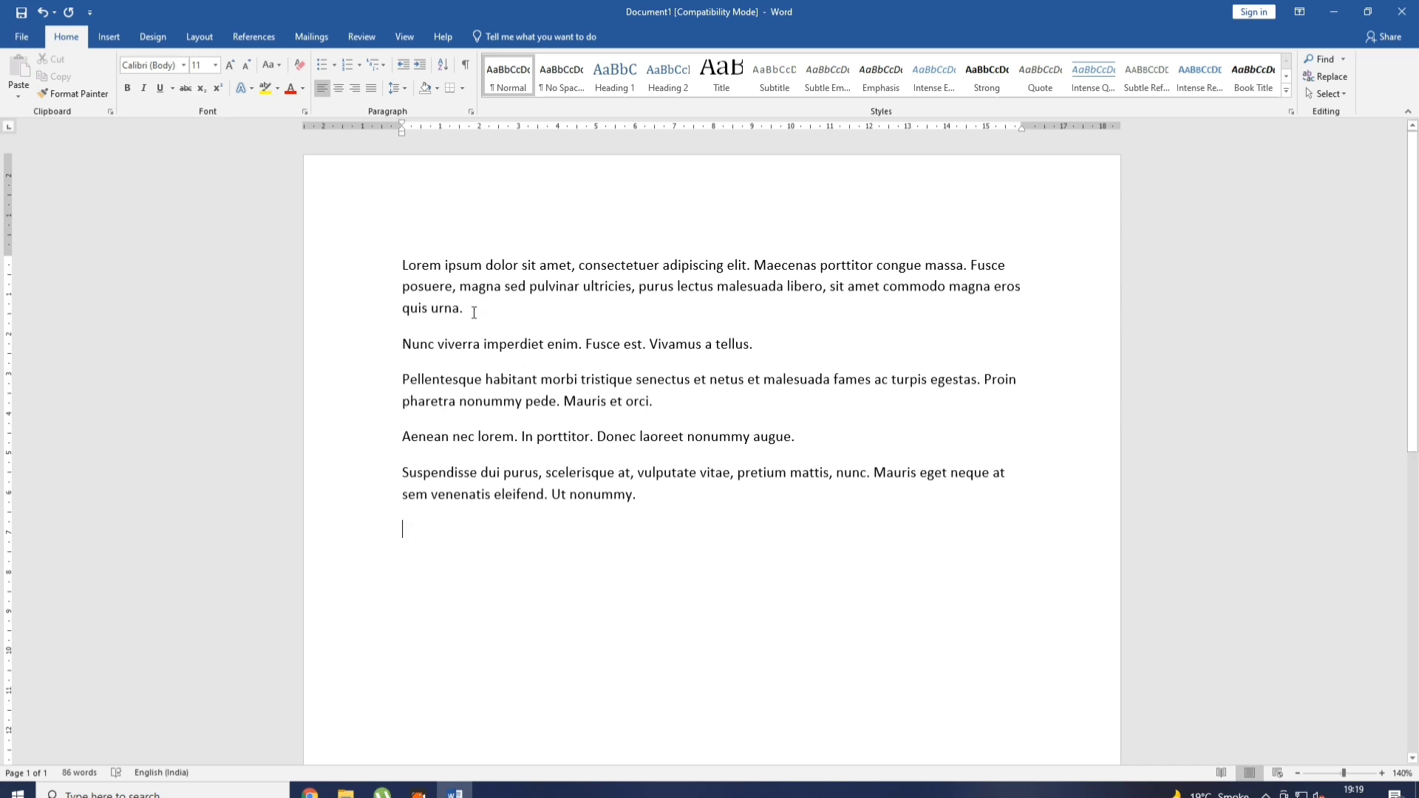
# Copy the first paragraph, starting "Lorem ipsum dolor sit amet", to the end of the document
pyautogui.moveTo(473, 311); pyautogui.dragTo(339, 222)
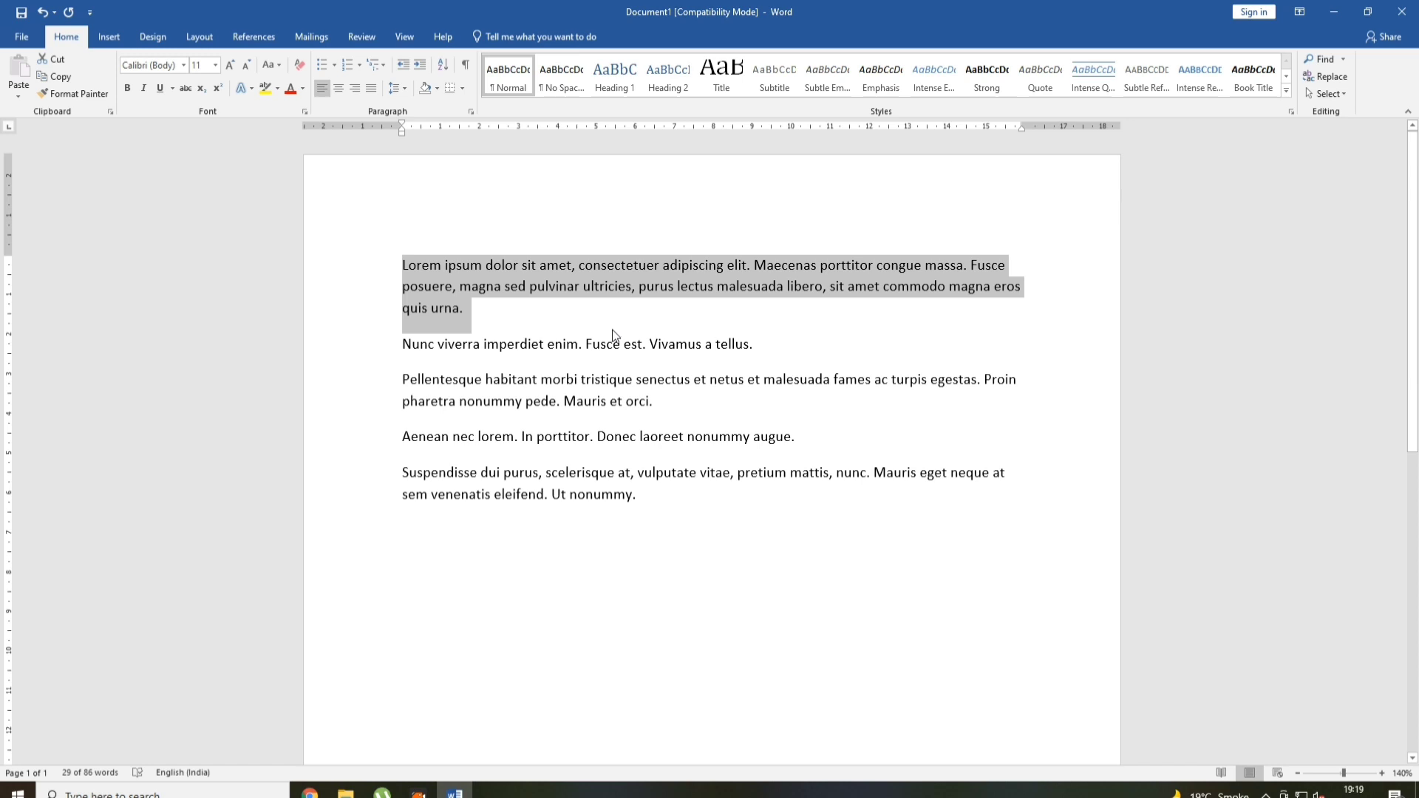
pyautogui.hotkey('ctrl', 'c')
pyautogui.click(410, 534)
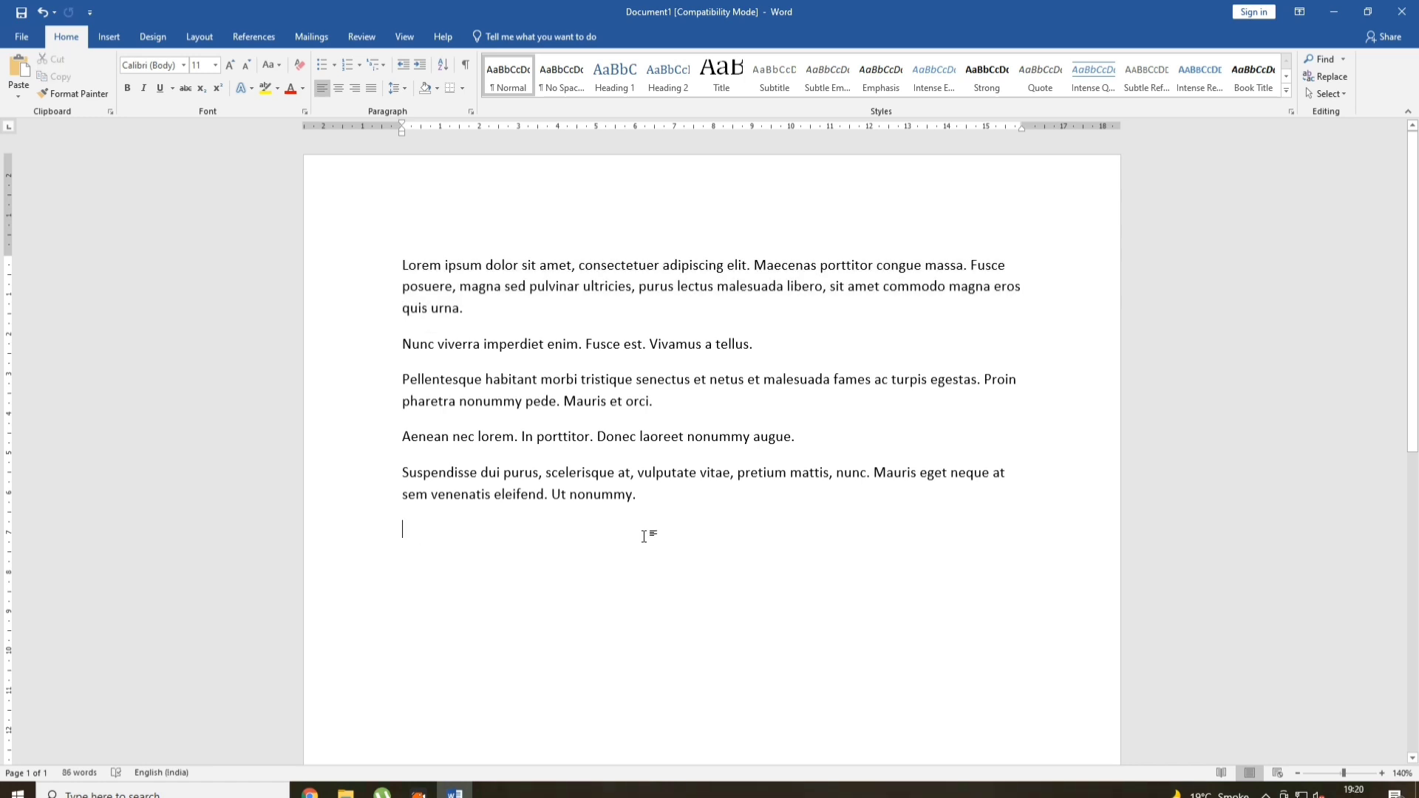
pyautogui.hotkey('ctrl', 'v')
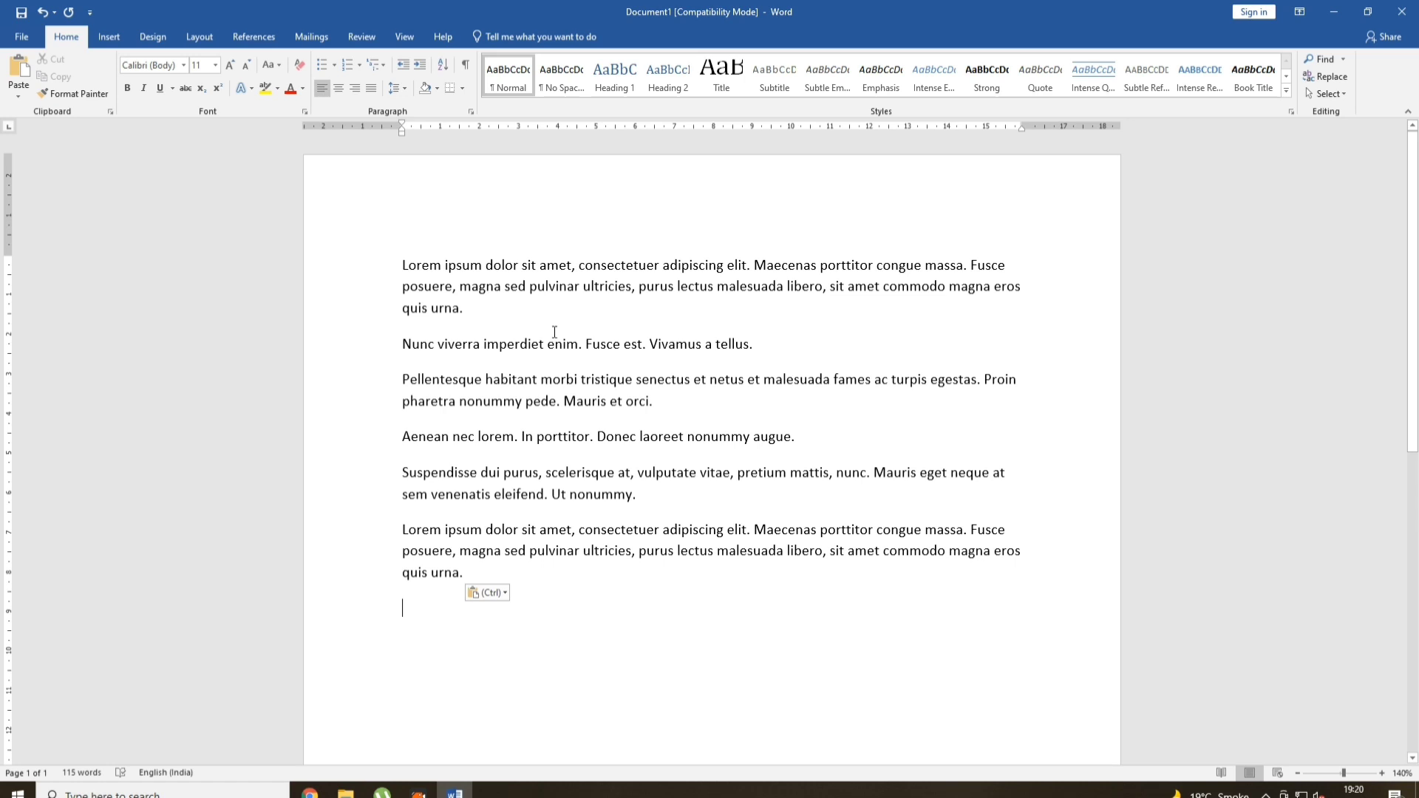
# Move the third paragraph, starting "Pellentesque habitant", to the end of the document
pyautogui.moveTo(748, 396); pyautogui.dragTo(360, 377)
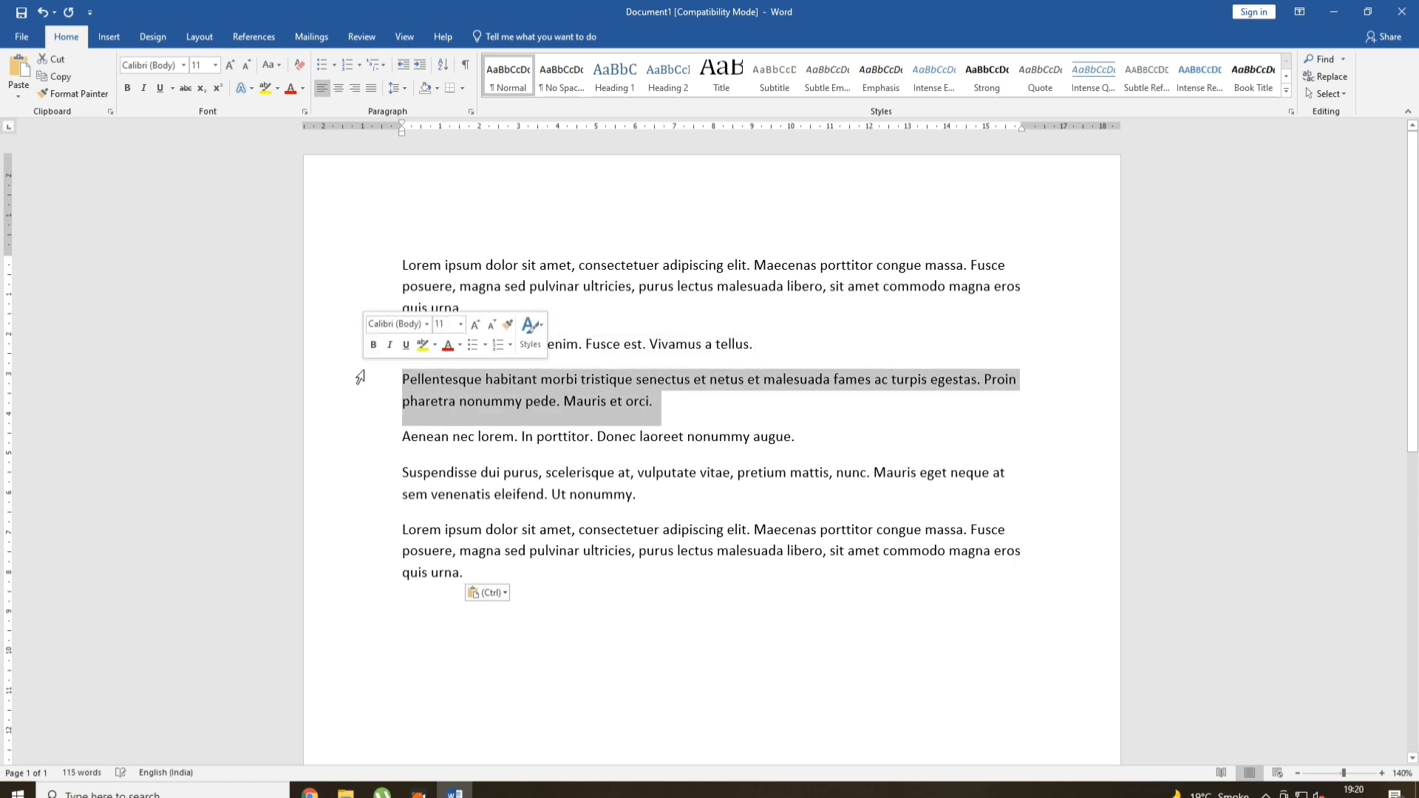
pyautogui.hotkey('ctrl', 'x')
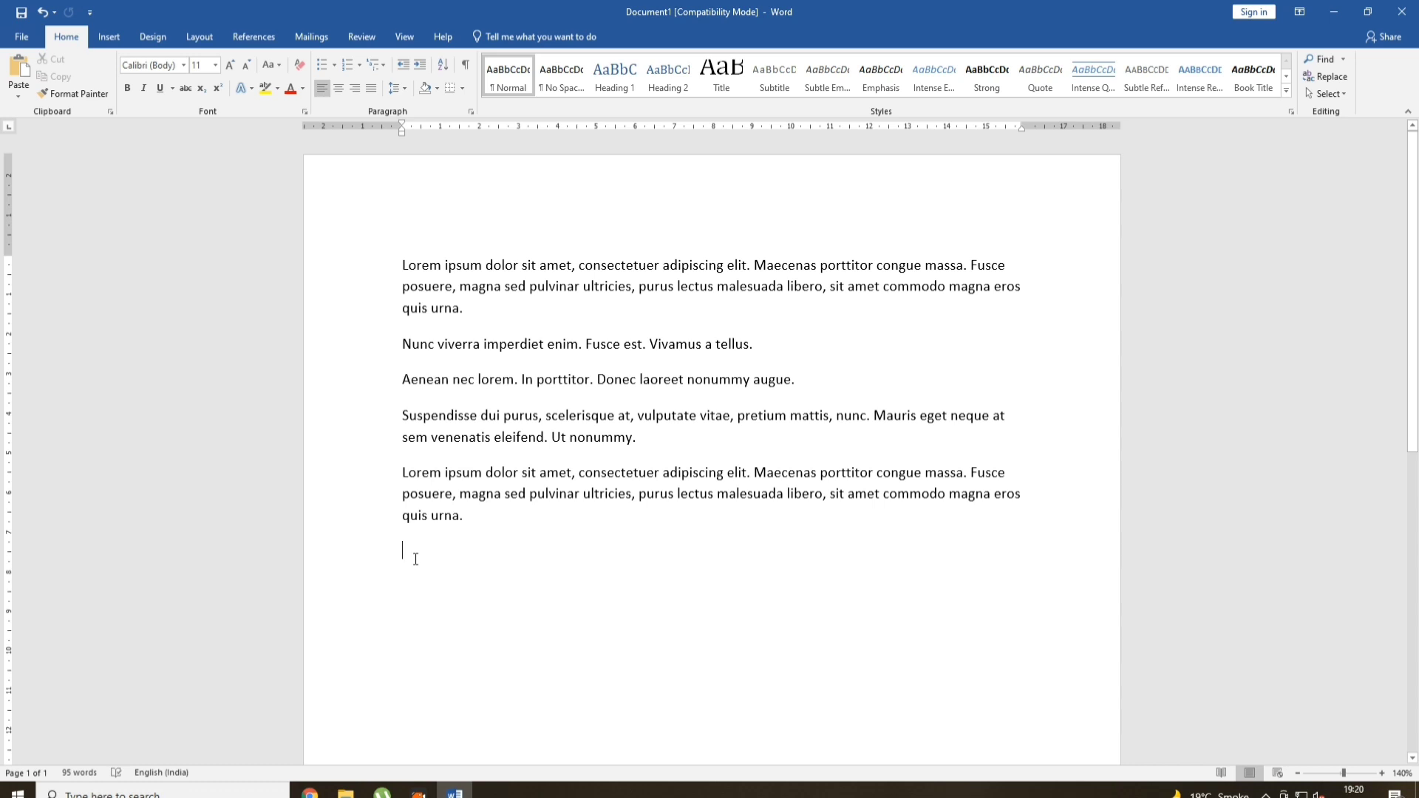
pyautogui.hotkey('ctrl', 'v')
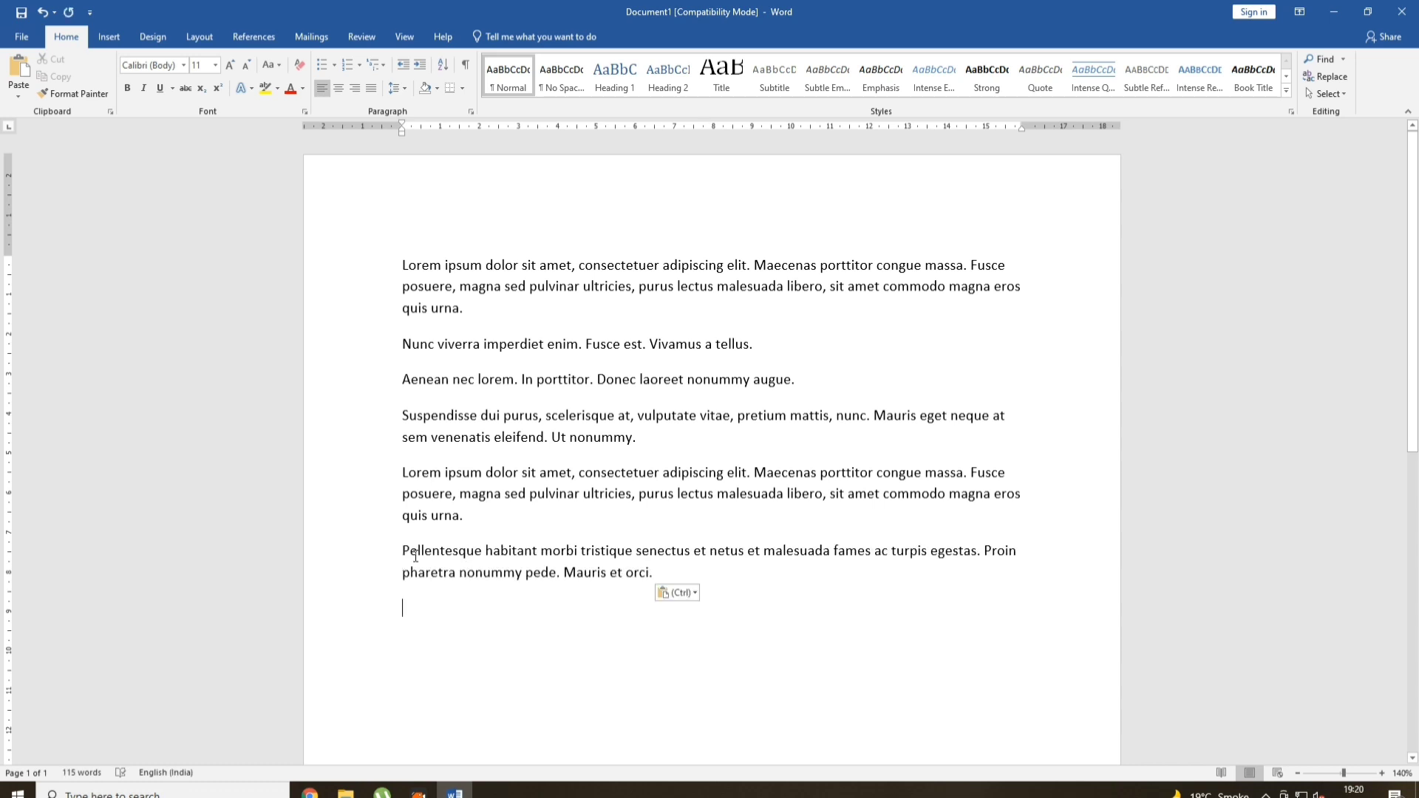
# Apply the Algerian font to the first paragraph and switch it back to Calibri (Body)
pyautogui.moveTo(489, 304); pyautogui.dragTo(350, 229)
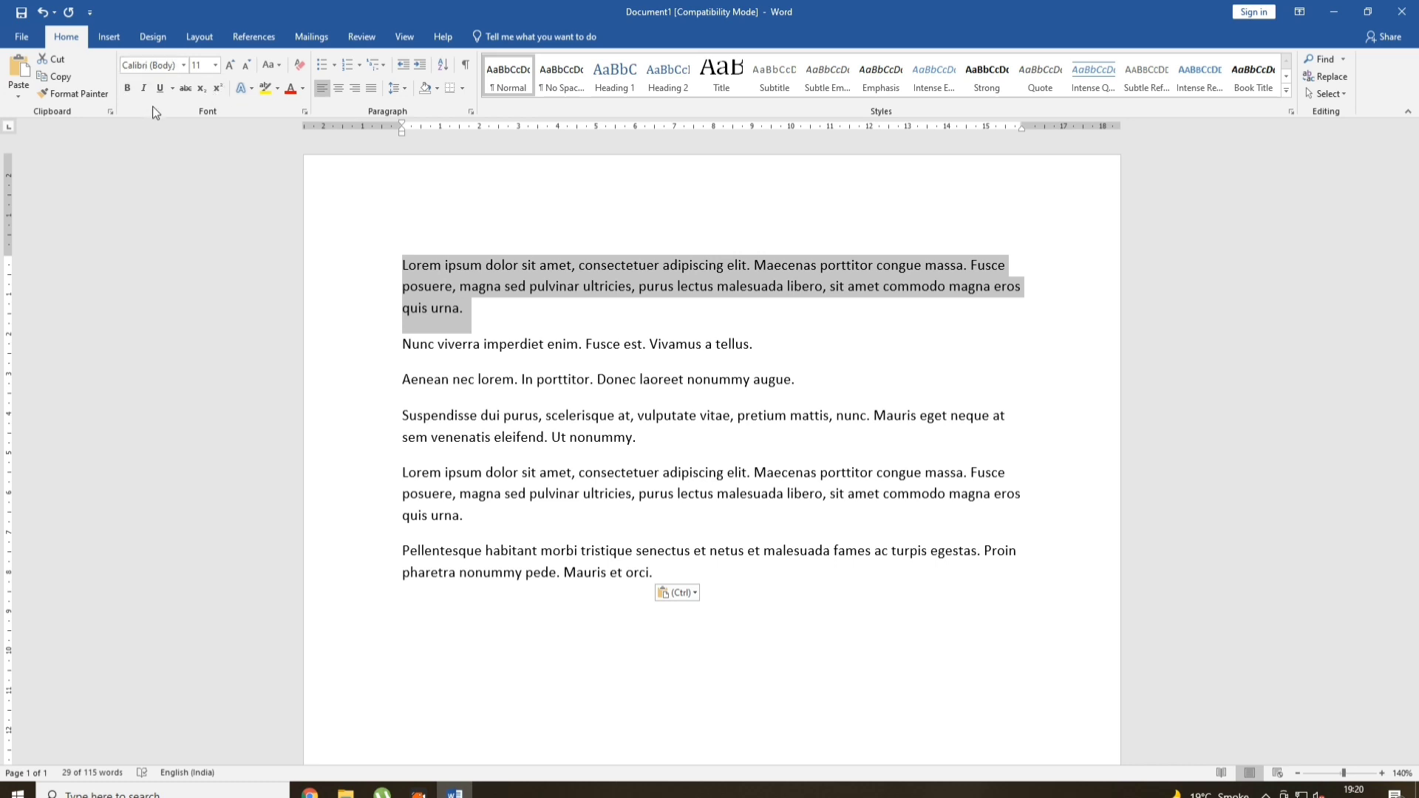
pyautogui.click(183, 65)
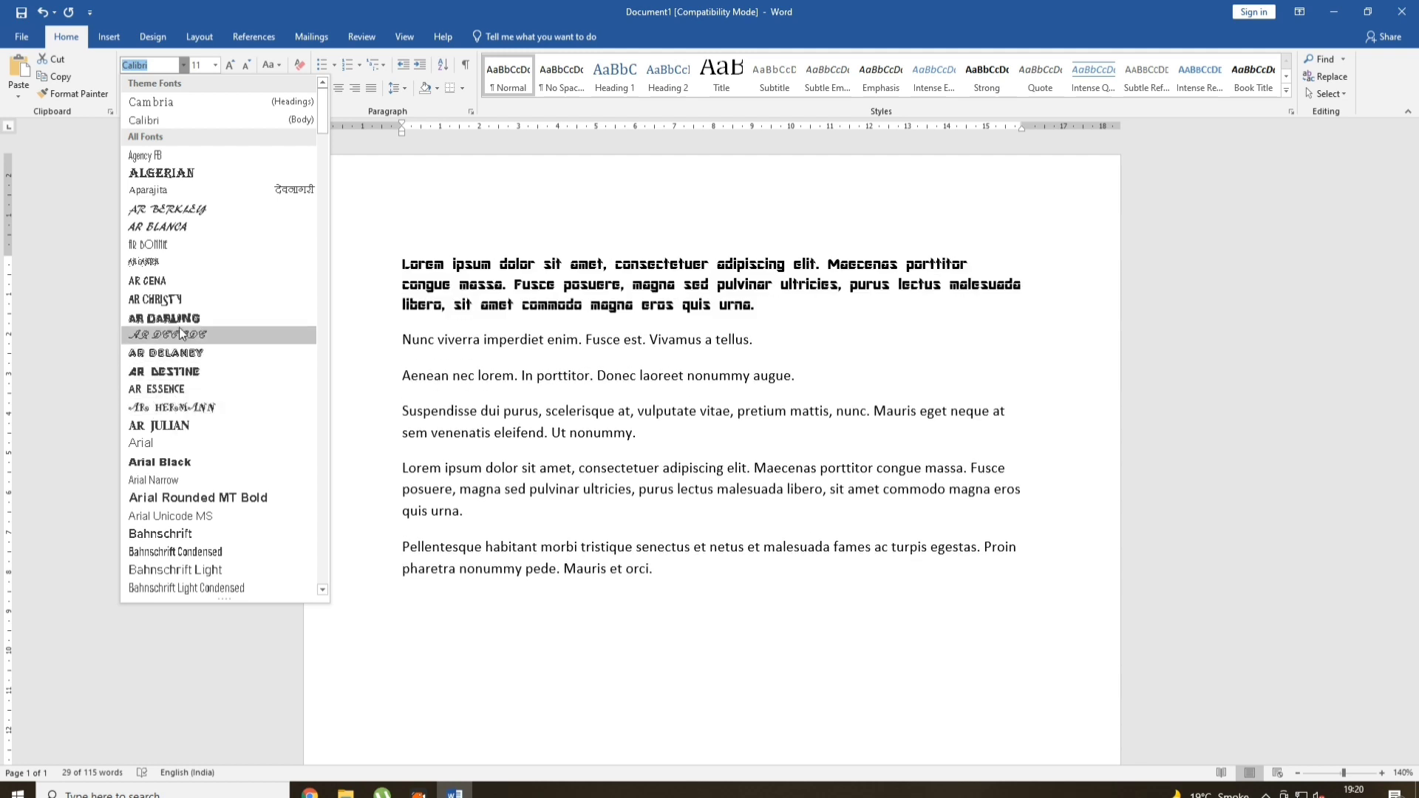
pyautogui.click(184, 183)
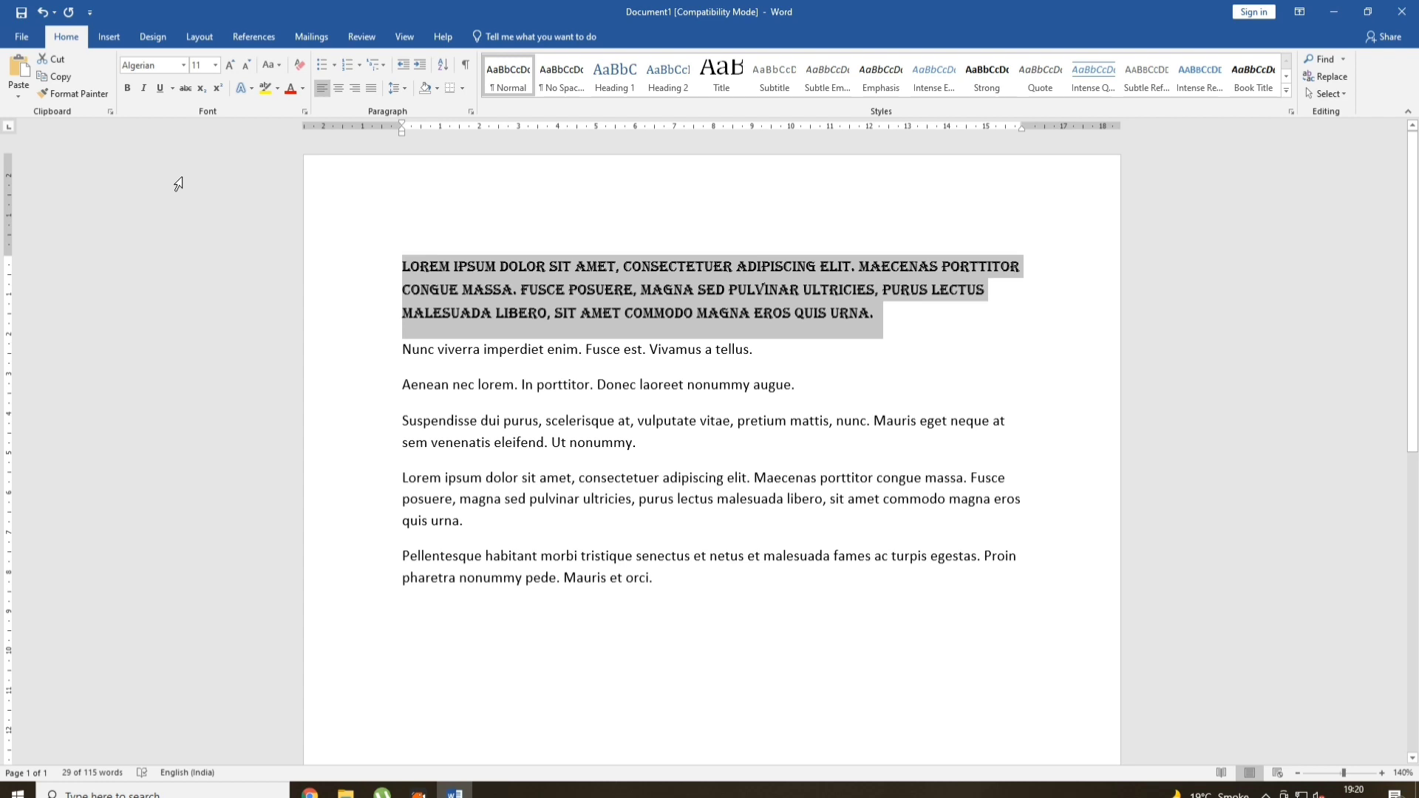
pyautogui.click(184, 65)
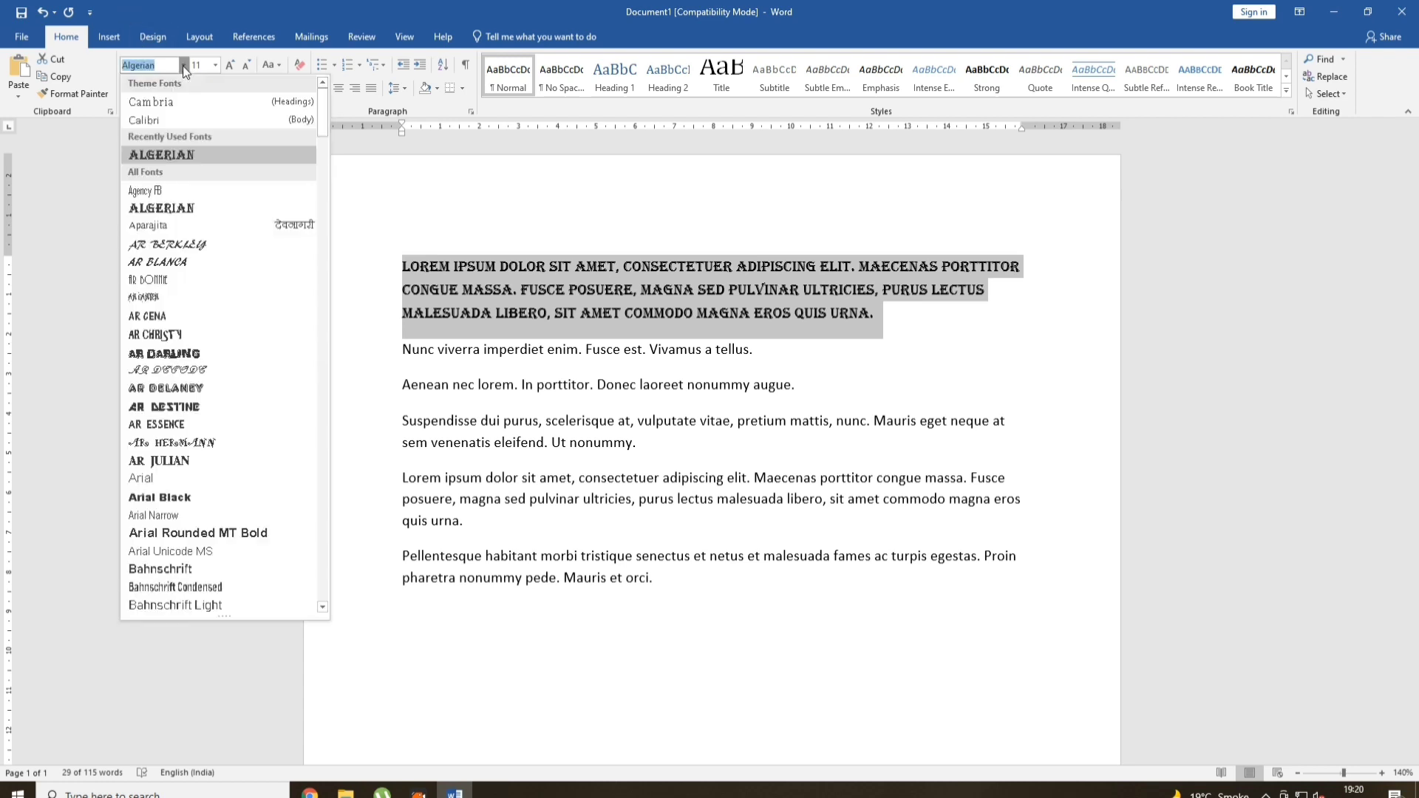
pyautogui.click(165, 117)
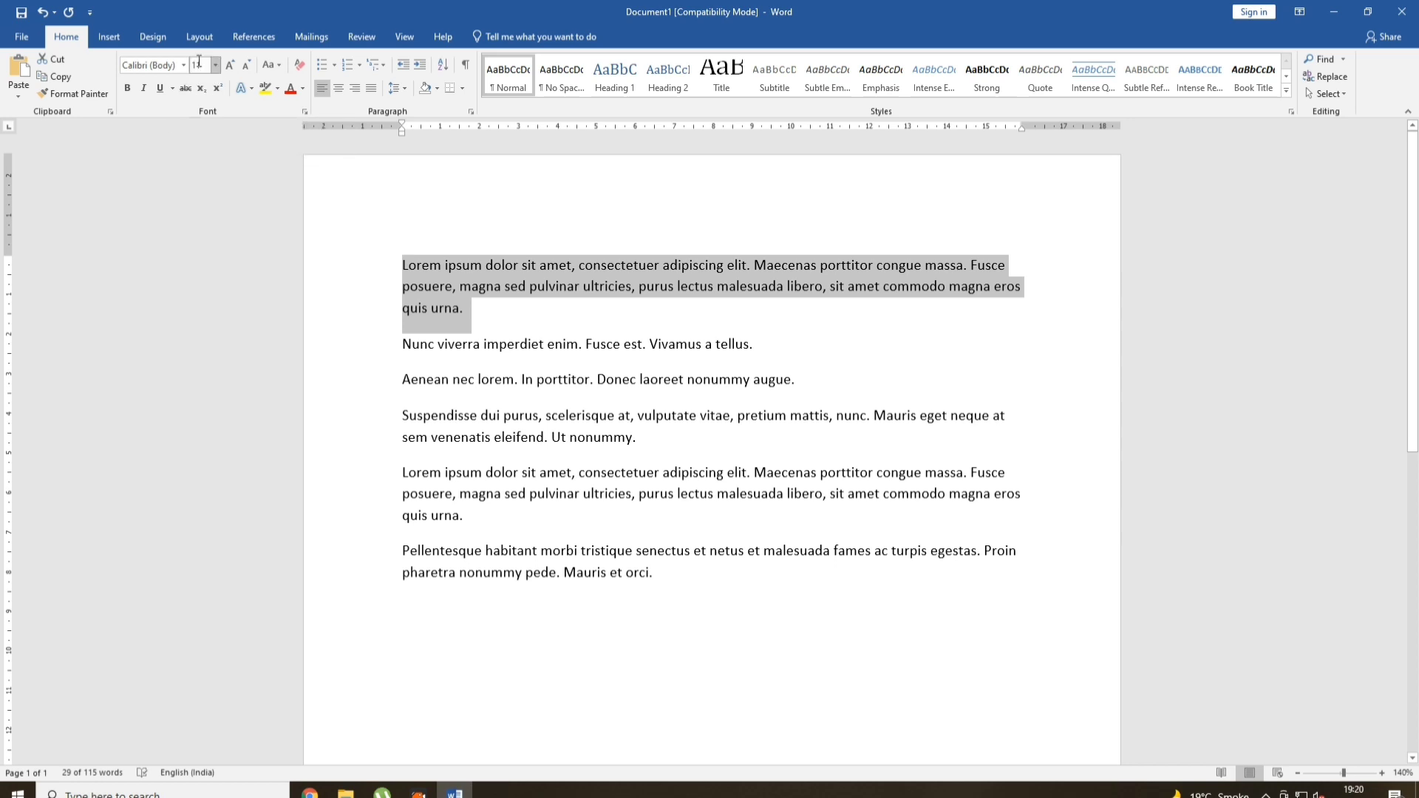
# Set the first paragraph's font size to 20 and deselect the text
pyautogui.click(215, 65)
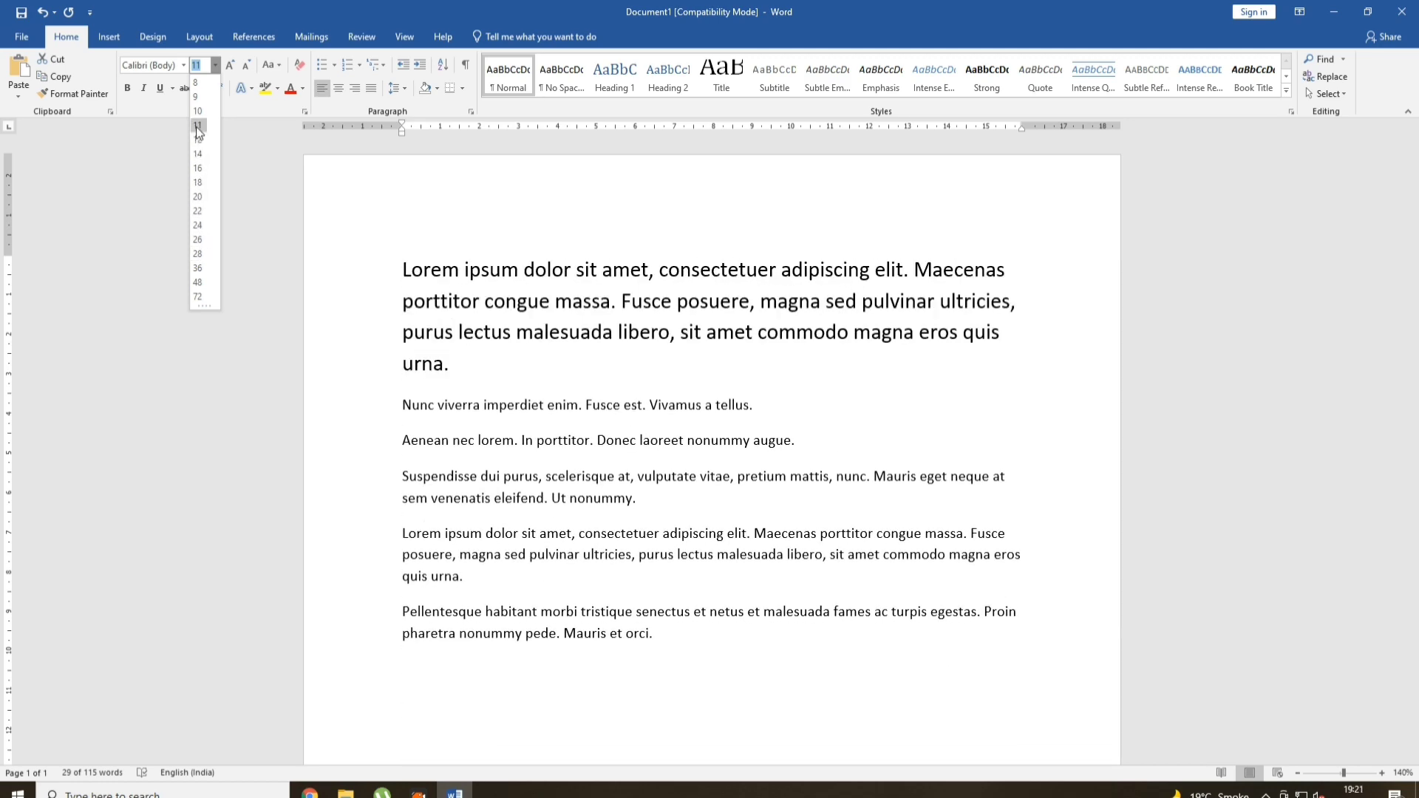
pyautogui.click(197, 201)
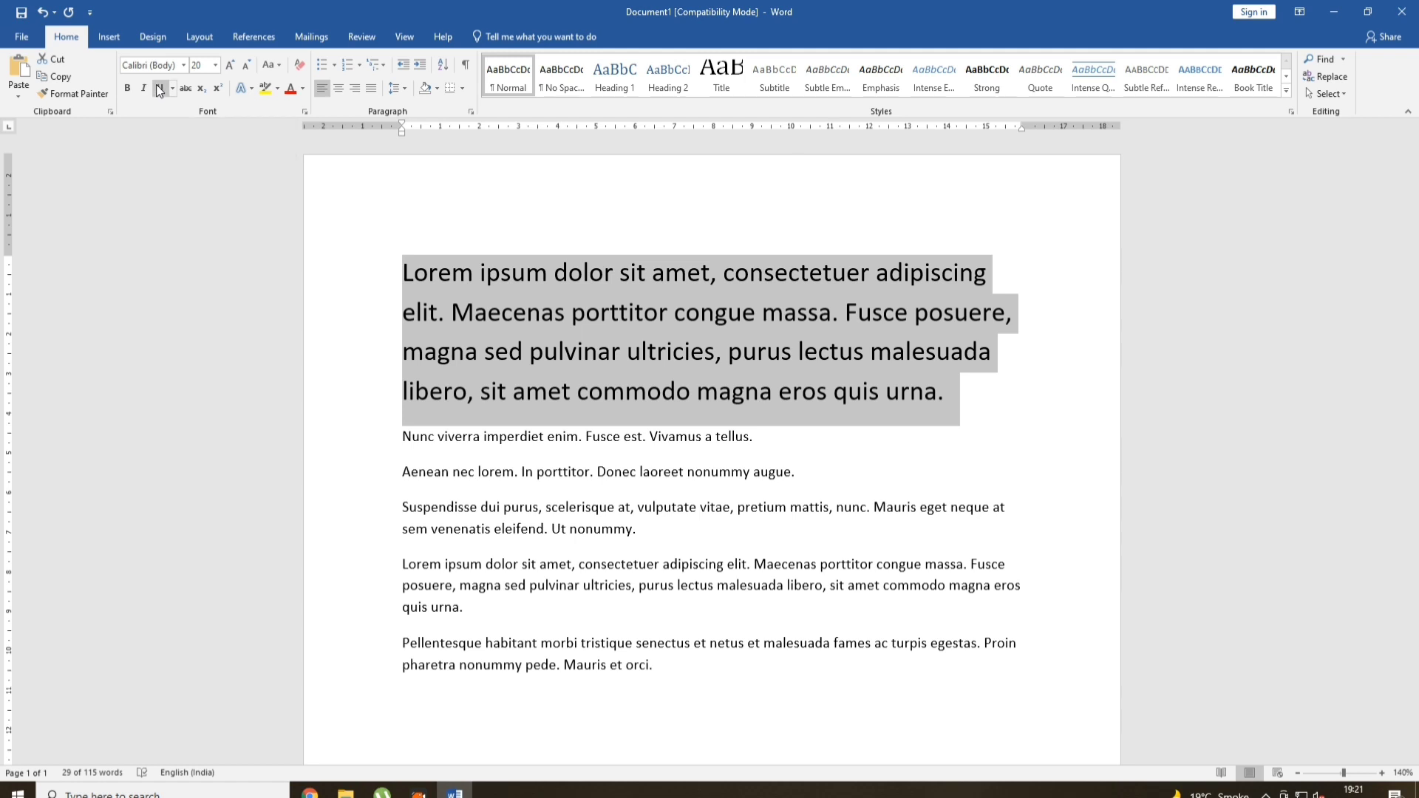
pyautogui.click(626, 392)
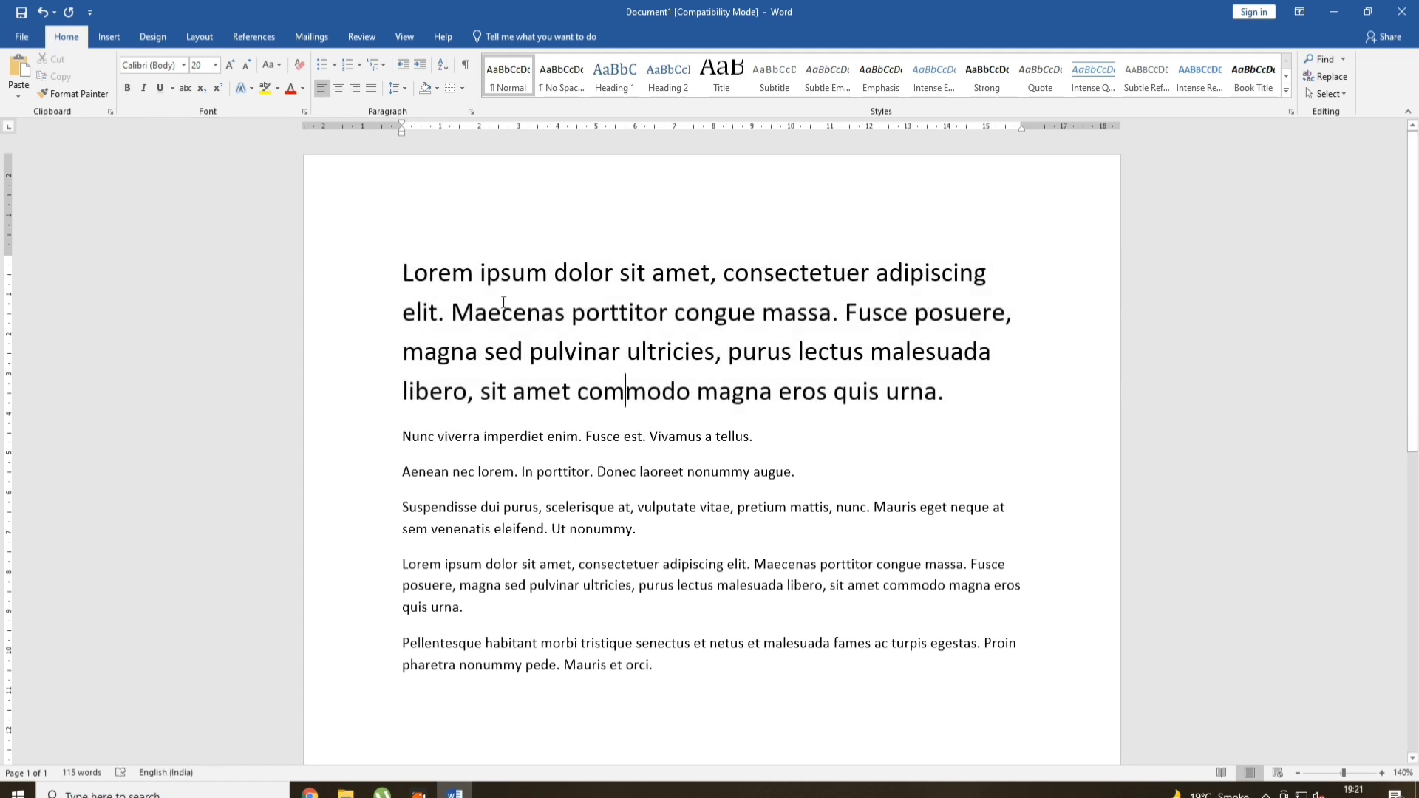
# In the "Suspendisse dui purus" paragraph, make "Ut nonummy." bold and "vulputate vitae" italic
pyautogui.moveTo(443, 474); pyautogui.dragTo(629, 473)
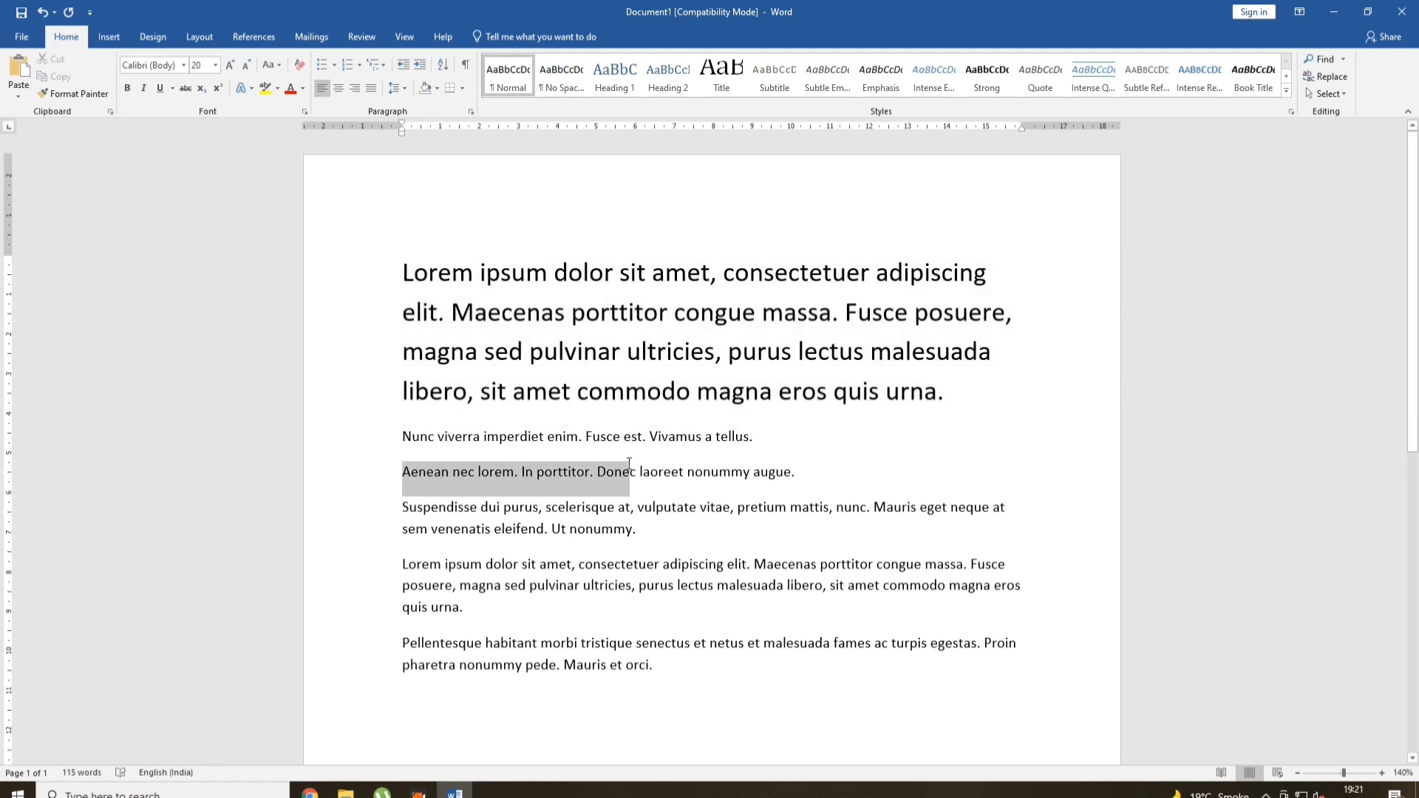
pyautogui.moveTo(546, 529); pyautogui.dragTo(645, 530)
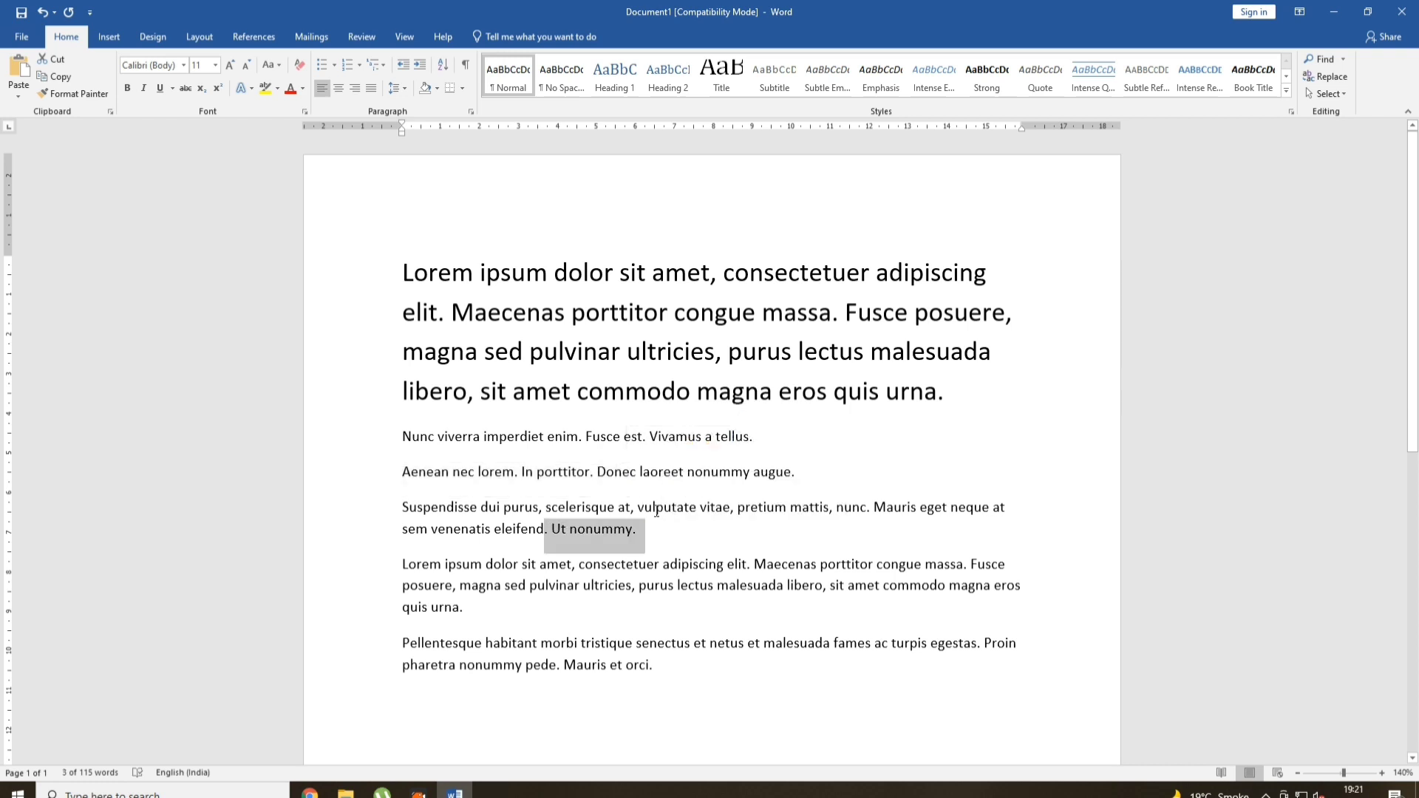
pyautogui.hotkey('ctrl', 'b')
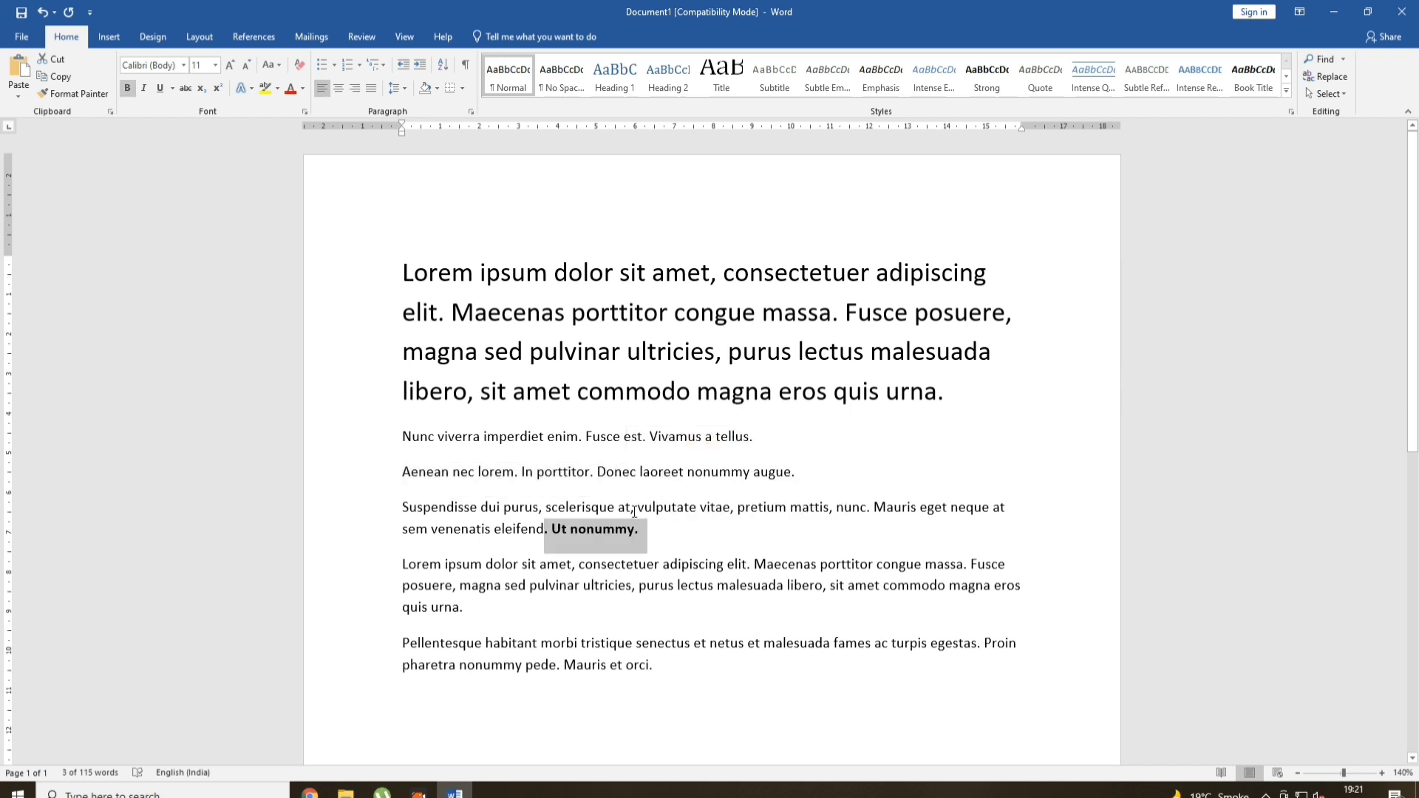
pyautogui.moveTo(637, 507); pyautogui.dragTo(744, 509)
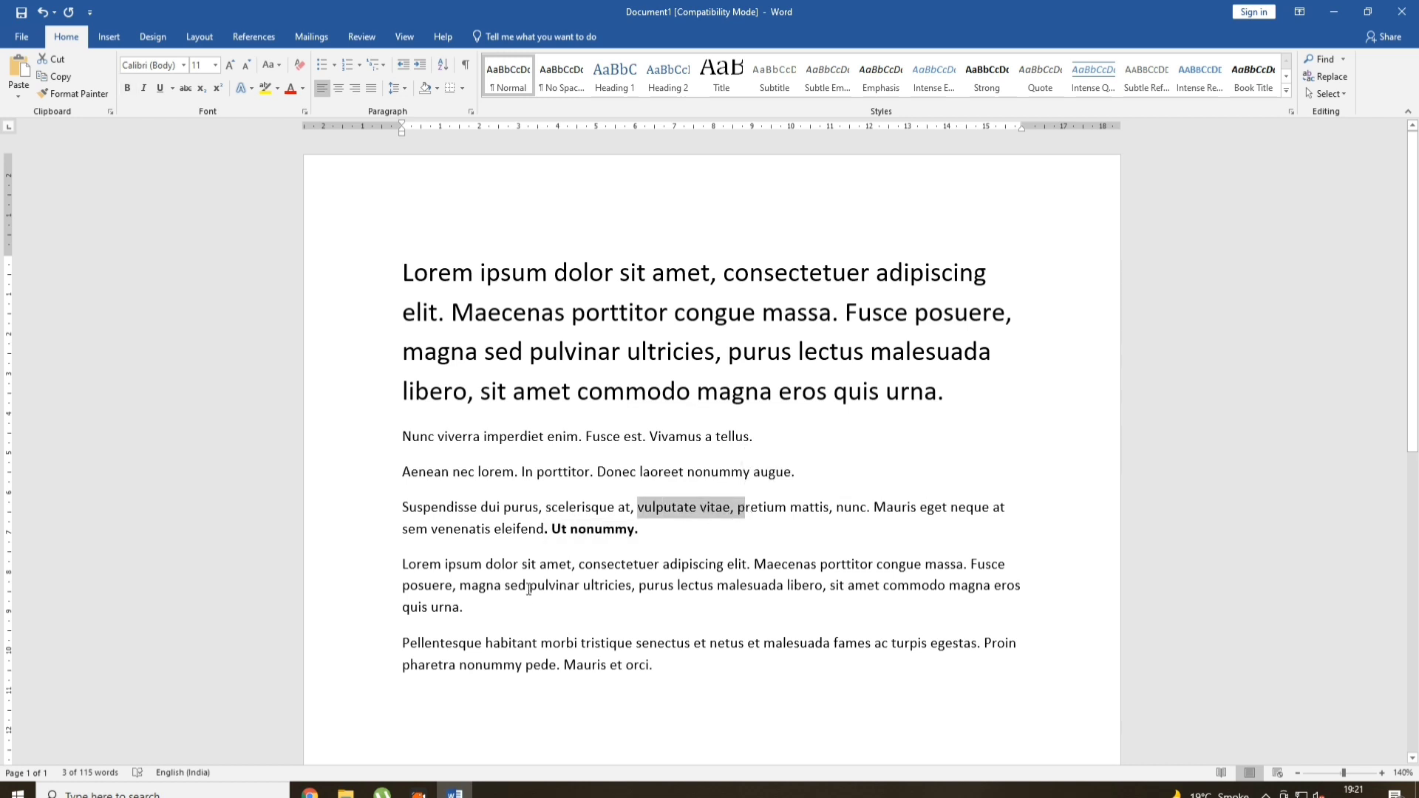
pyautogui.hotkey('ctrl', 'i')
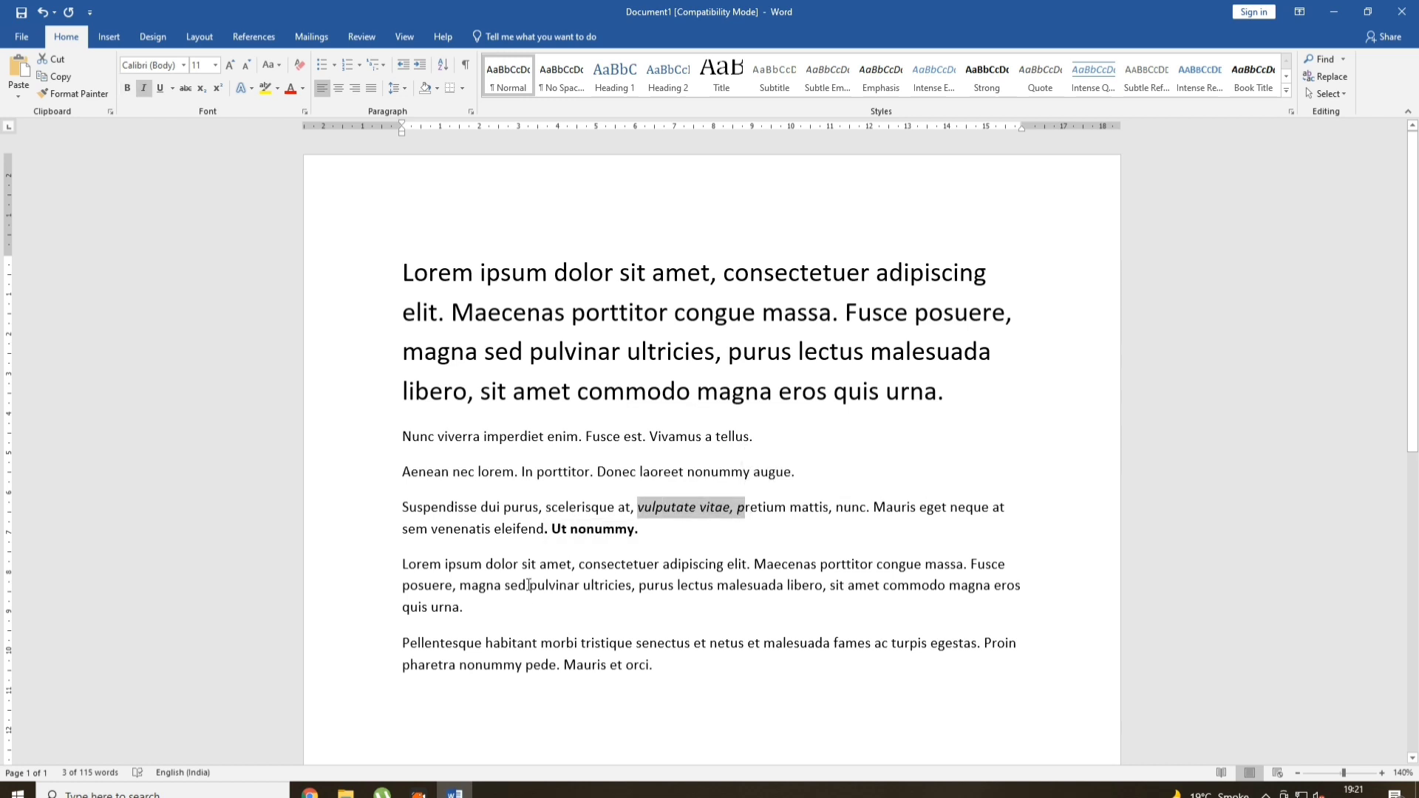
# Underline "sed pulvinar ultricies," in the second-to-last paragraph and remove the underline again
pyautogui.moveTo(520, 585); pyautogui.dragTo(637, 587)
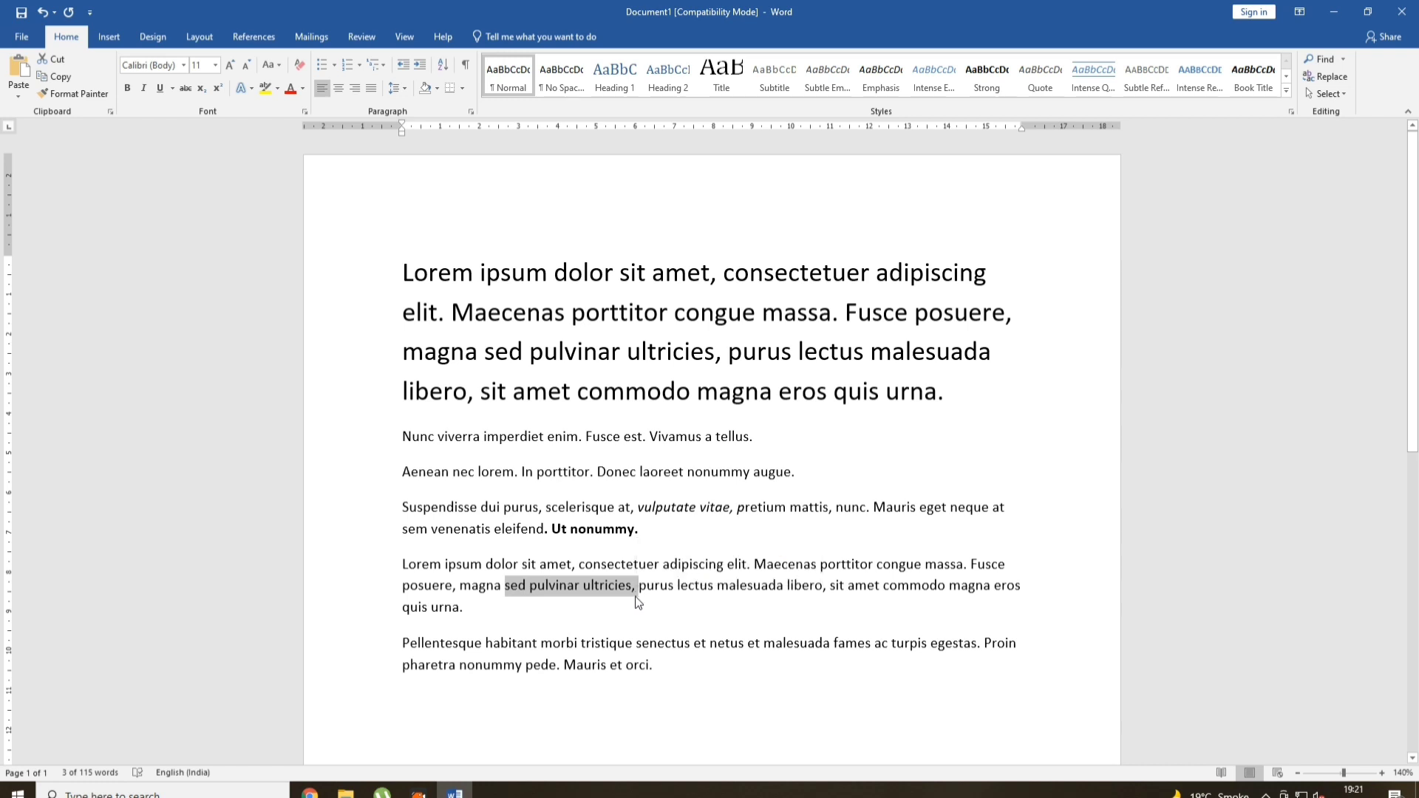
pyautogui.hotkey('ctrl', 'u')
pyautogui.hotkey('ctrl', 'u')
# Remove the italics from "vulputate vitae, pretium" and the bold formatting from "Ut nonummy."
pyautogui.moveTo(743, 509); pyautogui.dragTo(646, 510)
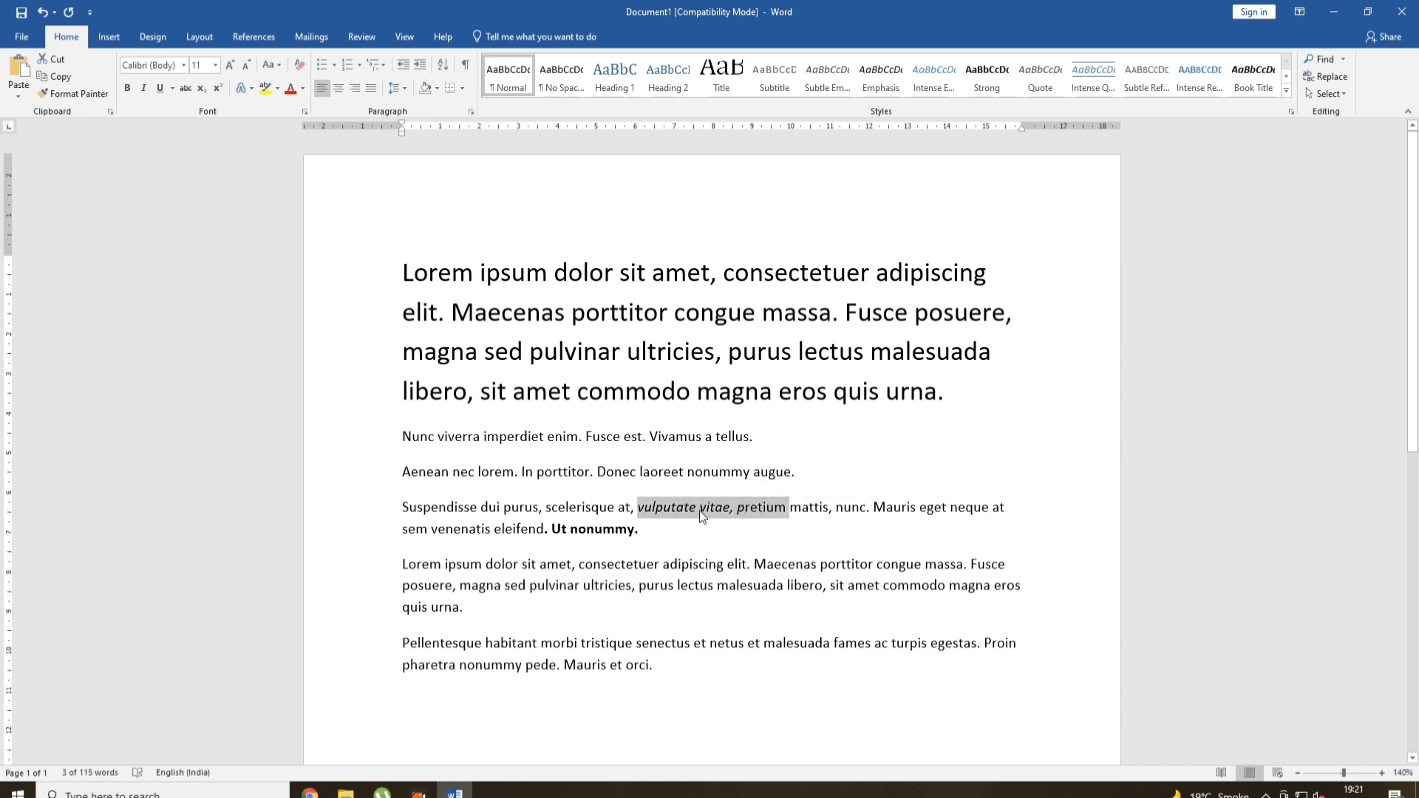
pyautogui.hotkey('ctrl', 'i')
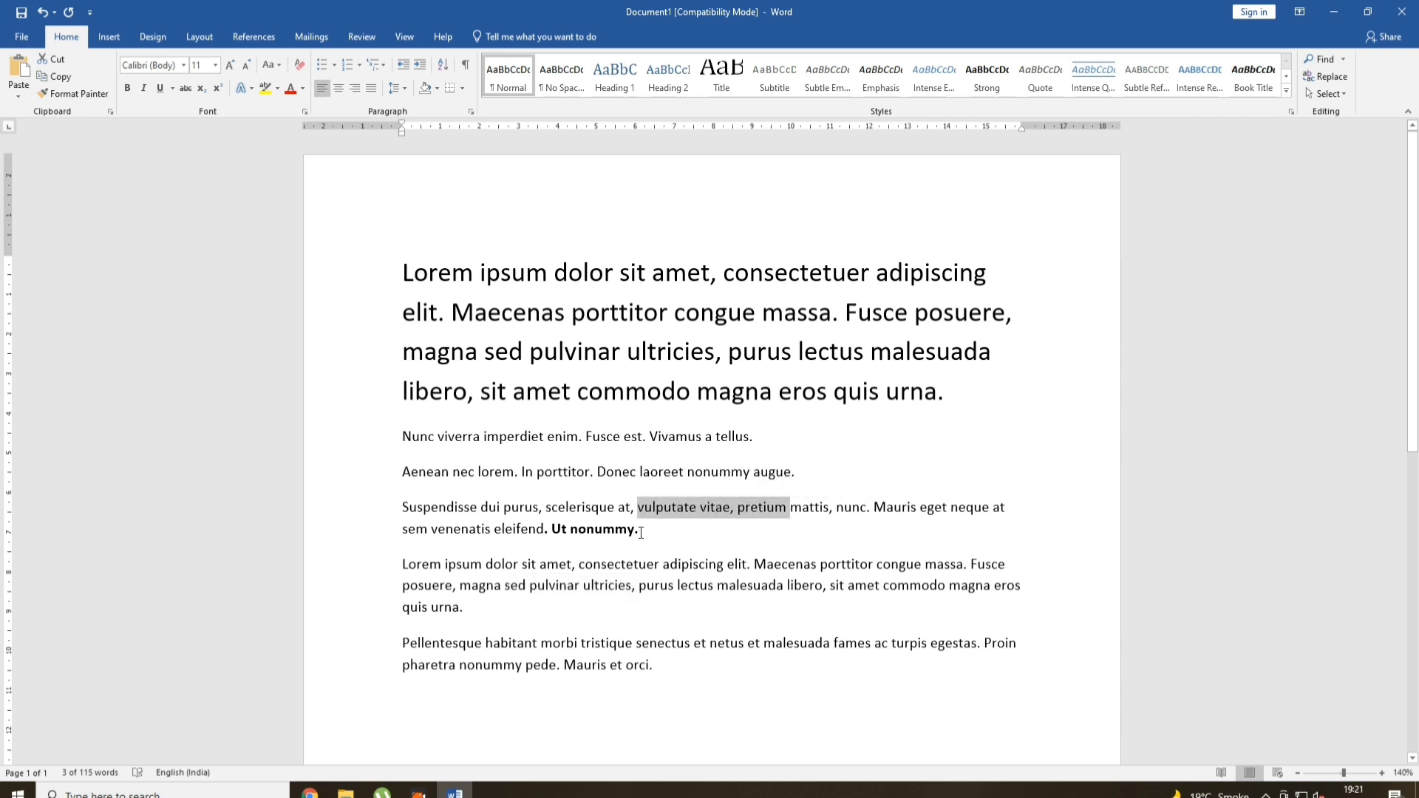
pyautogui.moveTo(641, 532); pyautogui.dragTo(551, 529)
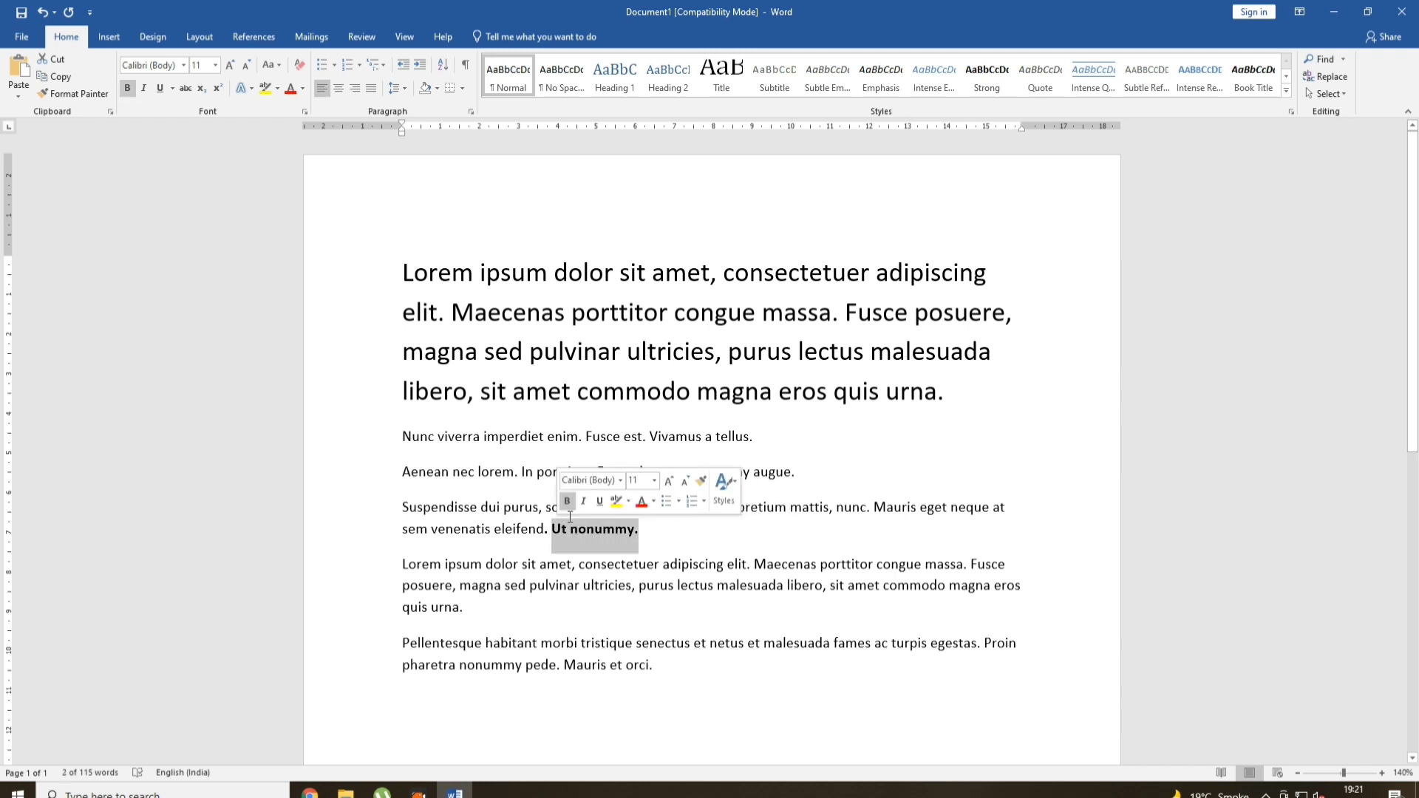
pyautogui.hotkey('ctrl', 'b')
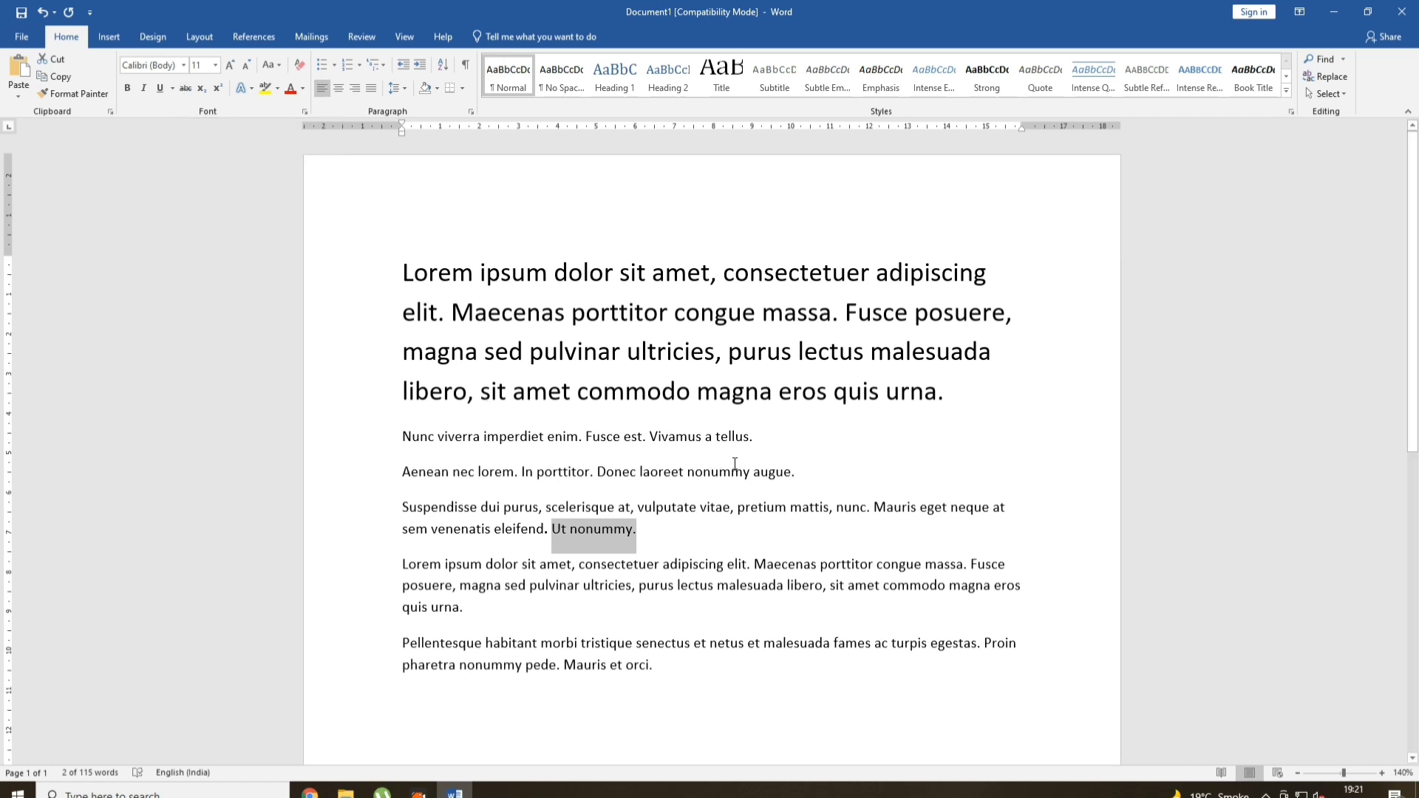
# Strike through "Nunc viverra" at the start of the second paragraph and remove the strikethrough again
pyautogui.moveTo(402, 436); pyautogui.dragTo(483, 436)
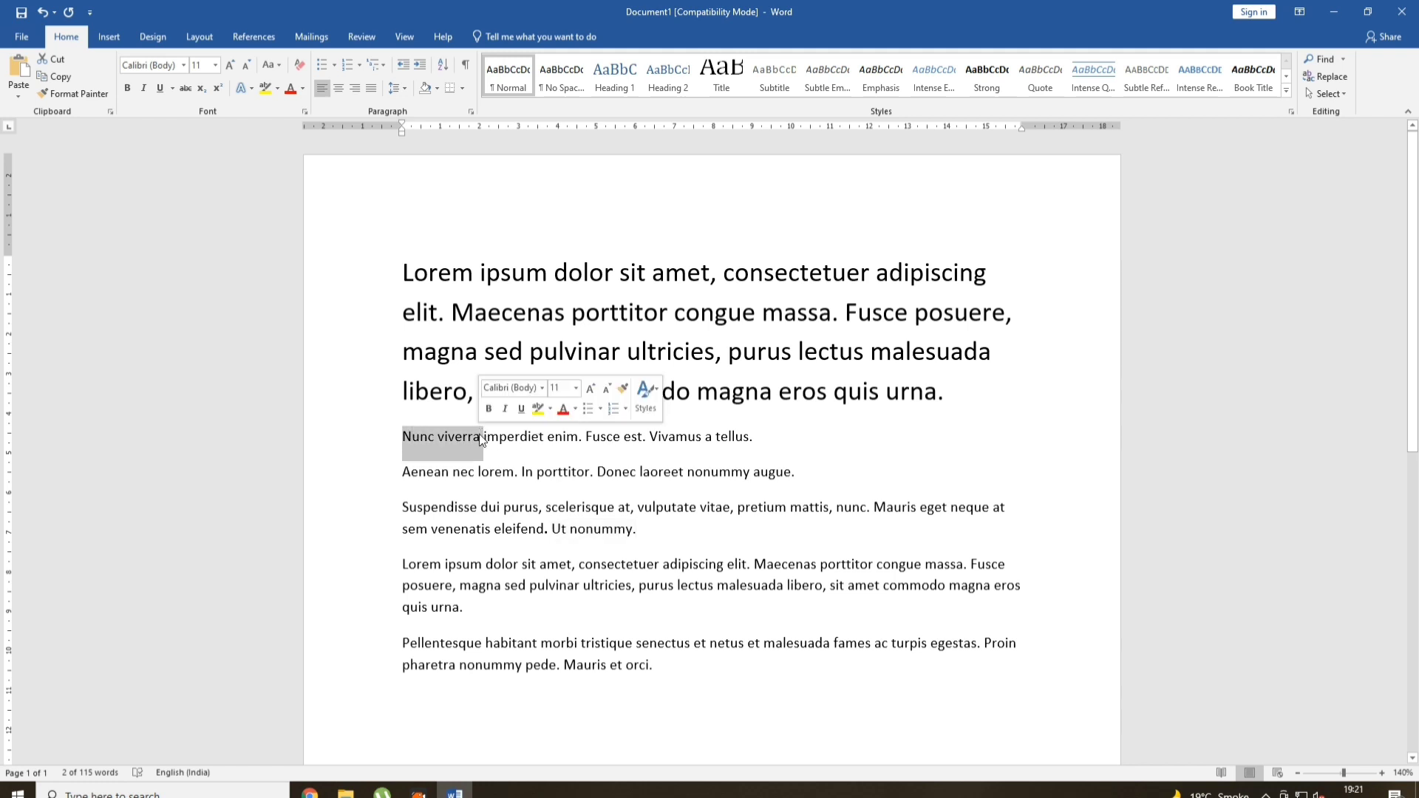
pyautogui.click(183, 88)
pyautogui.click(640, 569)
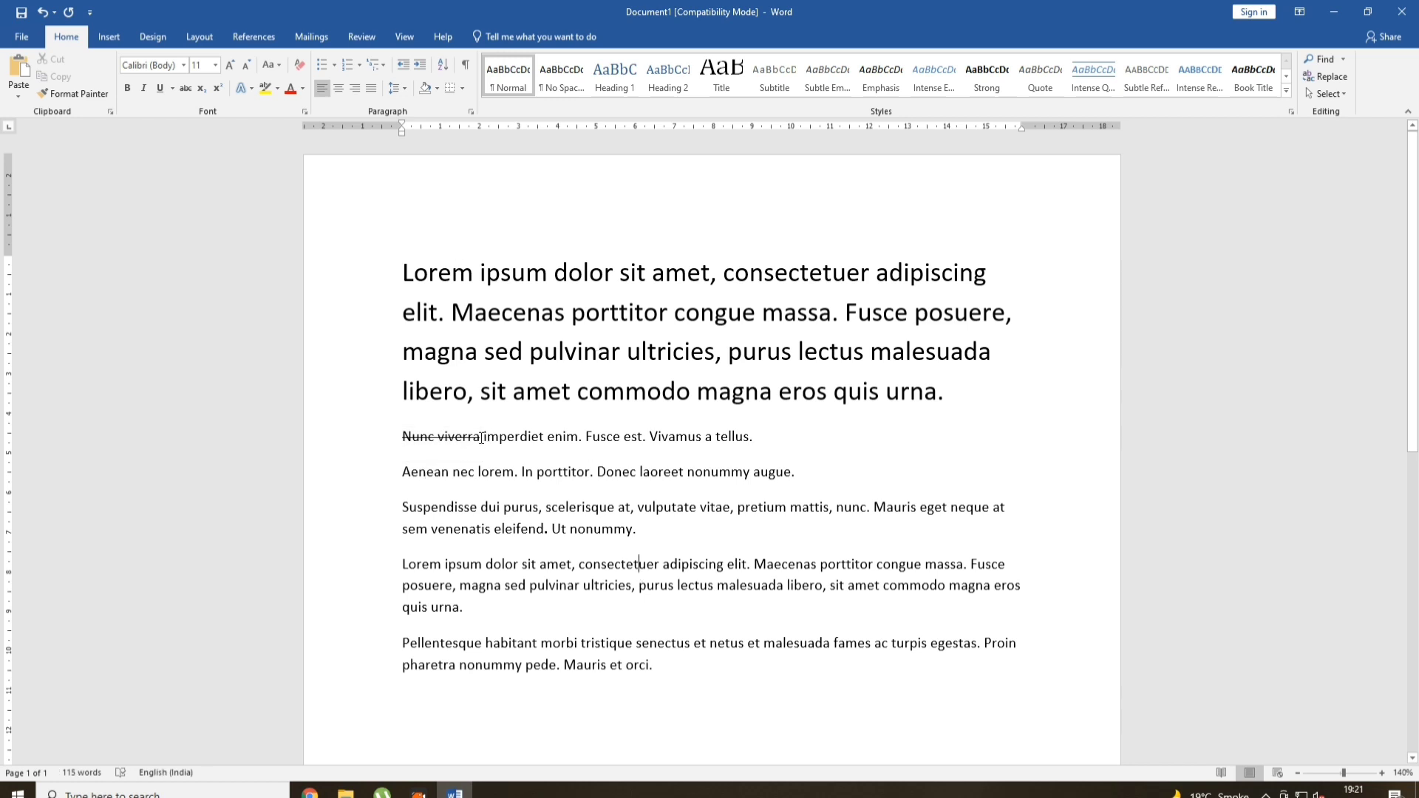
pyautogui.moveTo(484, 436); pyautogui.dragTo(348, 441)
pyautogui.click(185, 88)
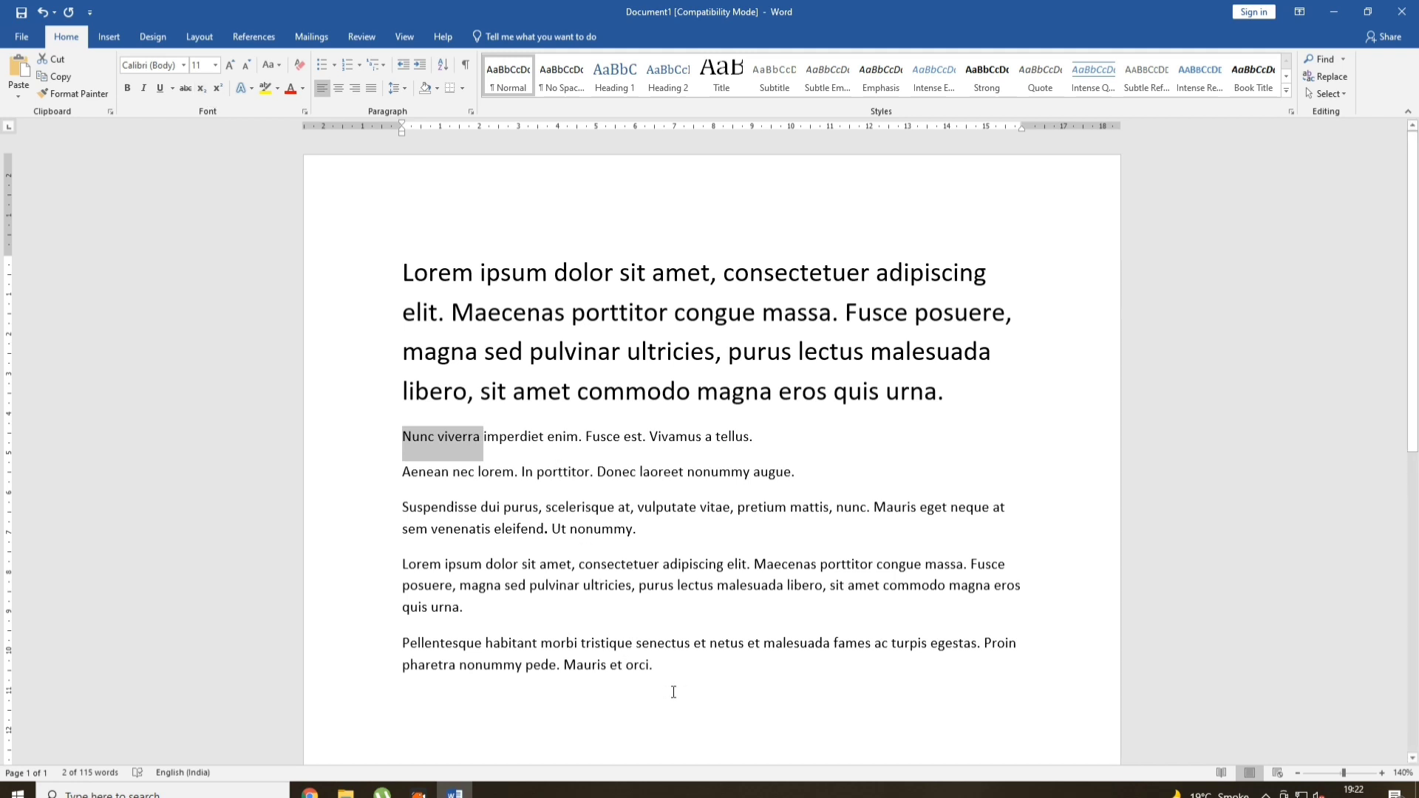
# Replace the entire document text with "(2)2"
pyautogui.tripleClick(312, 257)
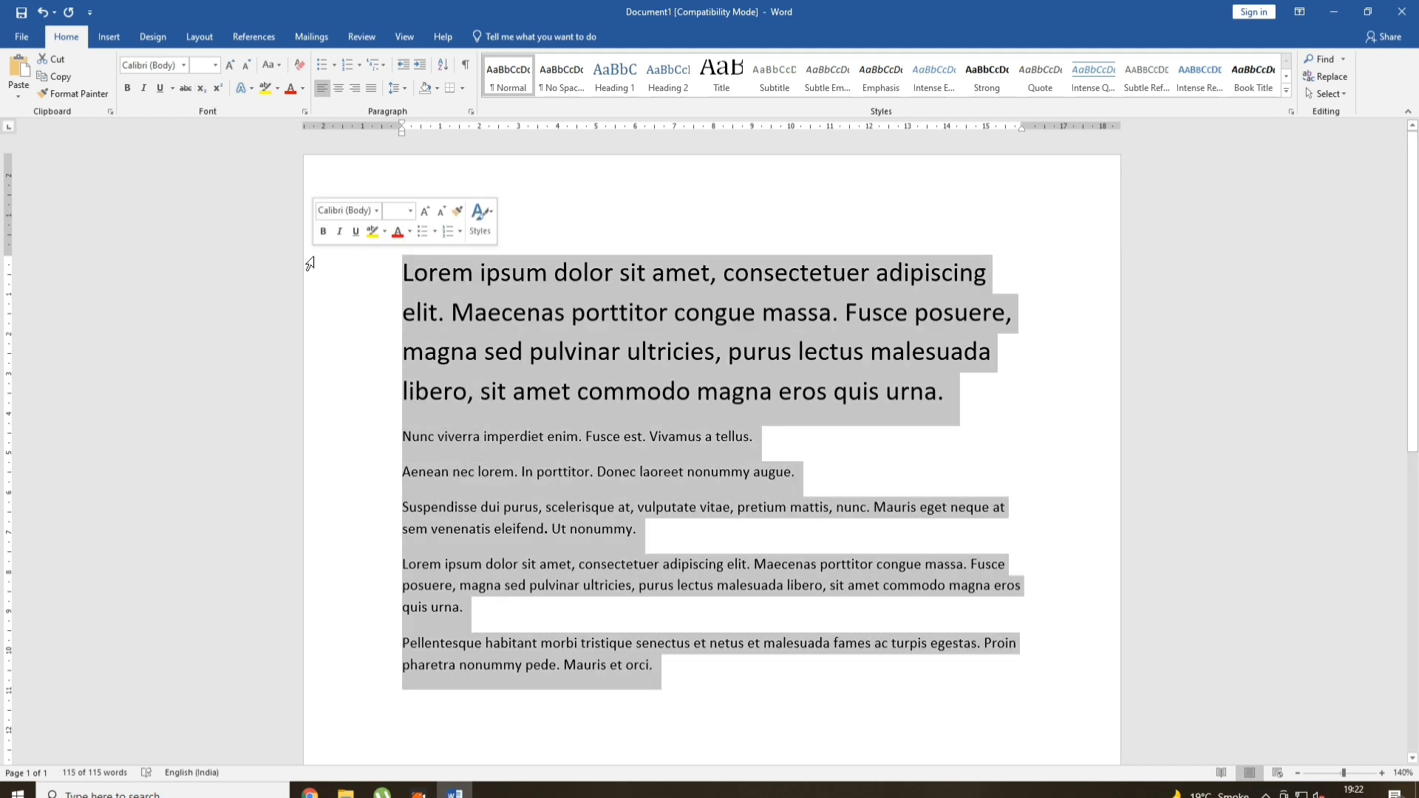
pyautogui.press('BackSpace')
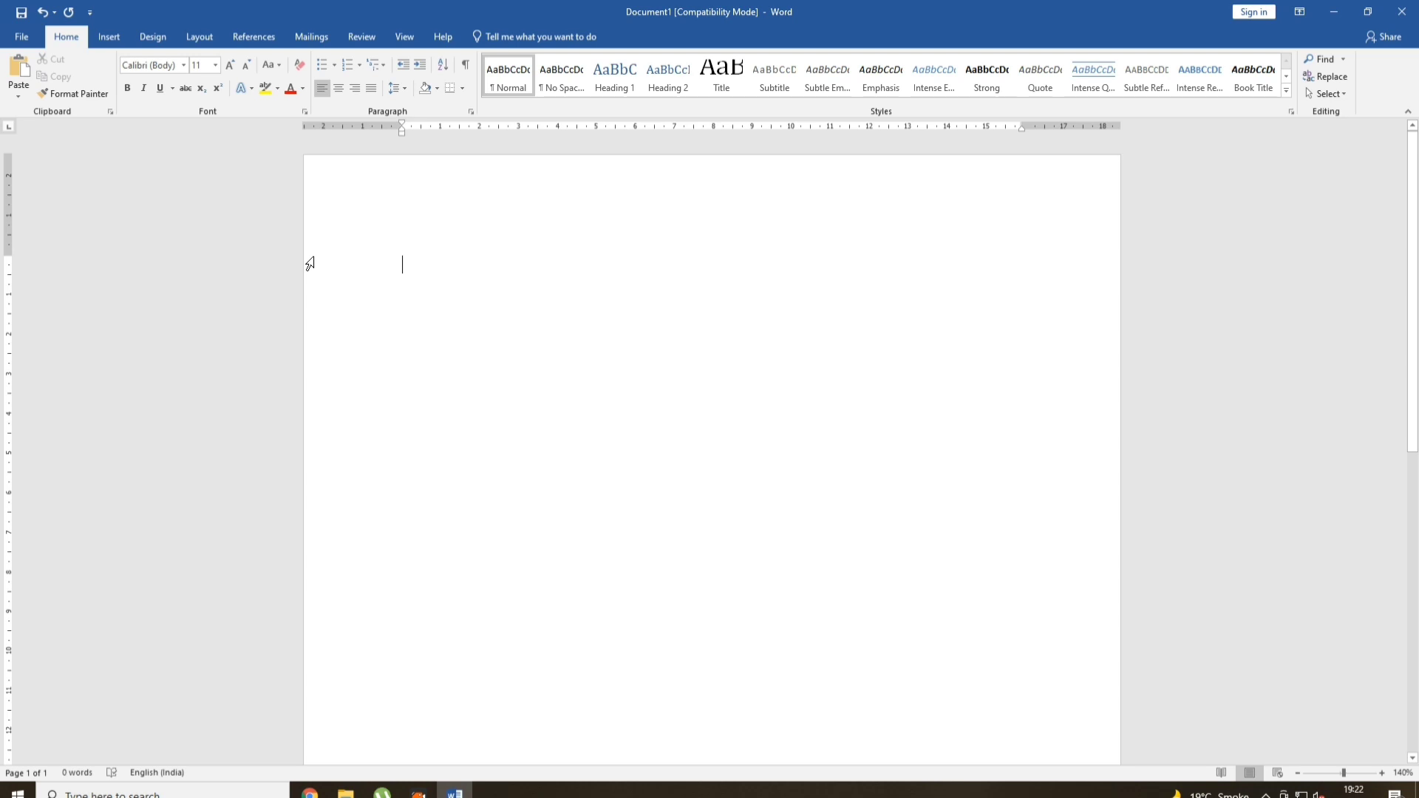
pyautogui.write('(2)2')
# Try subscript and superscript on the last 2 in "(2)2" and return it to normal text
pyautogui.moveTo(418, 266); pyautogui.dragTo(436, 268)
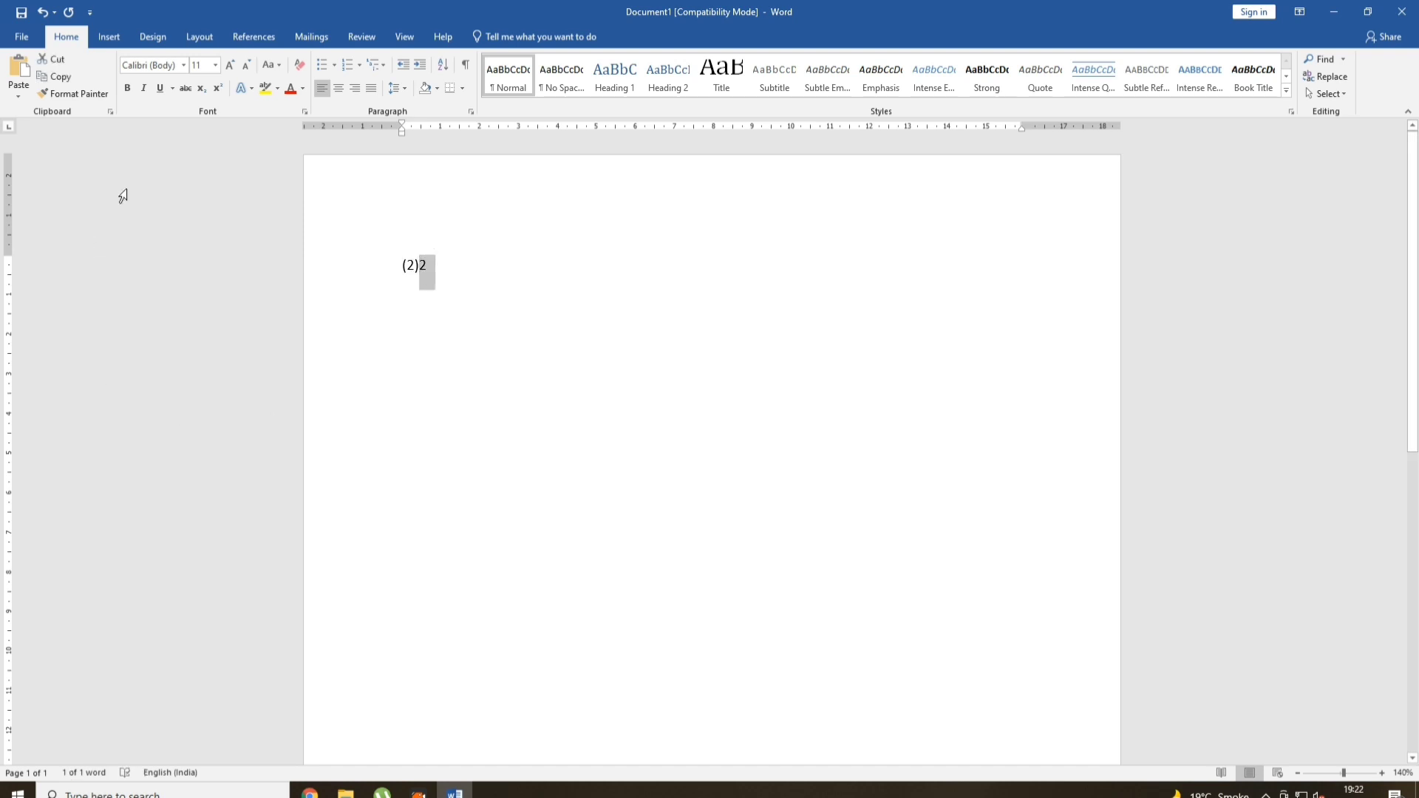
pyautogui.click(201, 88)
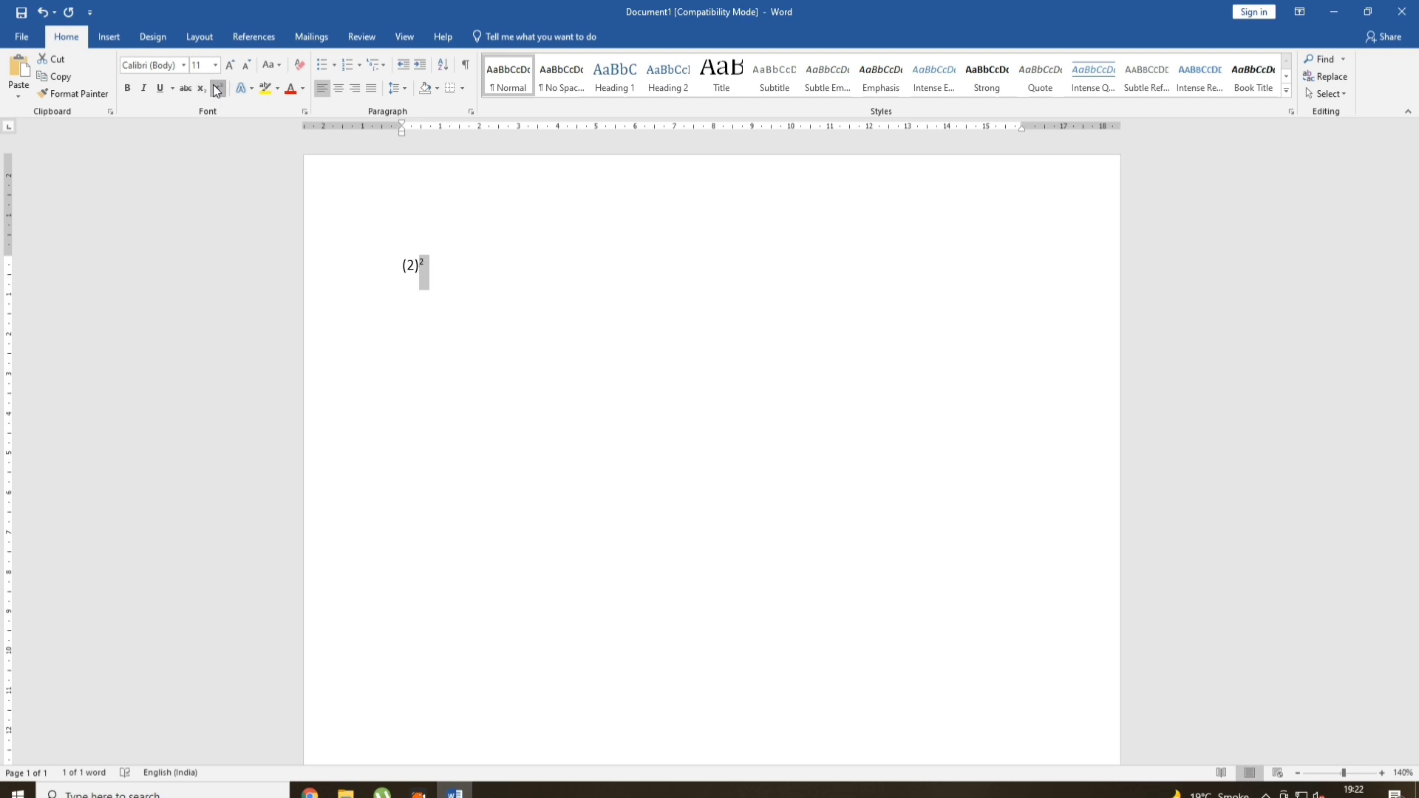
pyautogui.click(217, 89)
# Replace "(2)2" with sample paragraphs generated by the =rand() function
pyautogui.click(247, 241)
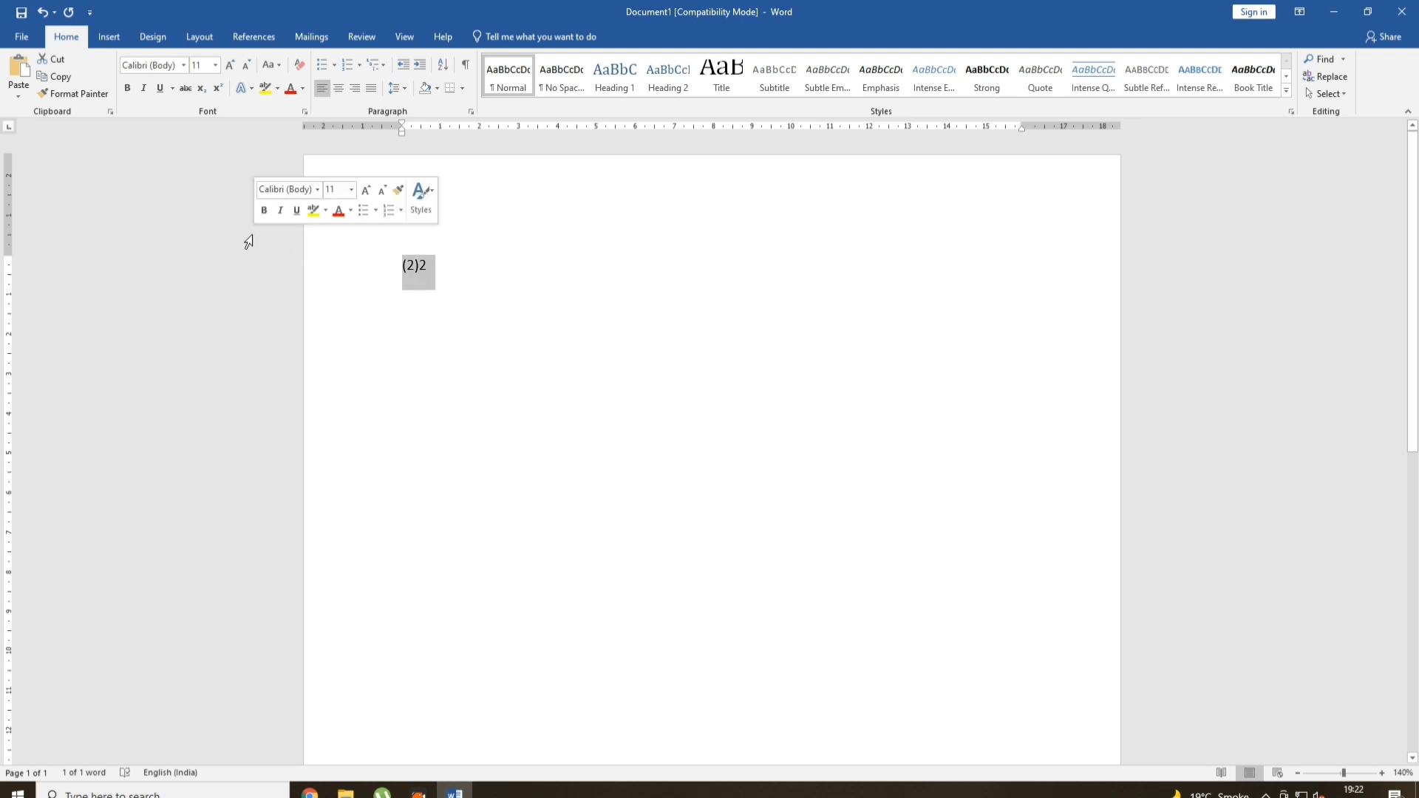
pyautogui.press('BackSpace')
pyautogui.write('=rand()')
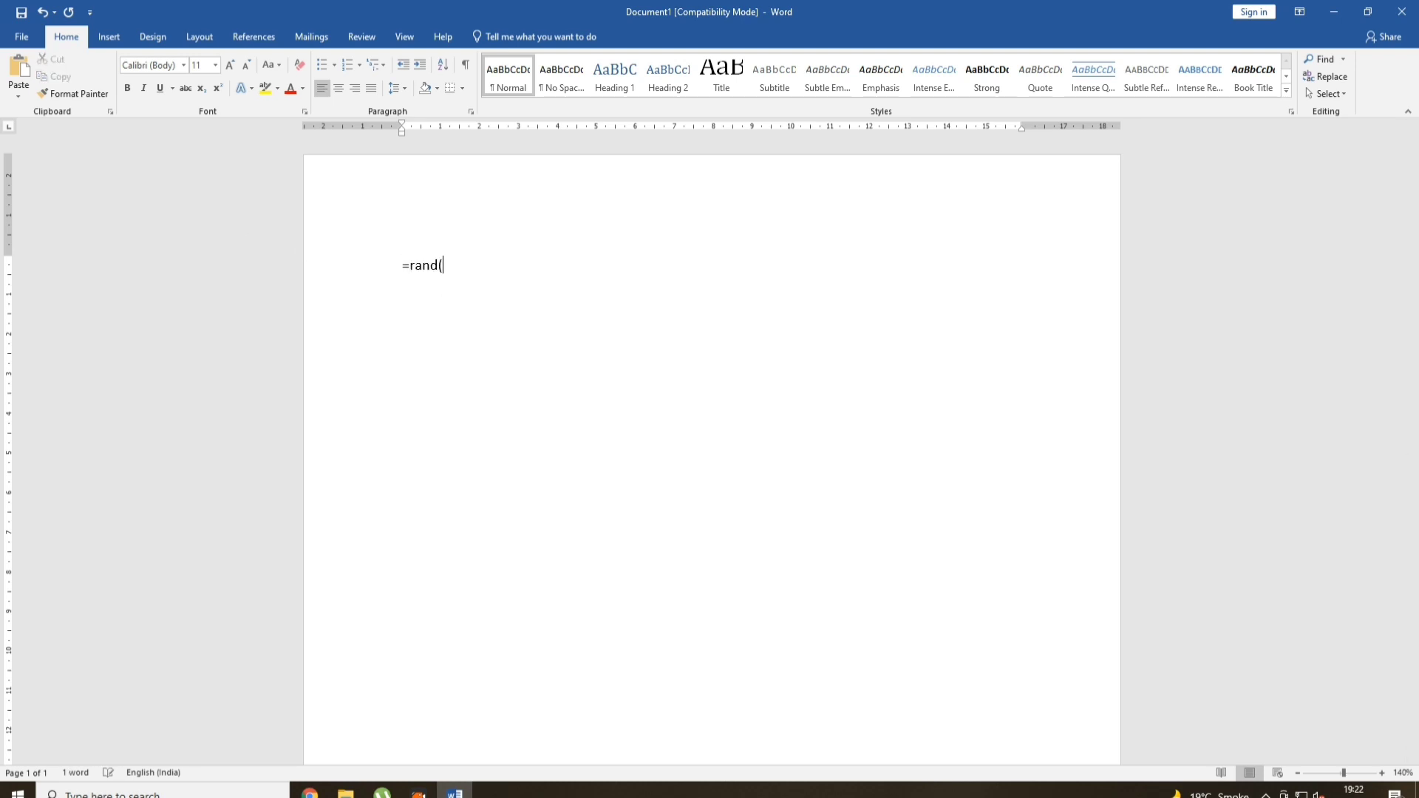
pyautogui.press('Return')
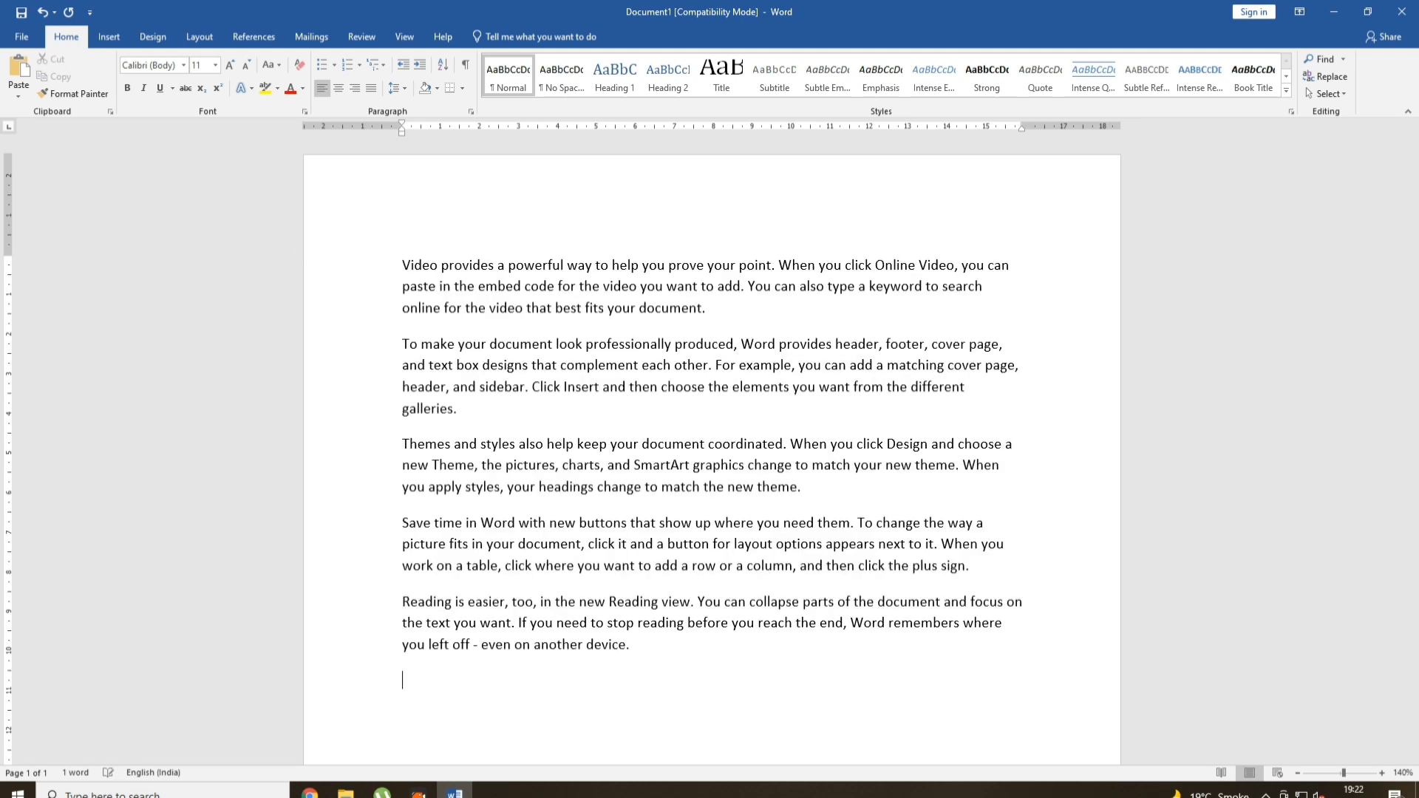
# Preview the text effect styles and the shadow and glow options on the first paragraph without applying any
pyautogui.moveTo(400, 264); pyautogui.dragTo(801, 314)
pyautogui.click(253, 91)
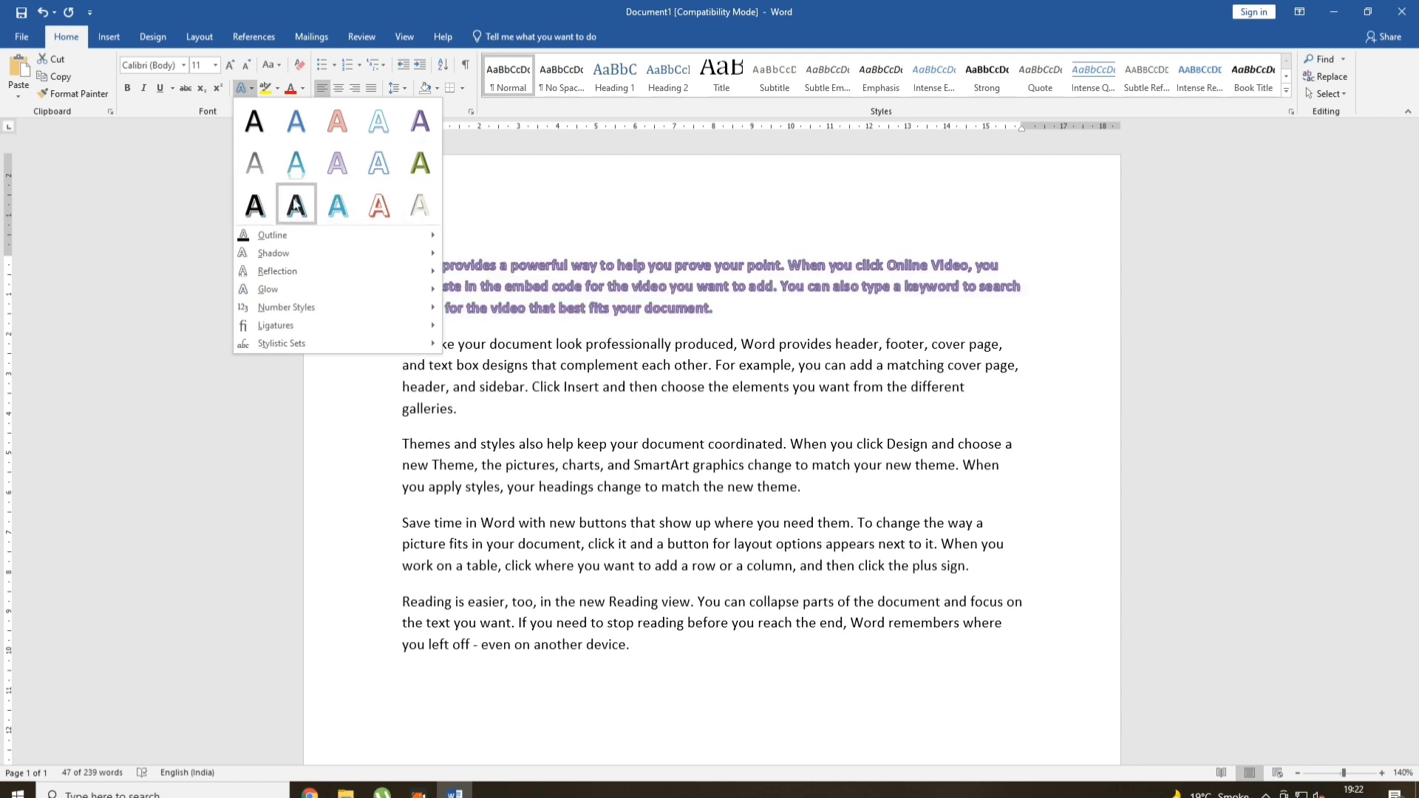
pyautogui.moveTo(288, 235)
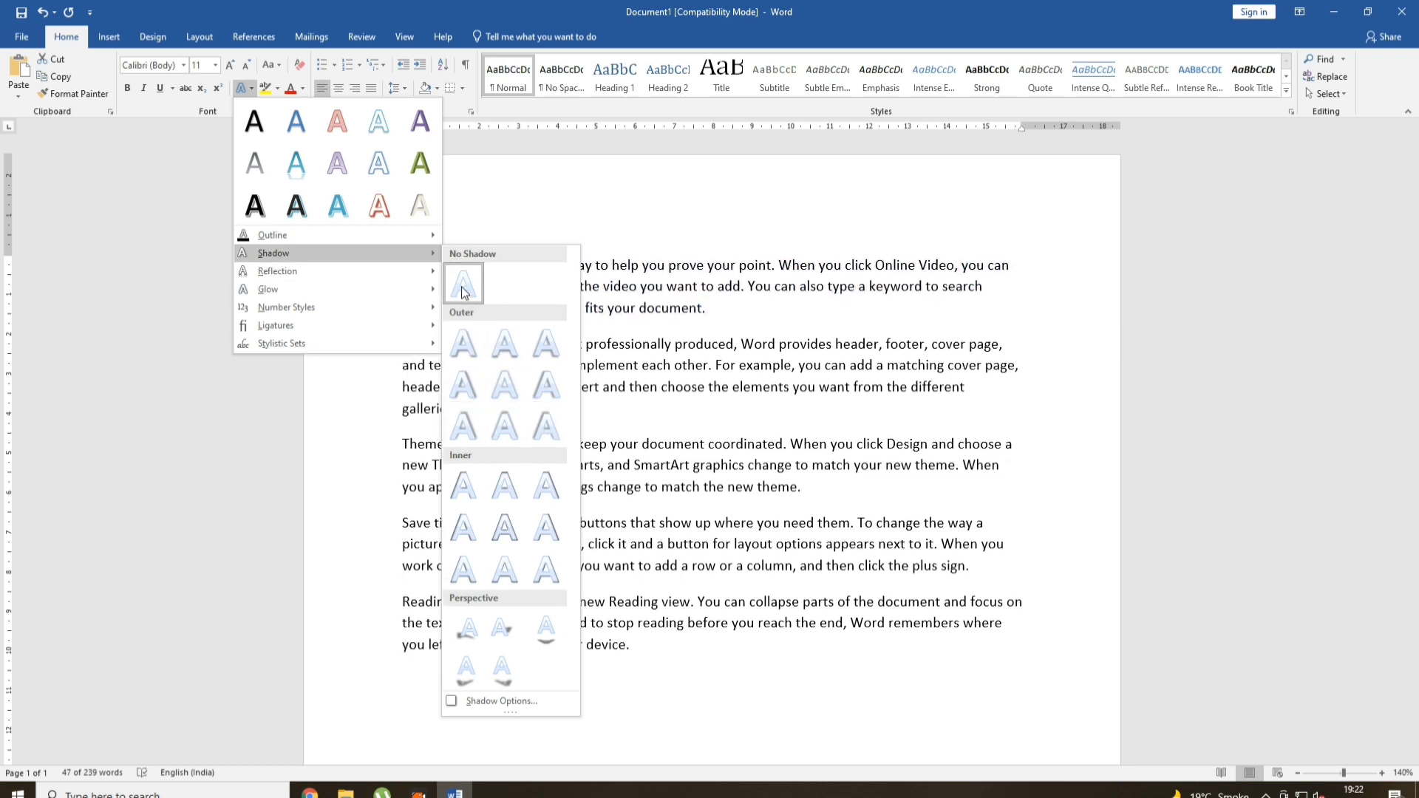
pyautogui.moveTo(341, 264)
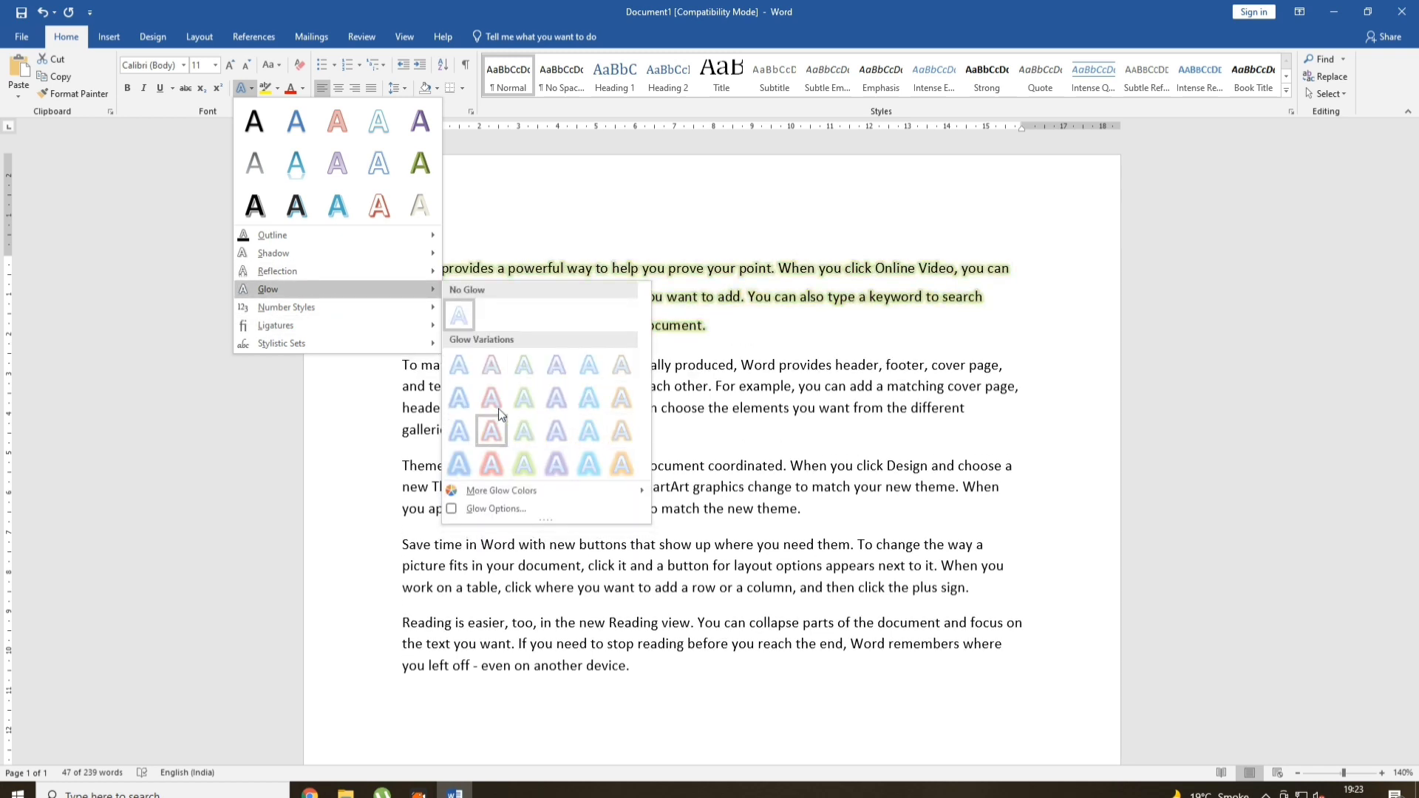
pyautogui.moveTo(484, 498)
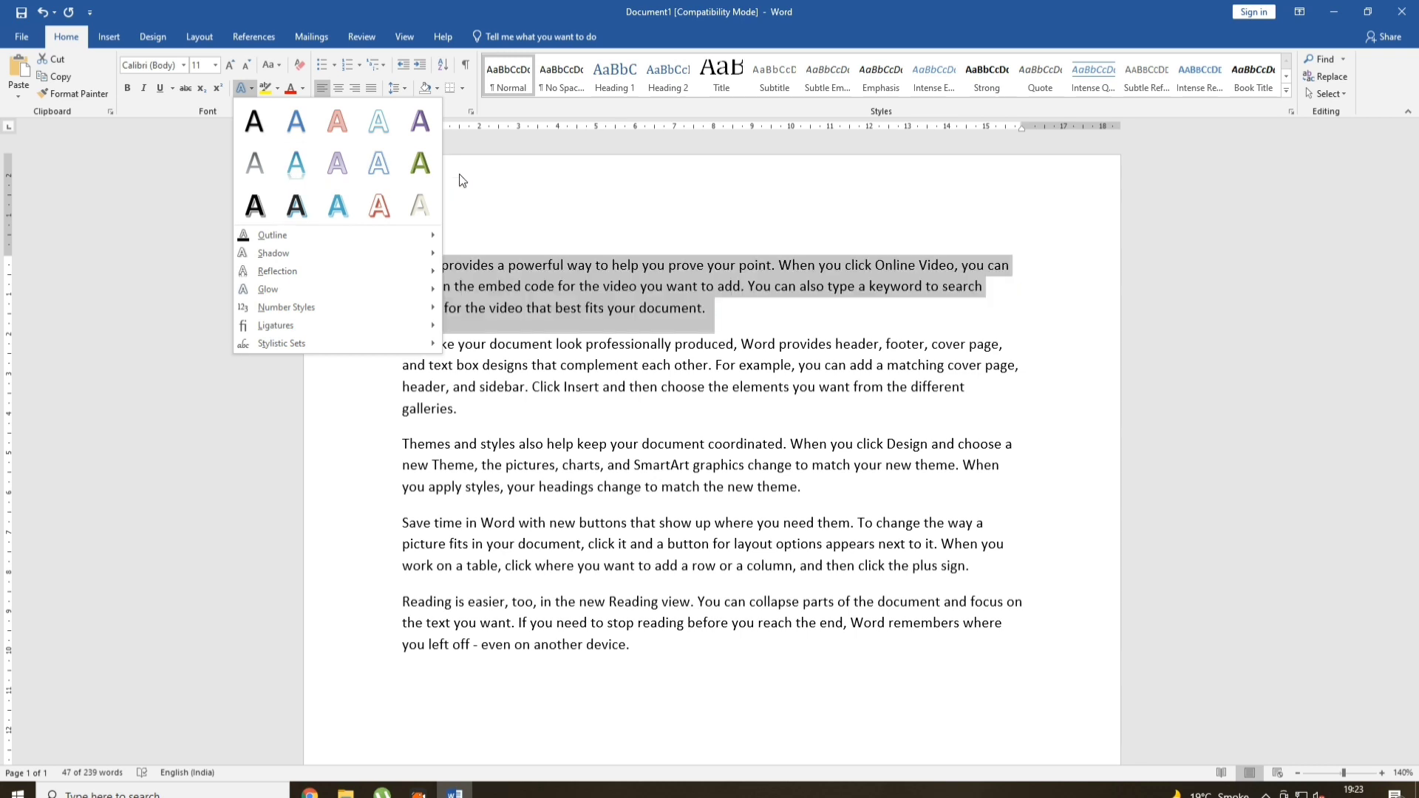
pyautogui.click(485, 170)
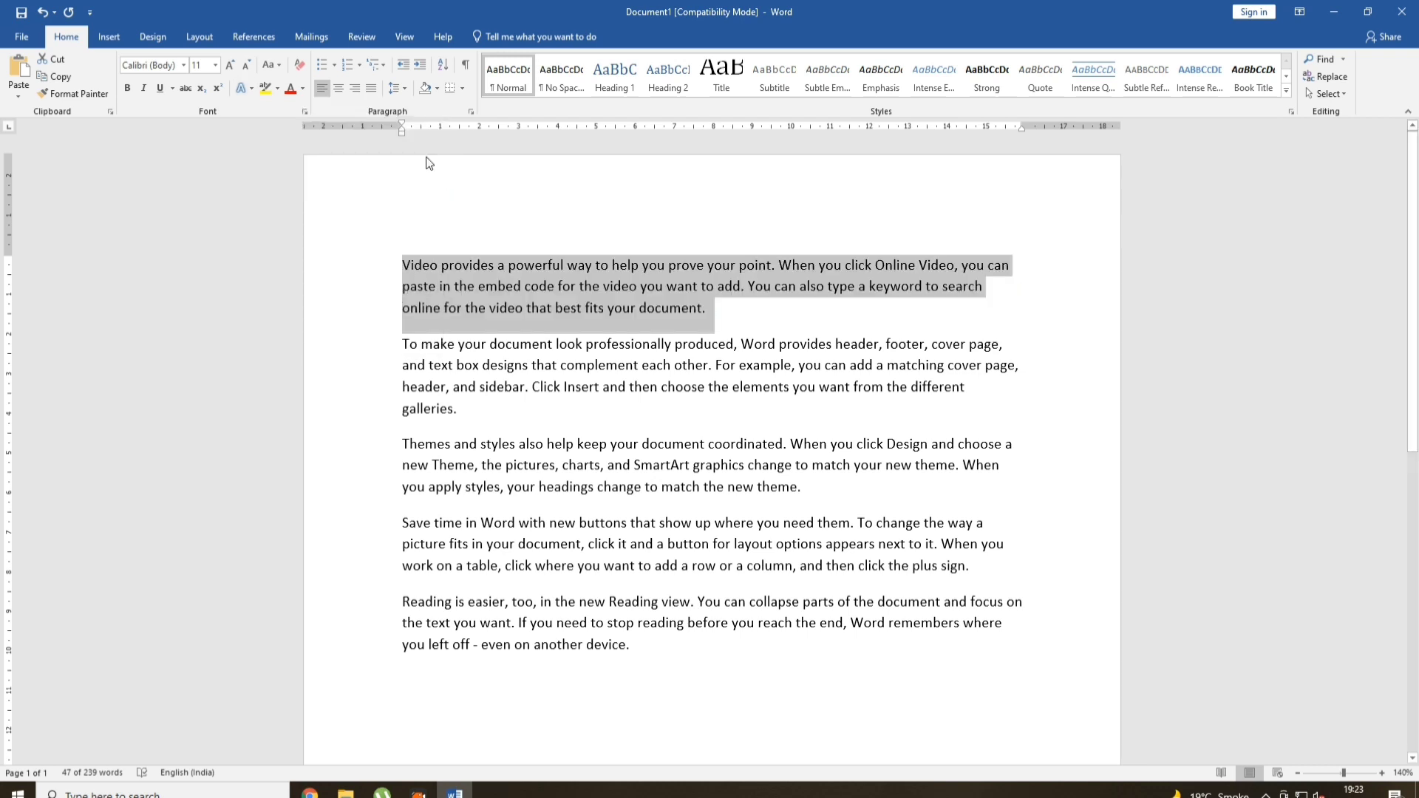
# Highlight "To make your document look professionally produced, Word provides header" in the second paragraph in yellow
pyautogui.click(386, 264)
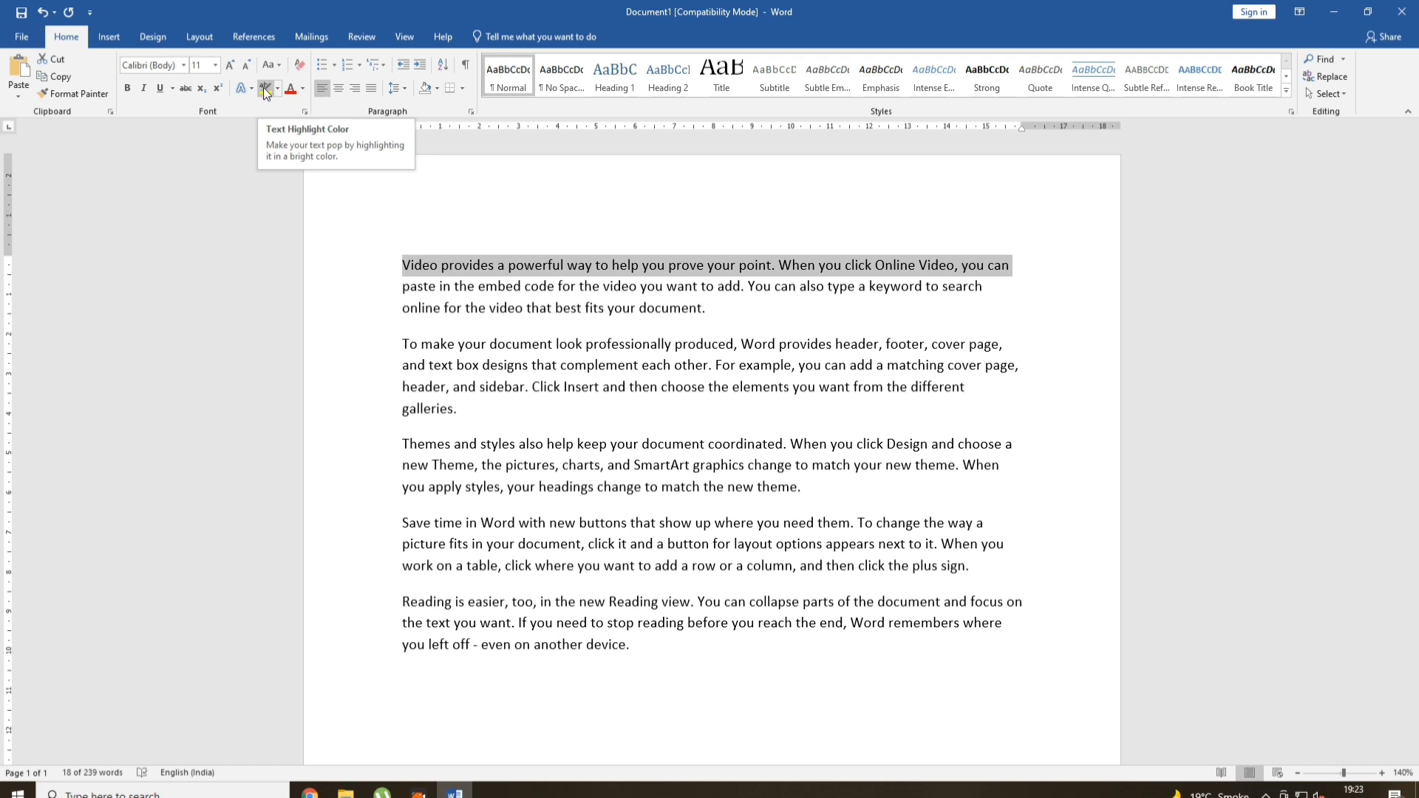
pyautogui.click(640, 378)
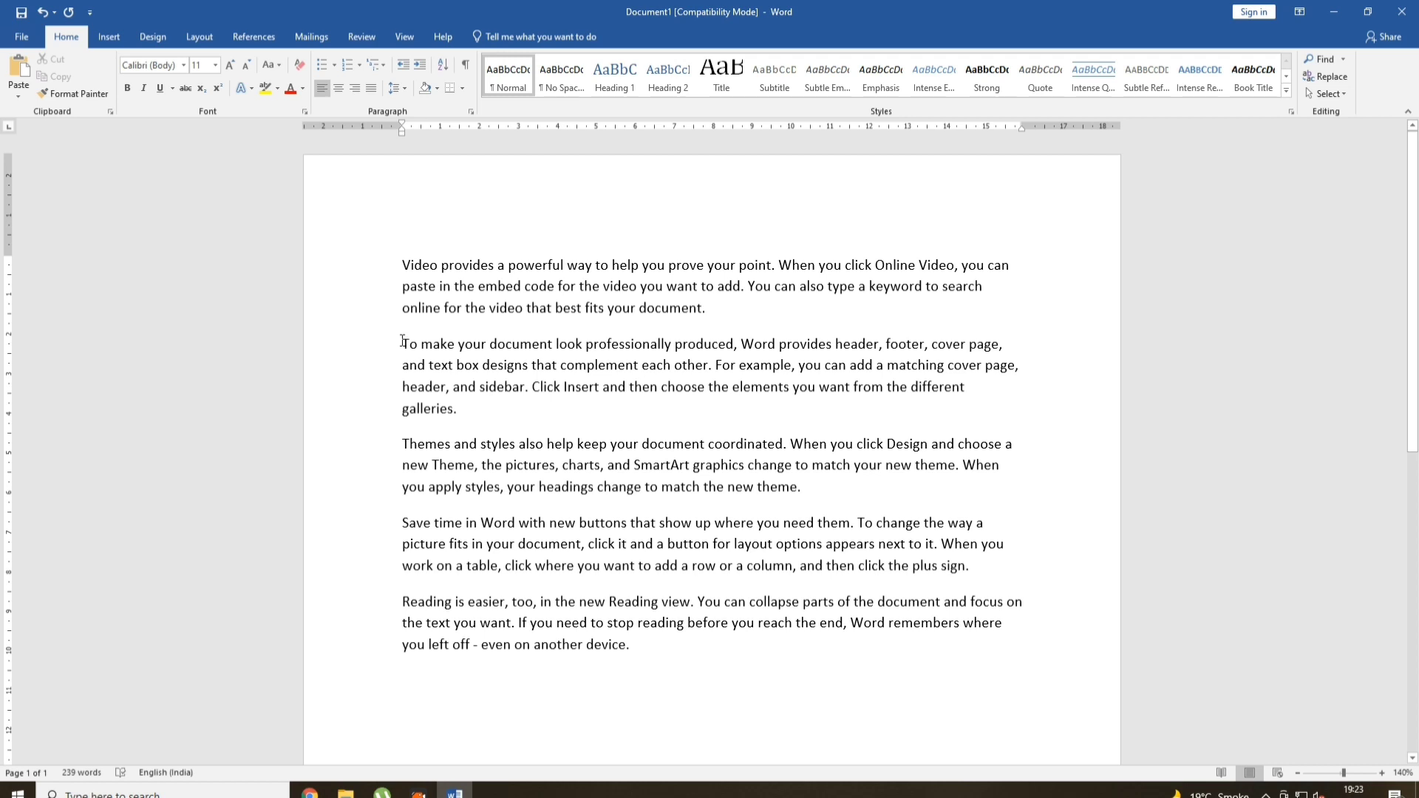
pyautogui.click(403, 340)
pyautogui.moveTo(423, 352); pyautogui.dragTo(878, 346)
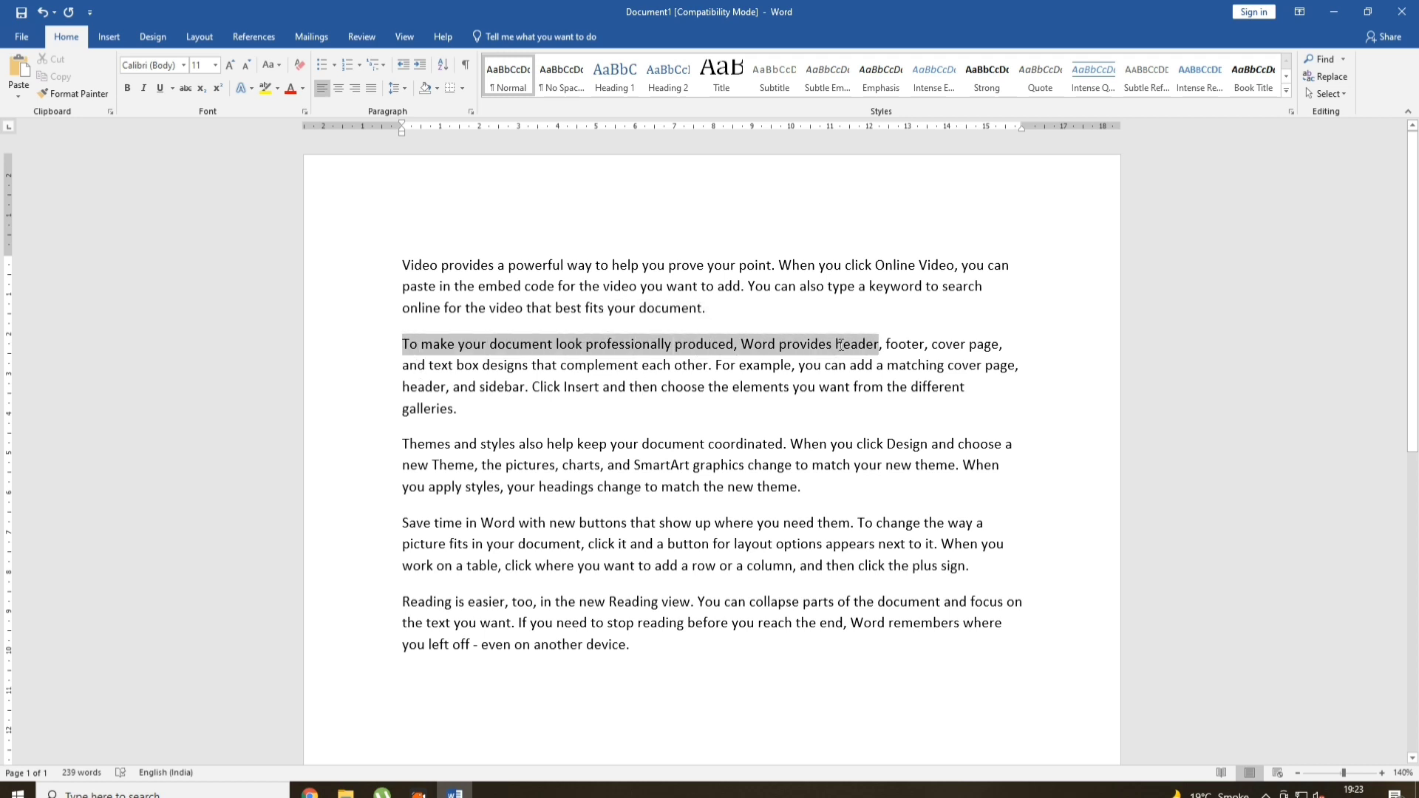
pyautogui.click(277, 89)
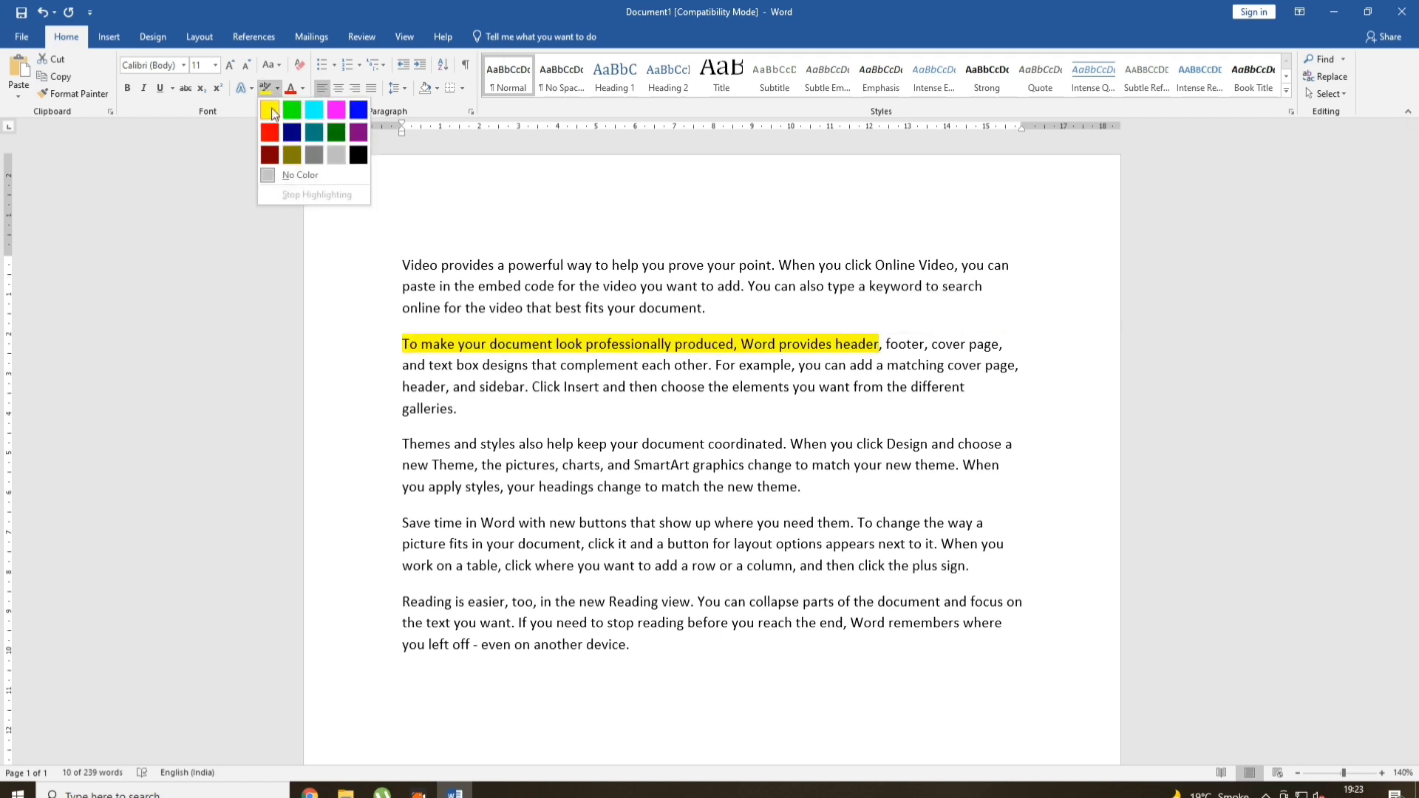
pyautogui.click(272, 108)
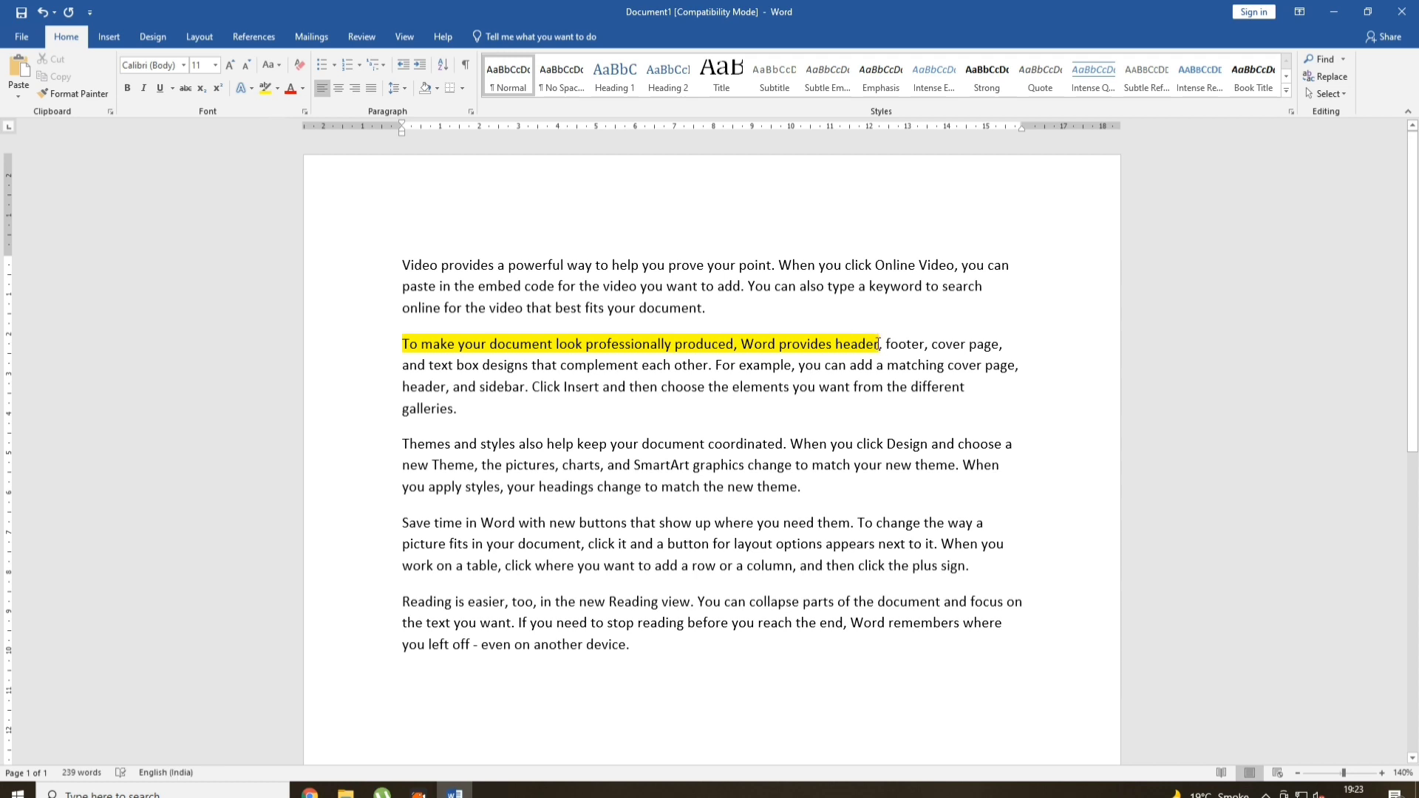
# Remove the yellow highlight from the beginning of the second paragraph
pyautogui.moveTo(879, 344); pyautogui.dragTo(372, 354)
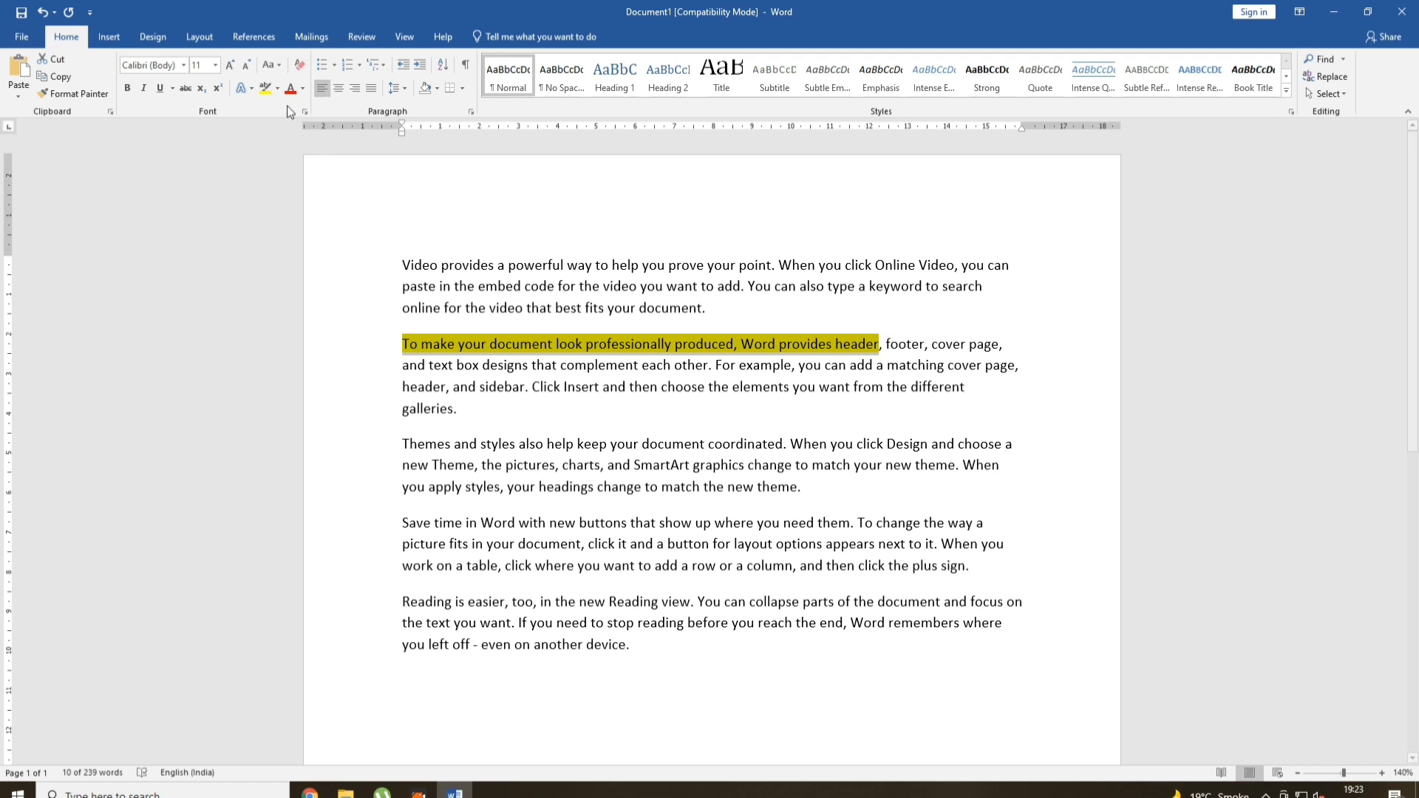
pyautogui.click(278, 88)
pyautogui.click(267, 177)
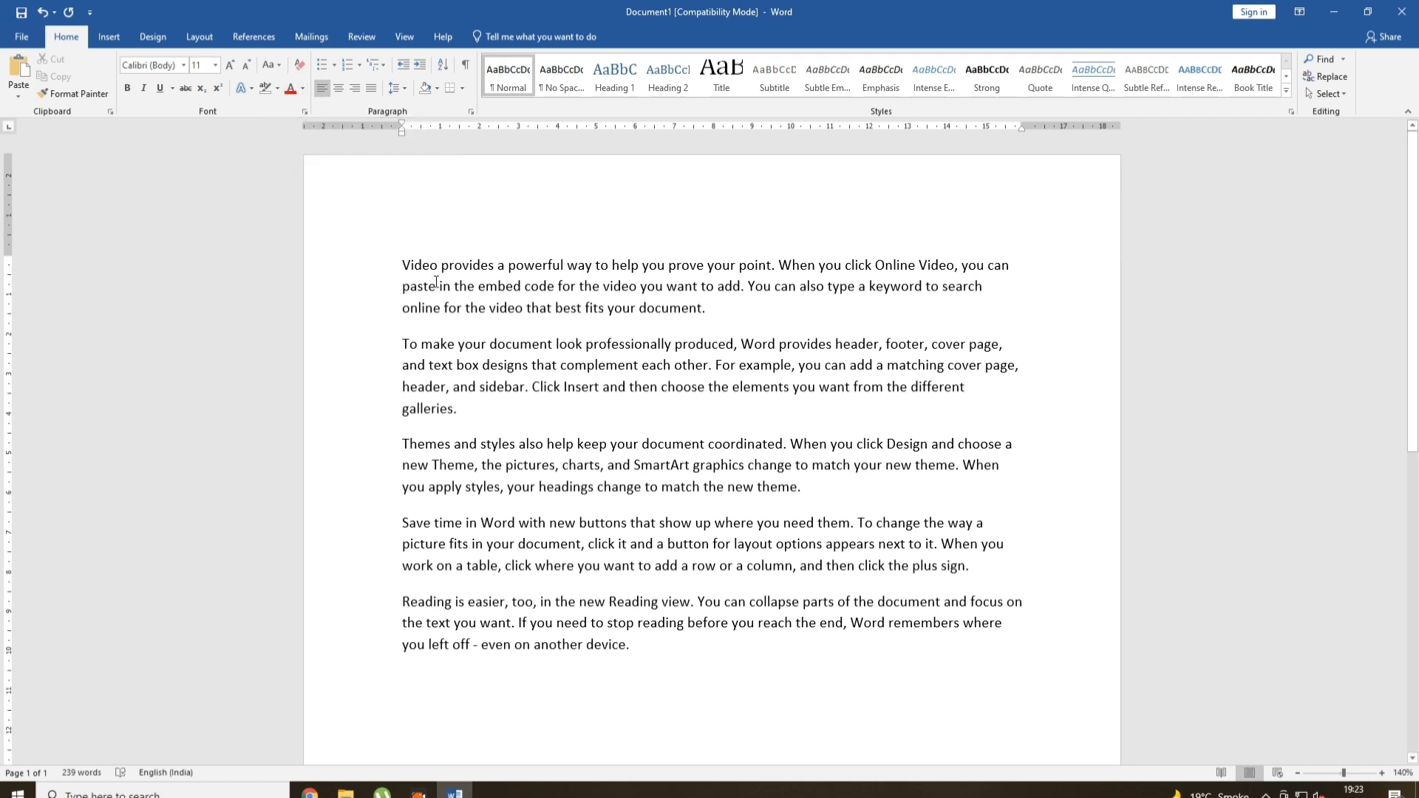
# Color the first paragraph's text red and set it back to the Automatic font color
pyautogui.moveTo(404, 264); pyautogui.dragTo(757, 322)
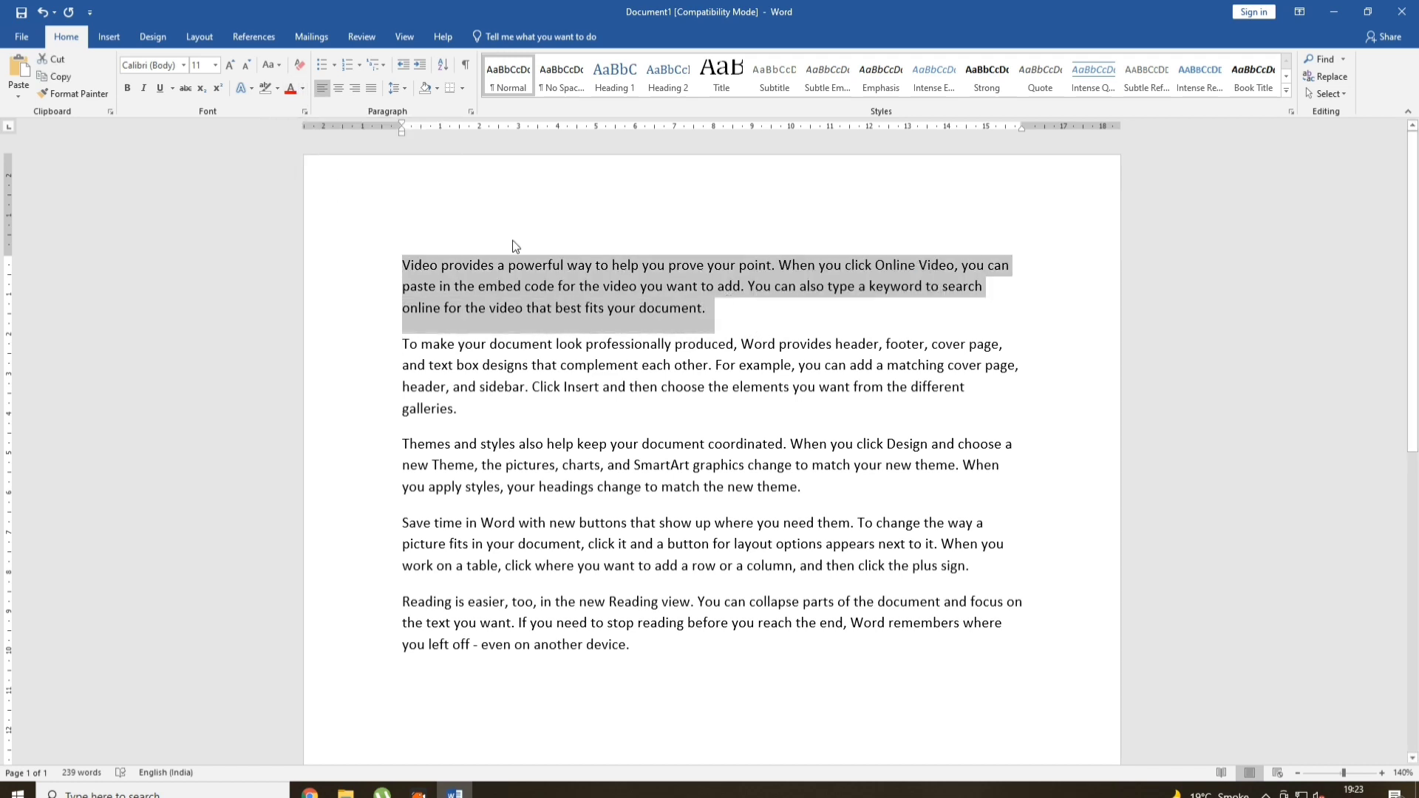
pyautogui.click(302, 88)
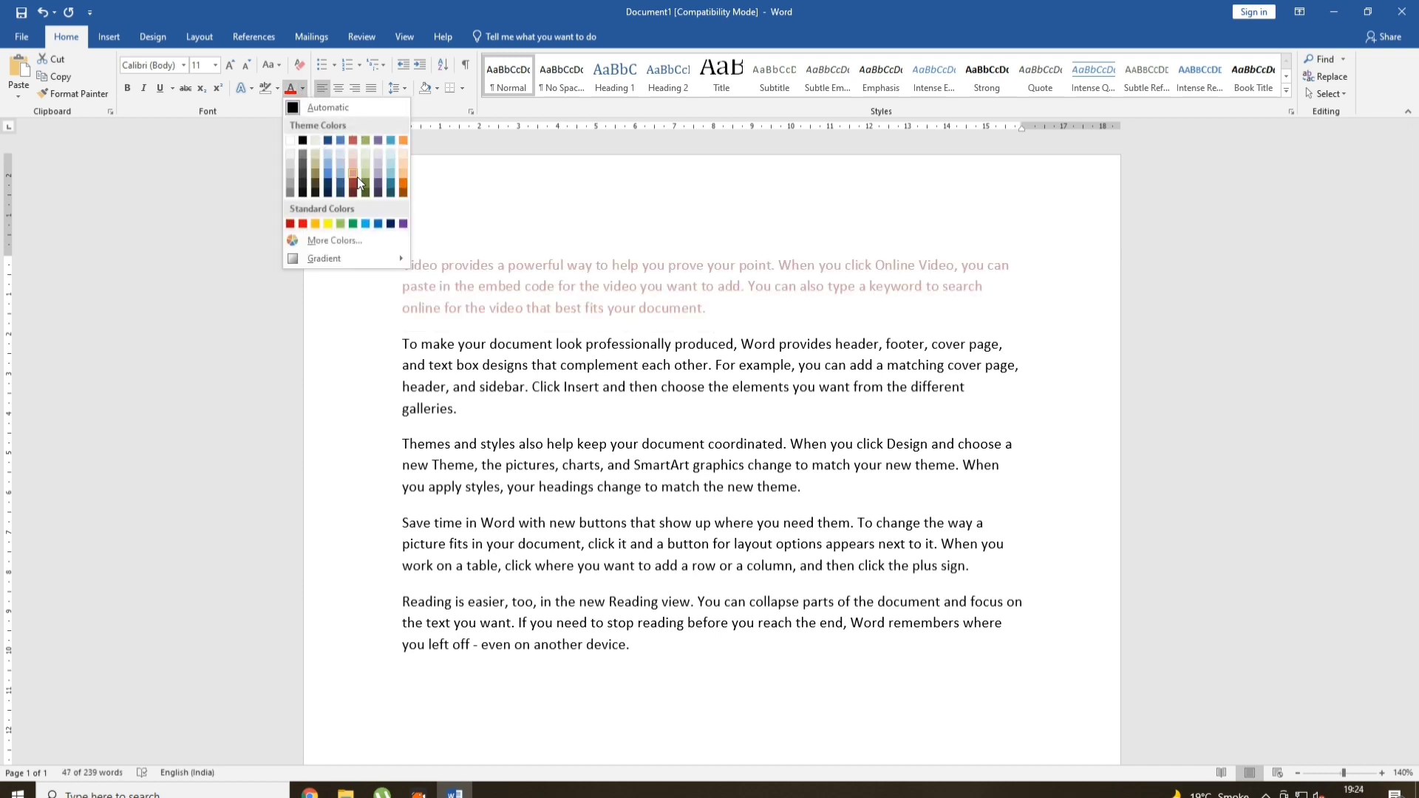
pyautogui.click(307, 222)
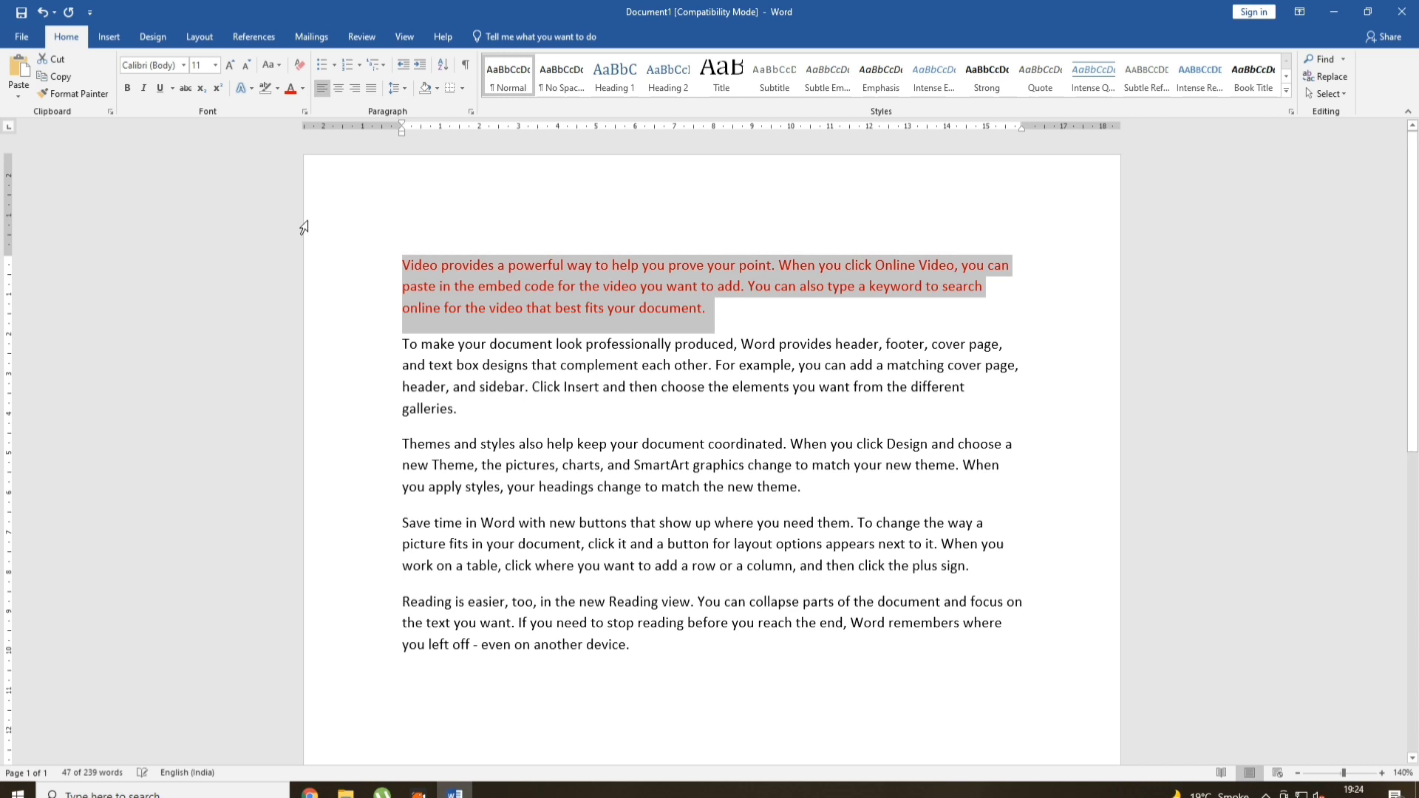
pyautogui.click(303, 83)
pyautogui.click(290, 106)
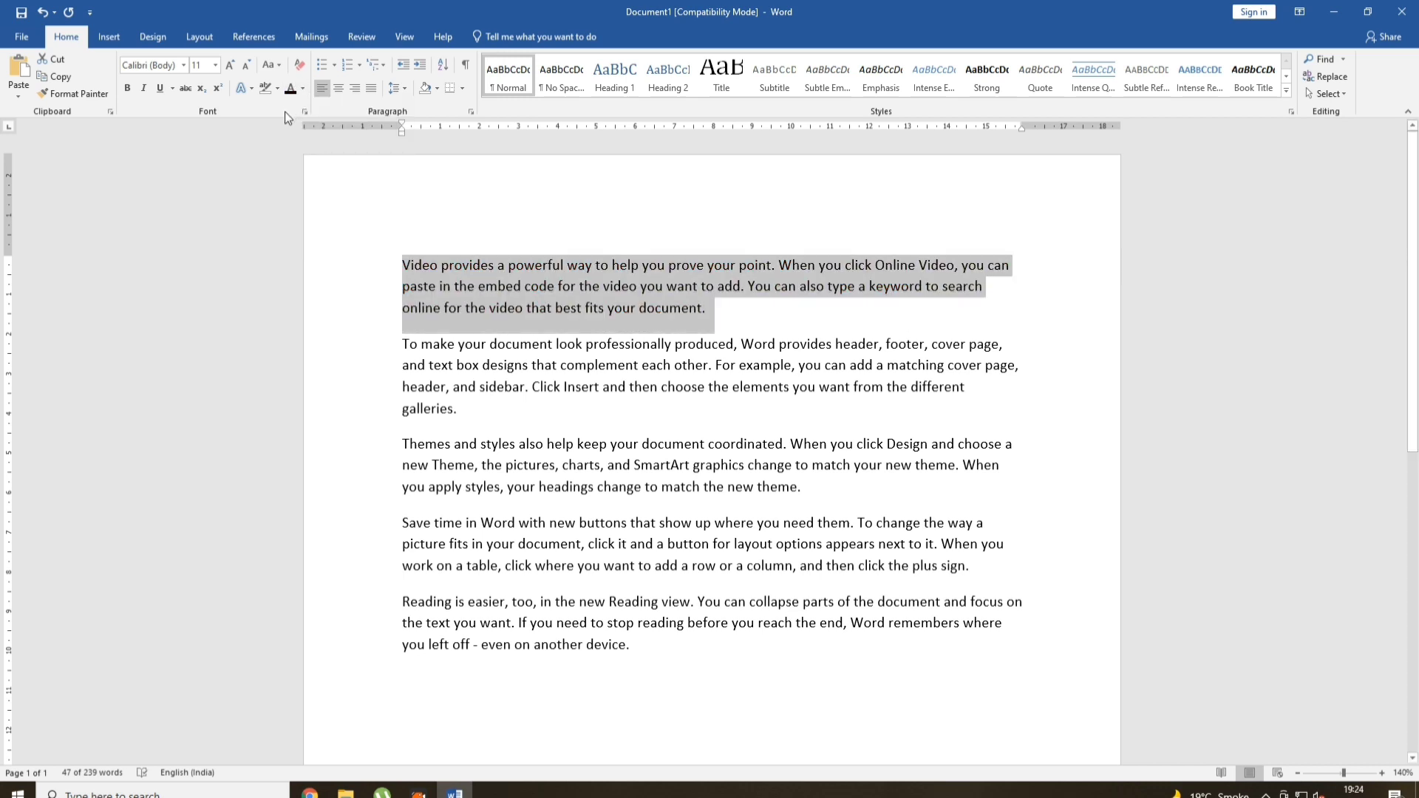
# Enlarge the first paragraph's font by six size increments
pyautogui.click(230, 67)
pyautogui.click(230, 67)
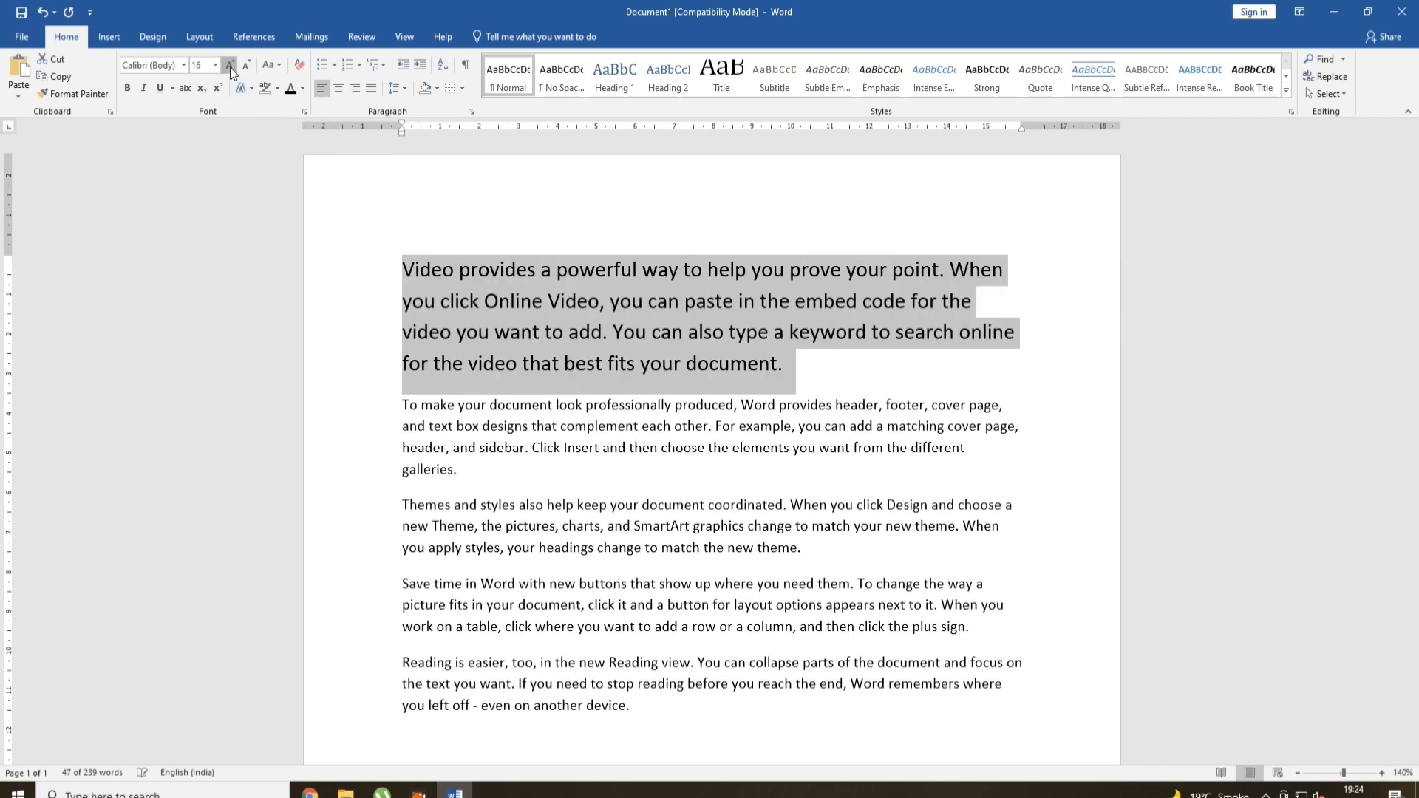
pyautogui.click(230, 67)
pyautogui.click(230, 67)
pyautogui.click(230, 67)
pyautogui.click(229, 67)
# Shrink the first paragraph's font step by step to size 10
pyautogui.click(241, 67)
pyautogui.click(240, 67)
pyautogui.click(241, 67)
pyautogui.click(241, 67)
pyautogui.click(241, 66)
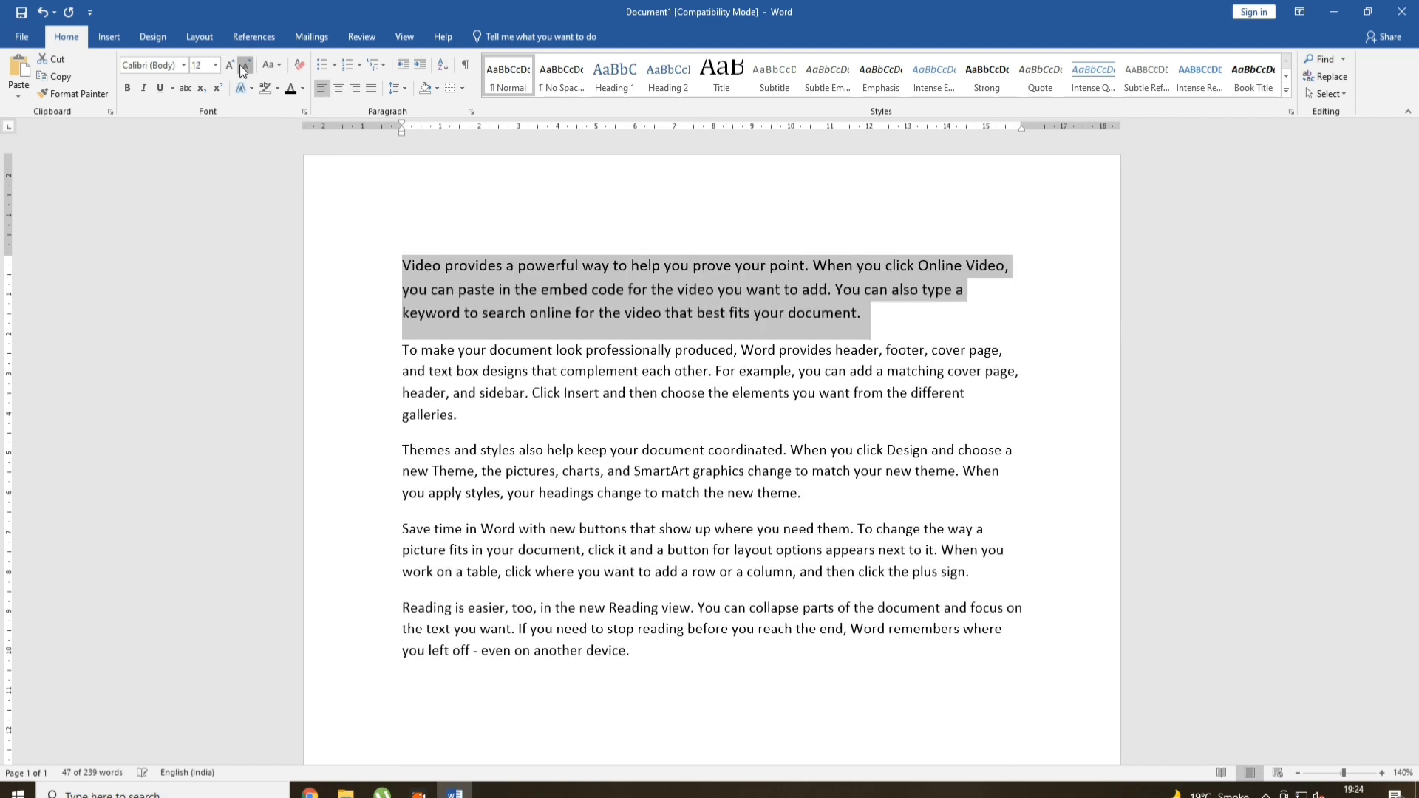
pyautogui.click(241, 66)
pyautogui.click(241, 67)
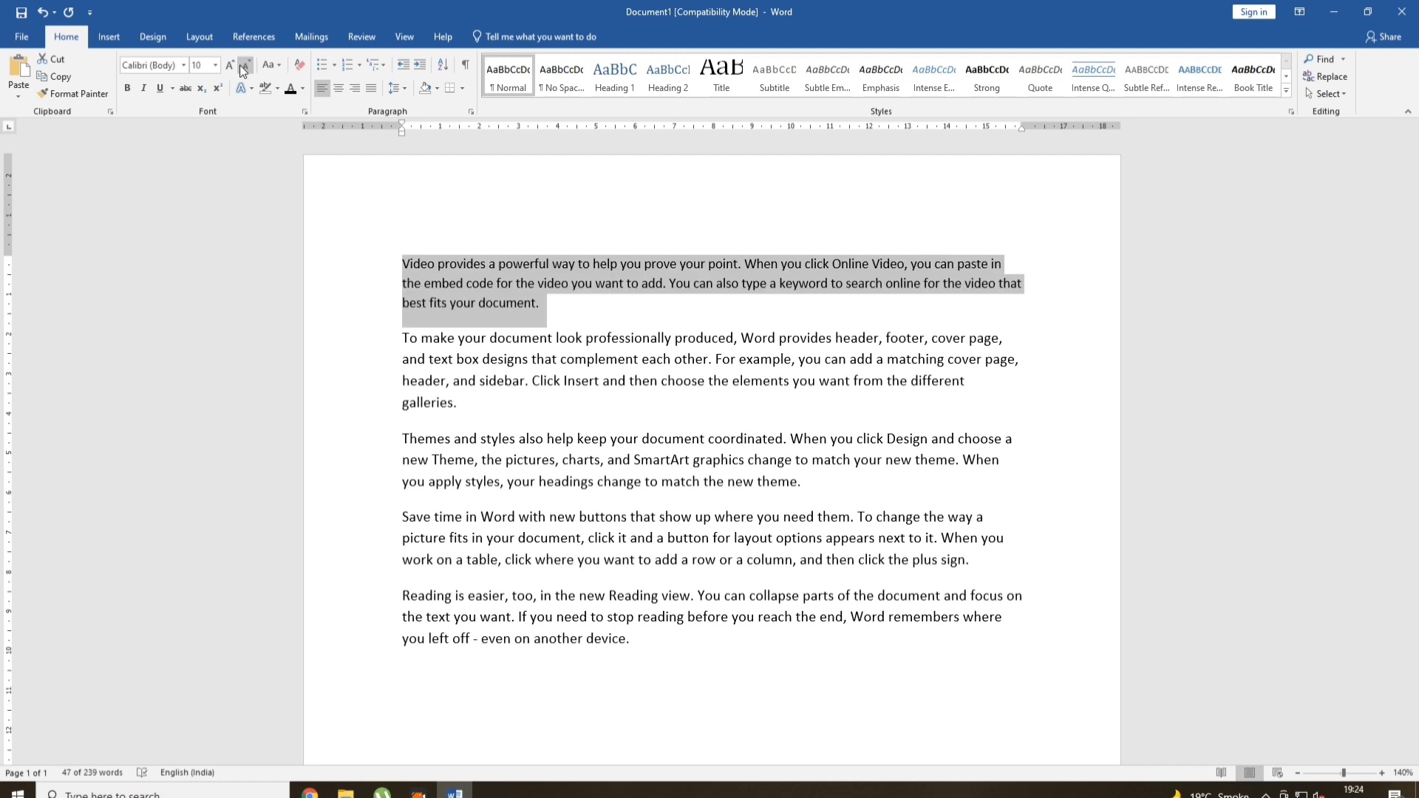
# Clear all the text from the document and enter "hello" instead
pyautogui.click(272, 70)
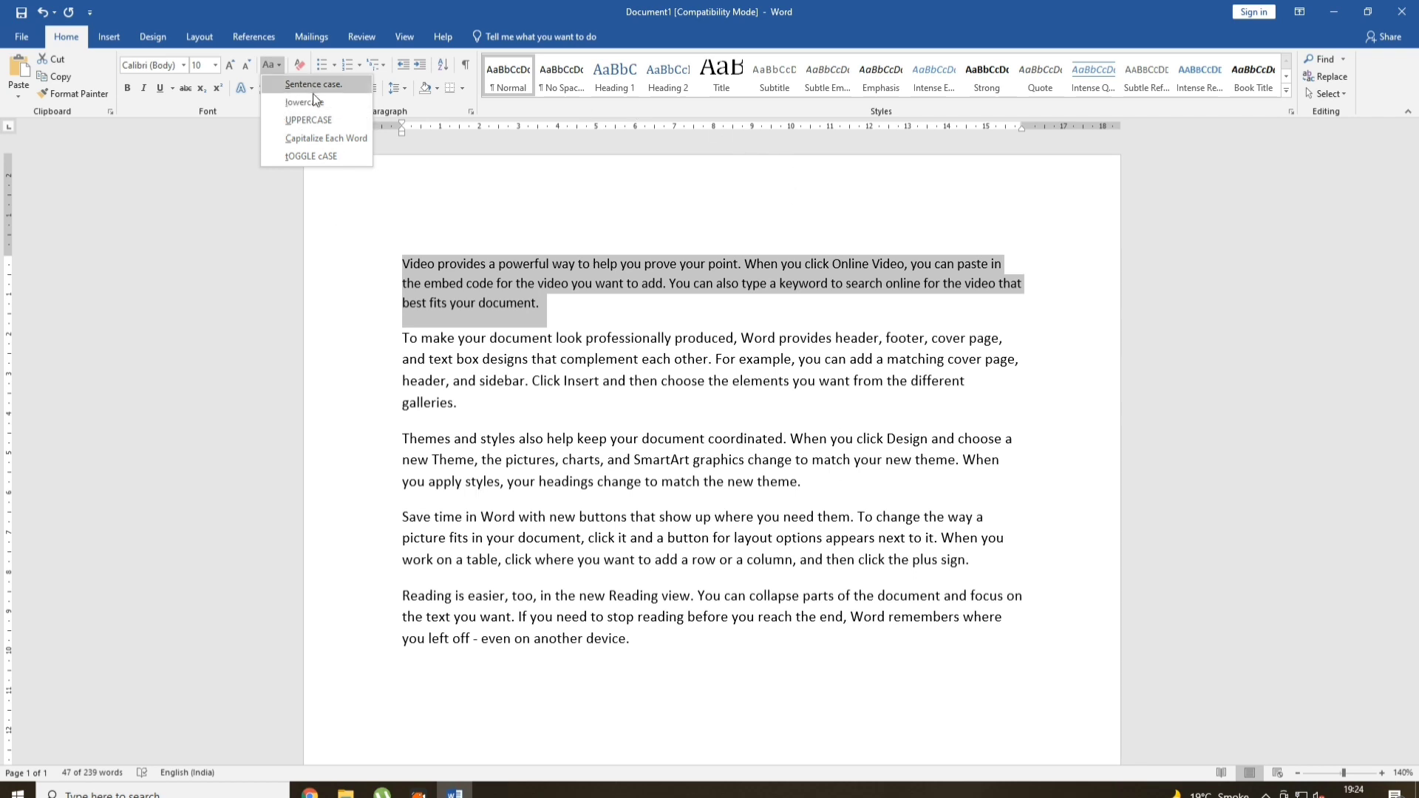
pyautogui.press('Escape')
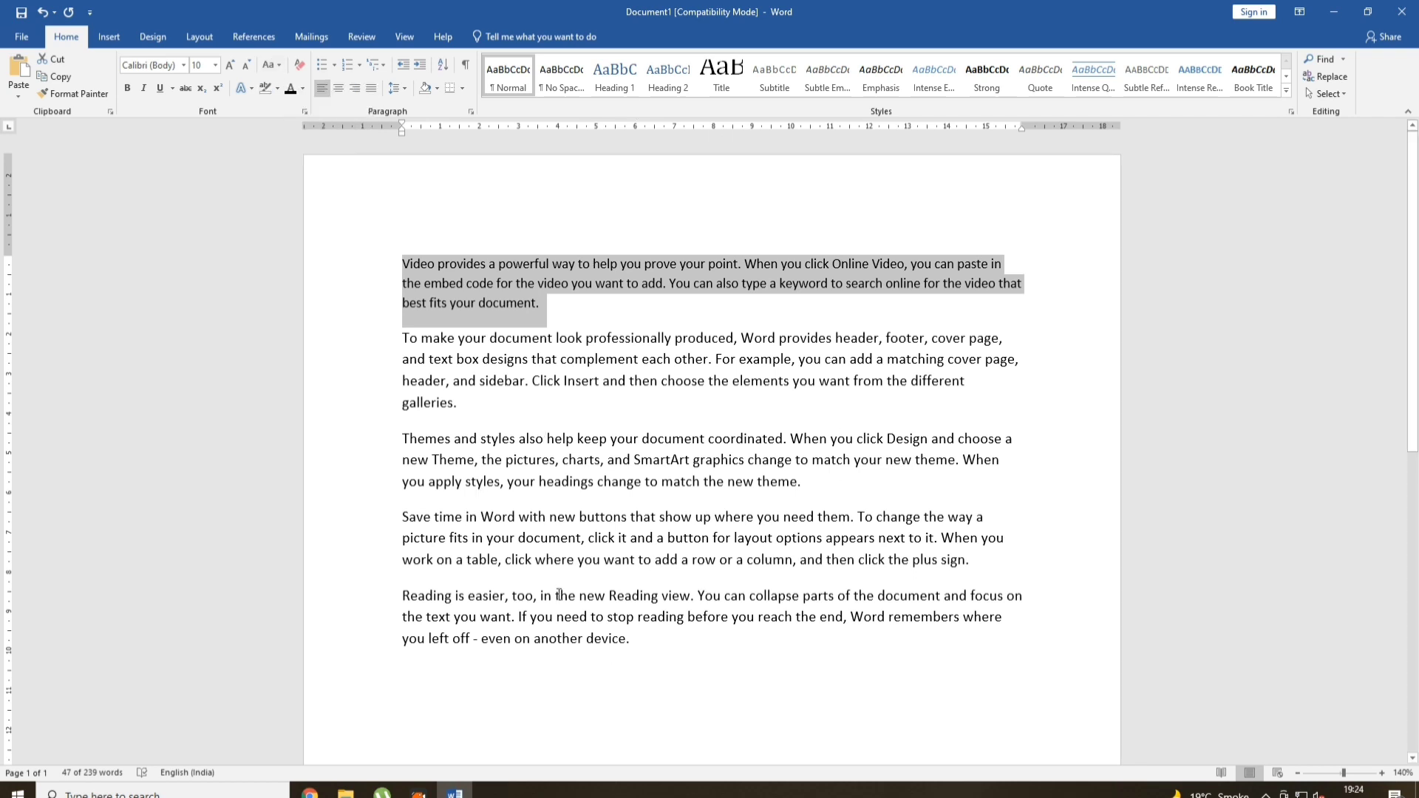
pyautogui.moveTo(659, 648); pyautogui.dragTo(403, 257)
pyautogui.press('Delete')
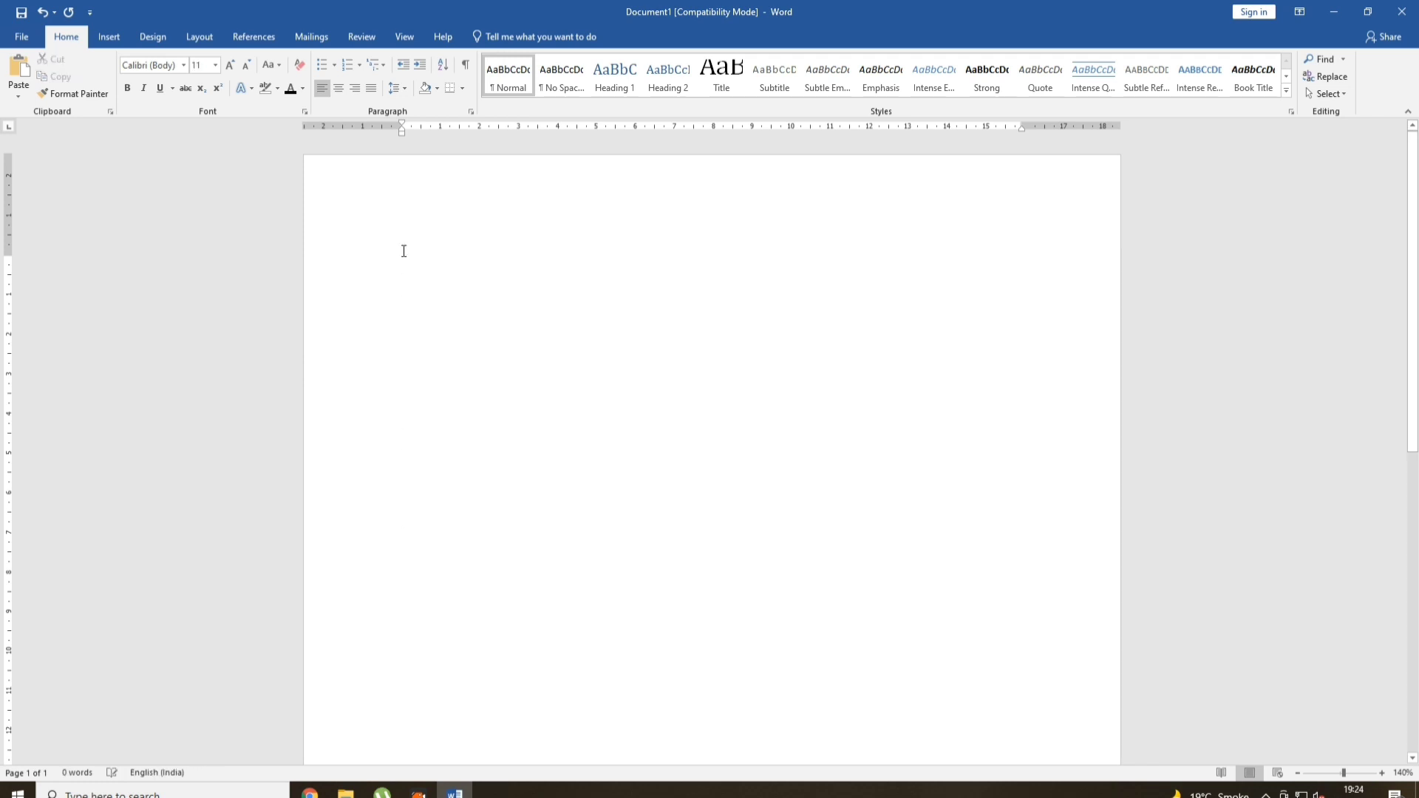
pyautogui.write('hello')
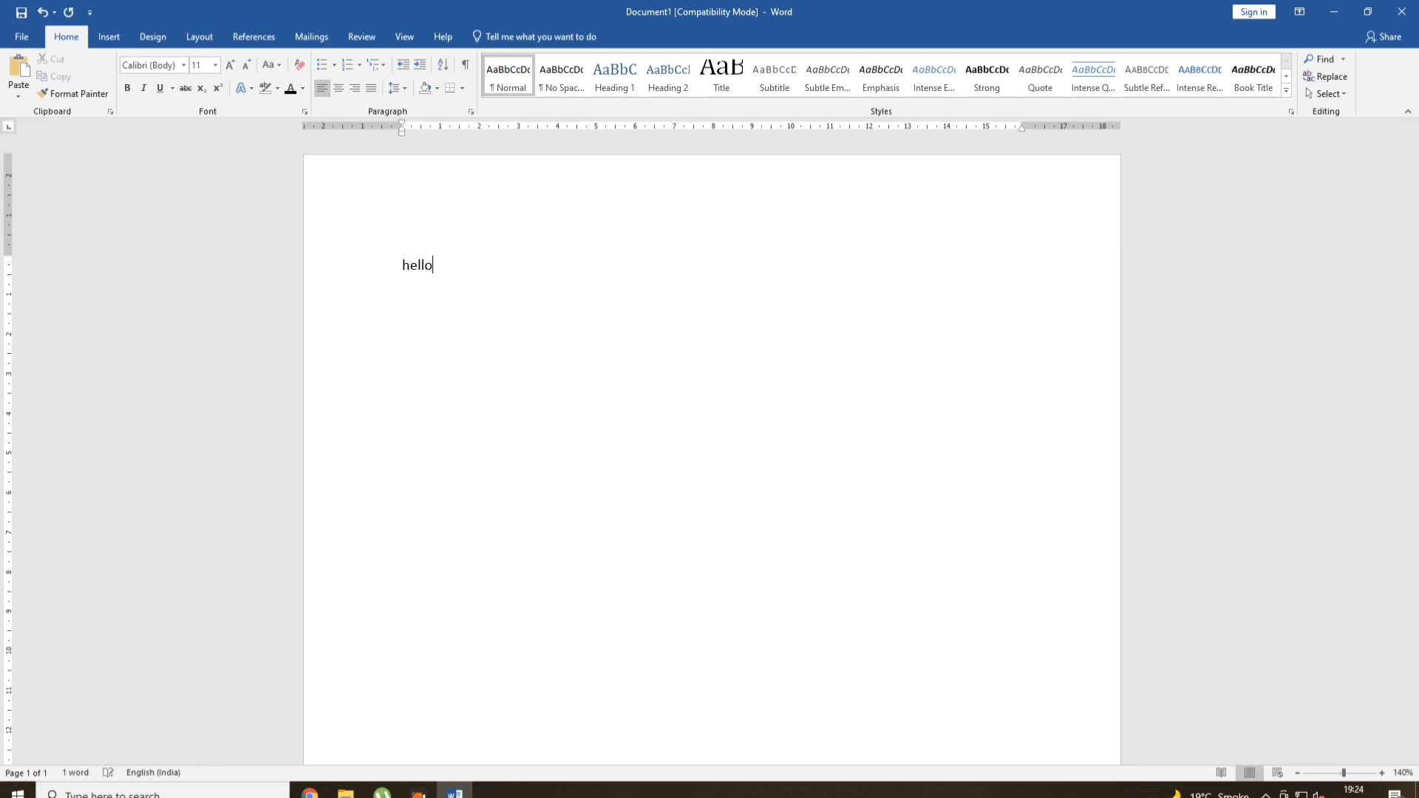
# Change the word "hello" to Sentence case
pyautogui.moveTo(444, 264); pyautogui.dragTo(249, 262)
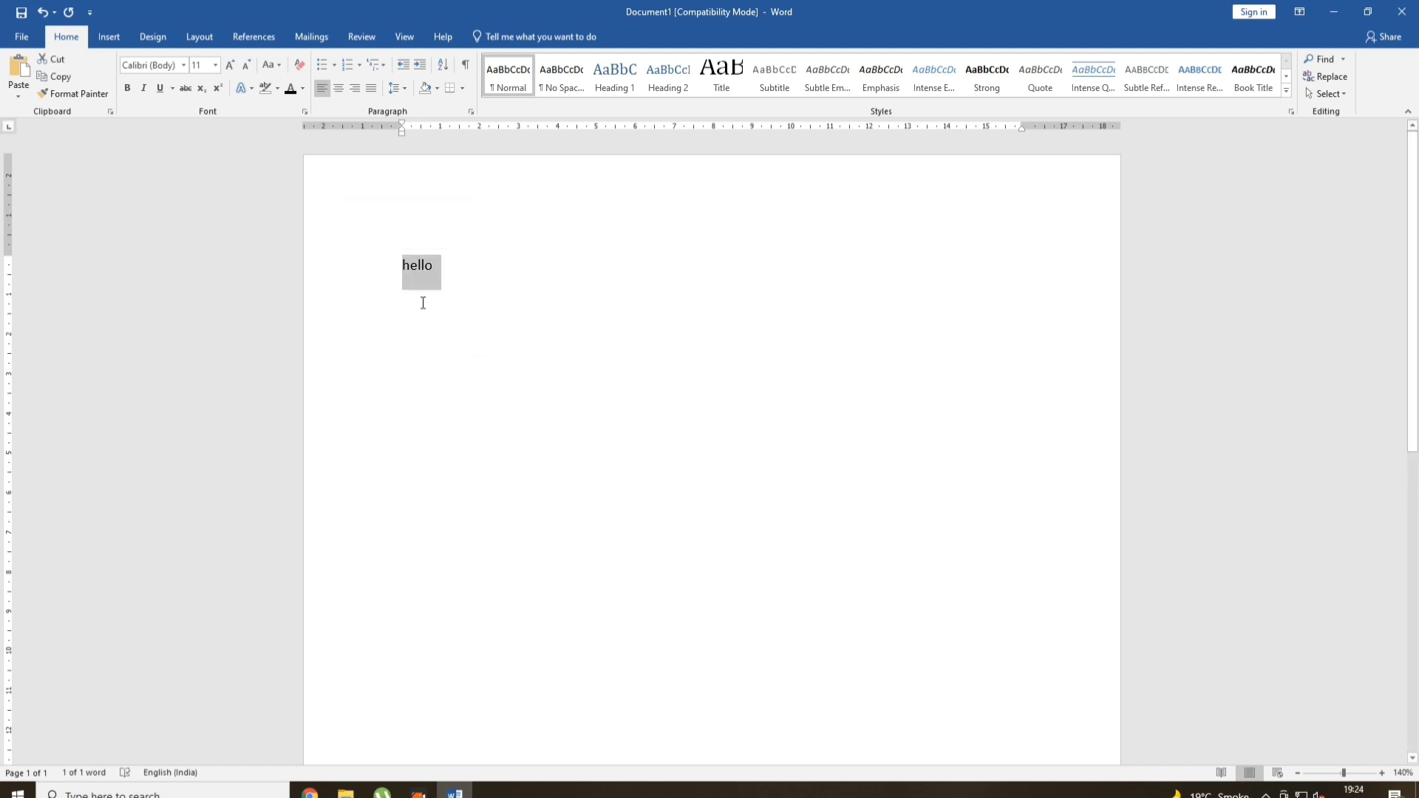
pyautogui.click(280, 64)
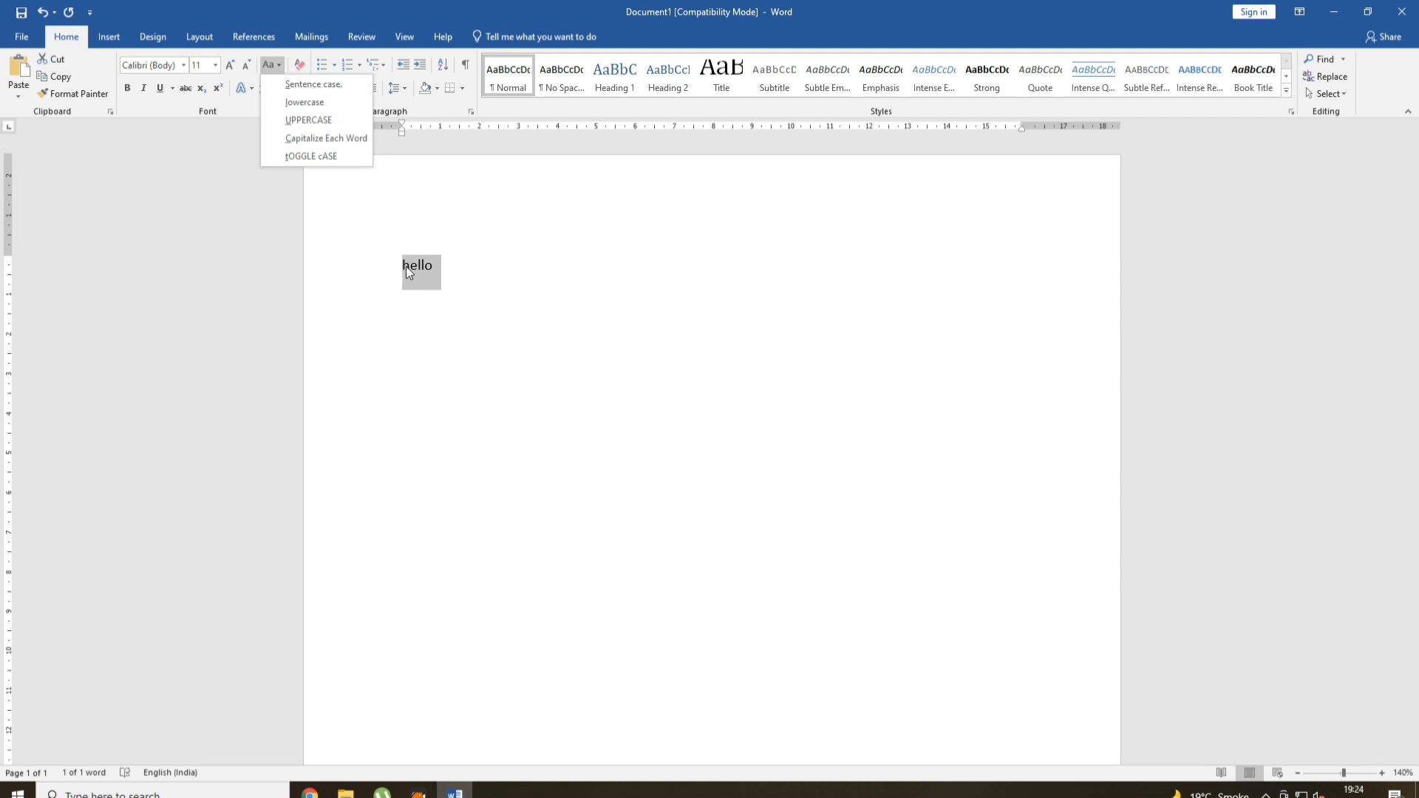
pyautogui.click(320, 84)
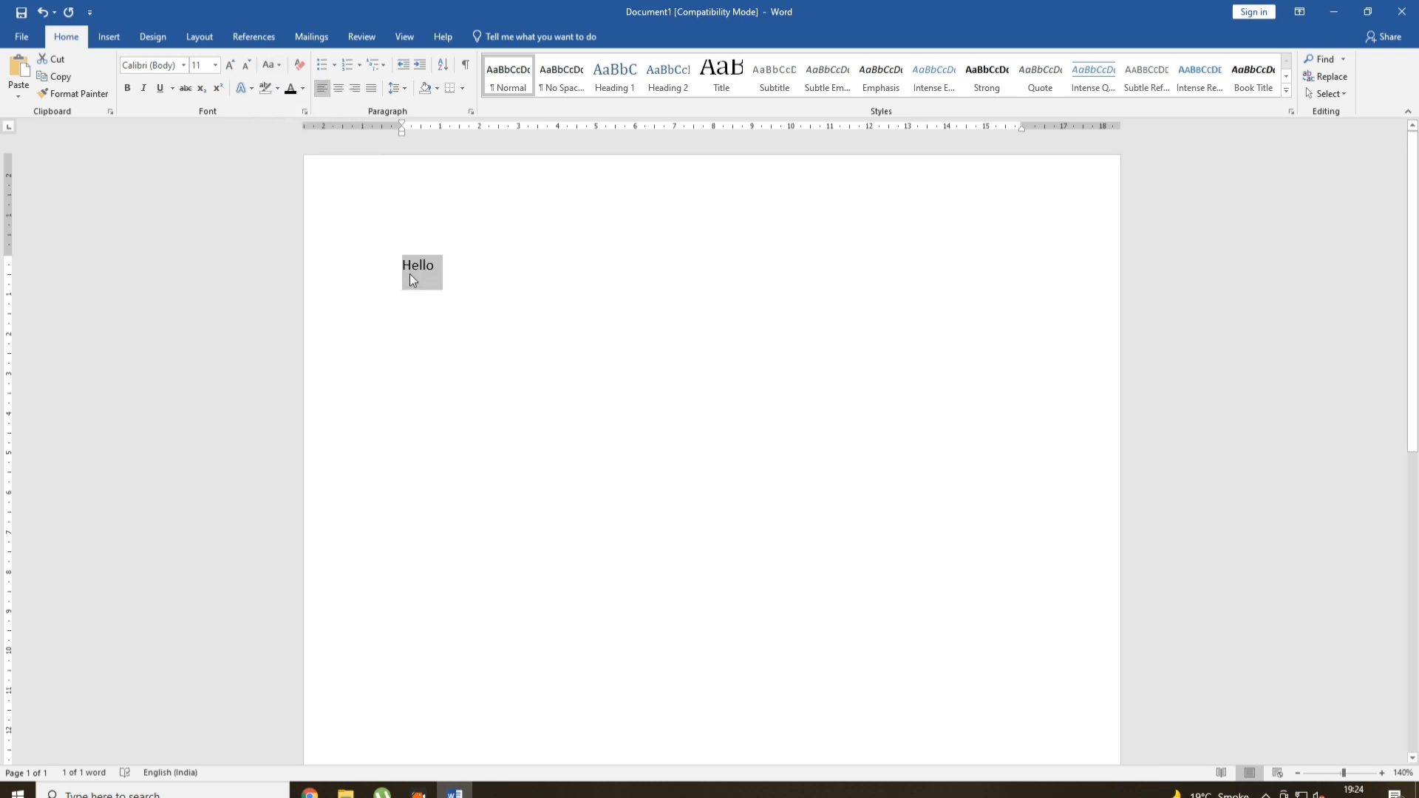
# Convert the word to lowercase and then to UPPERCASE
pyautogui.click(271, 73)
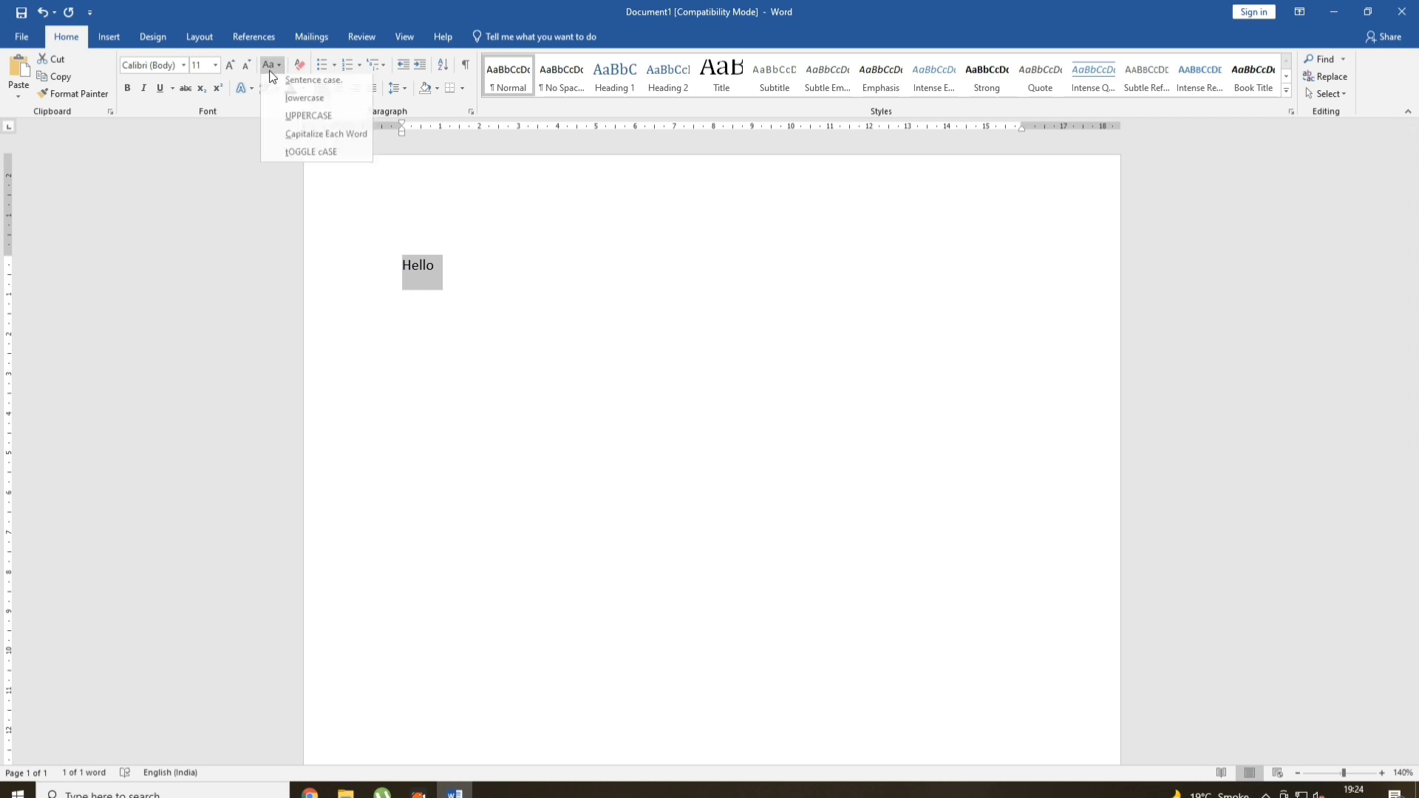
pyautogui.click(303, 103)
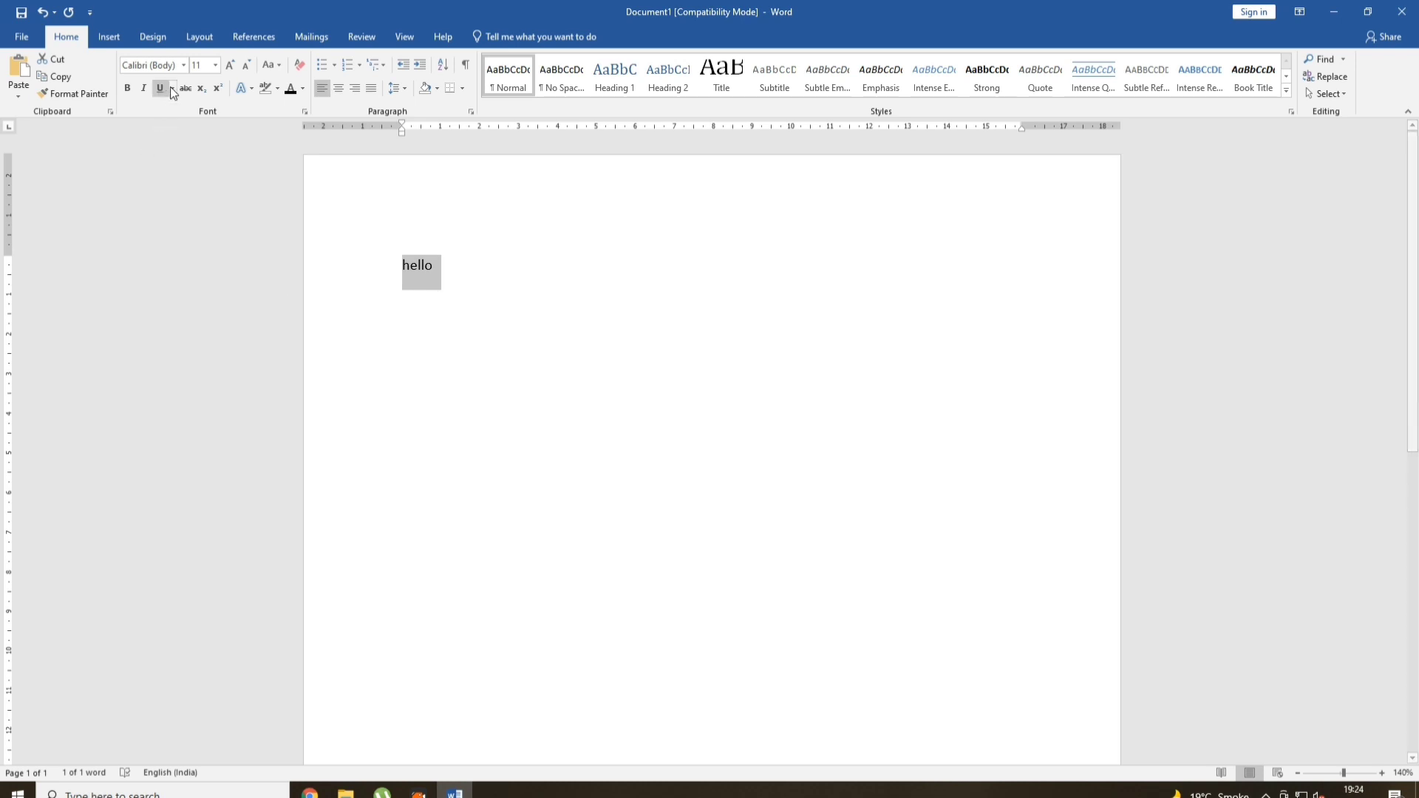
pyautogui.click(270, 65)
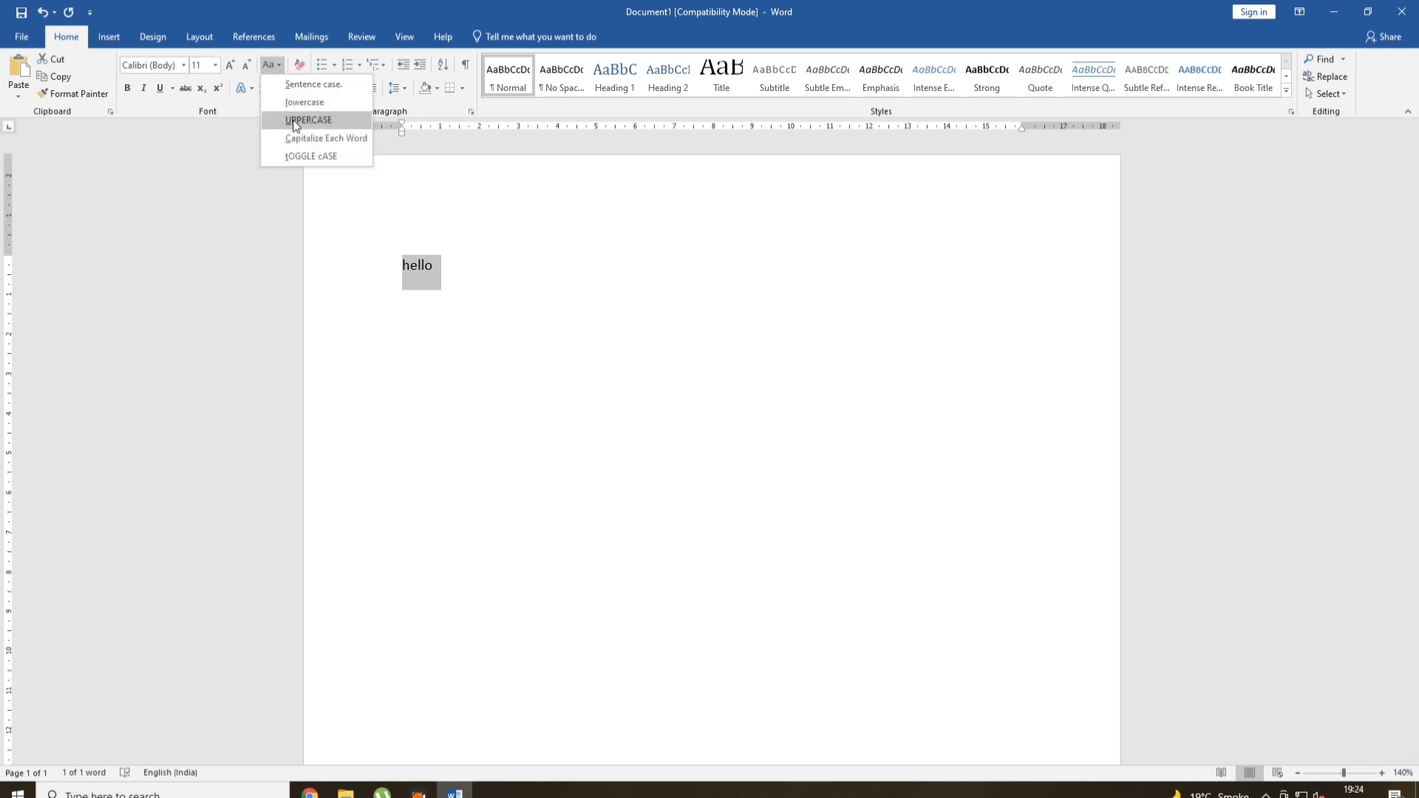
pyautogui.click(294, 121)
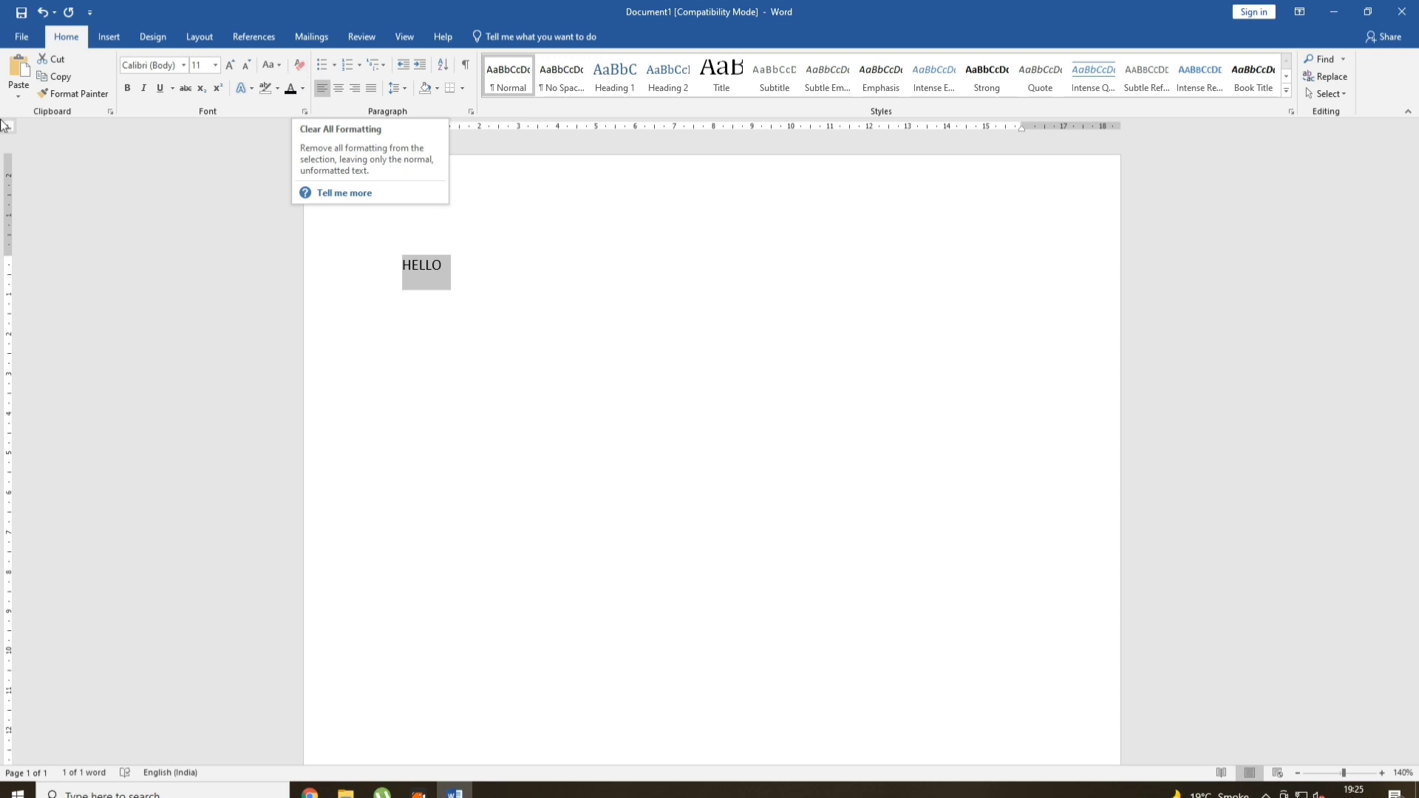
# Delete all the text from the document and generate sample paragraphs with the =rand() function
pyautogui.press('Left')
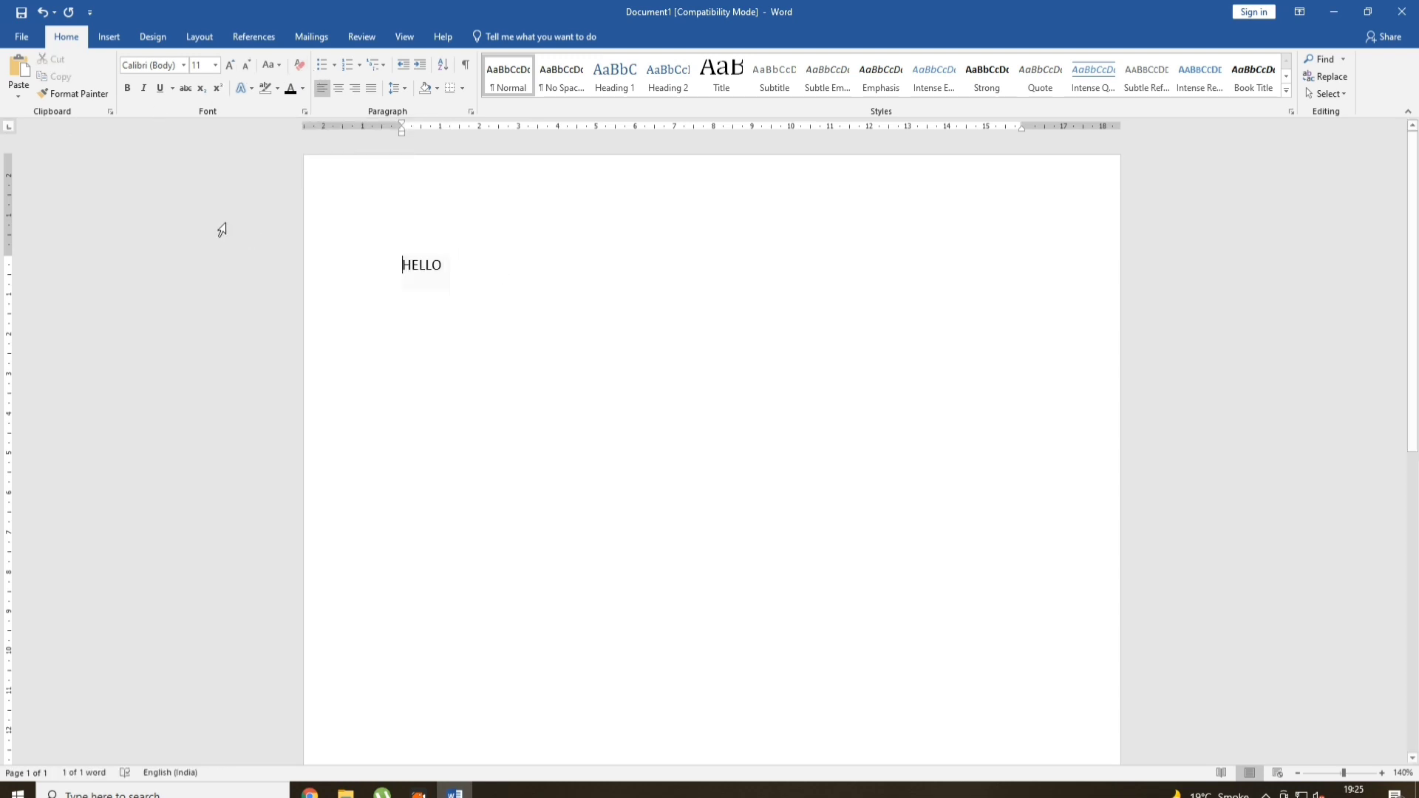
pyautogui.hotkey('ctrl', 'a')
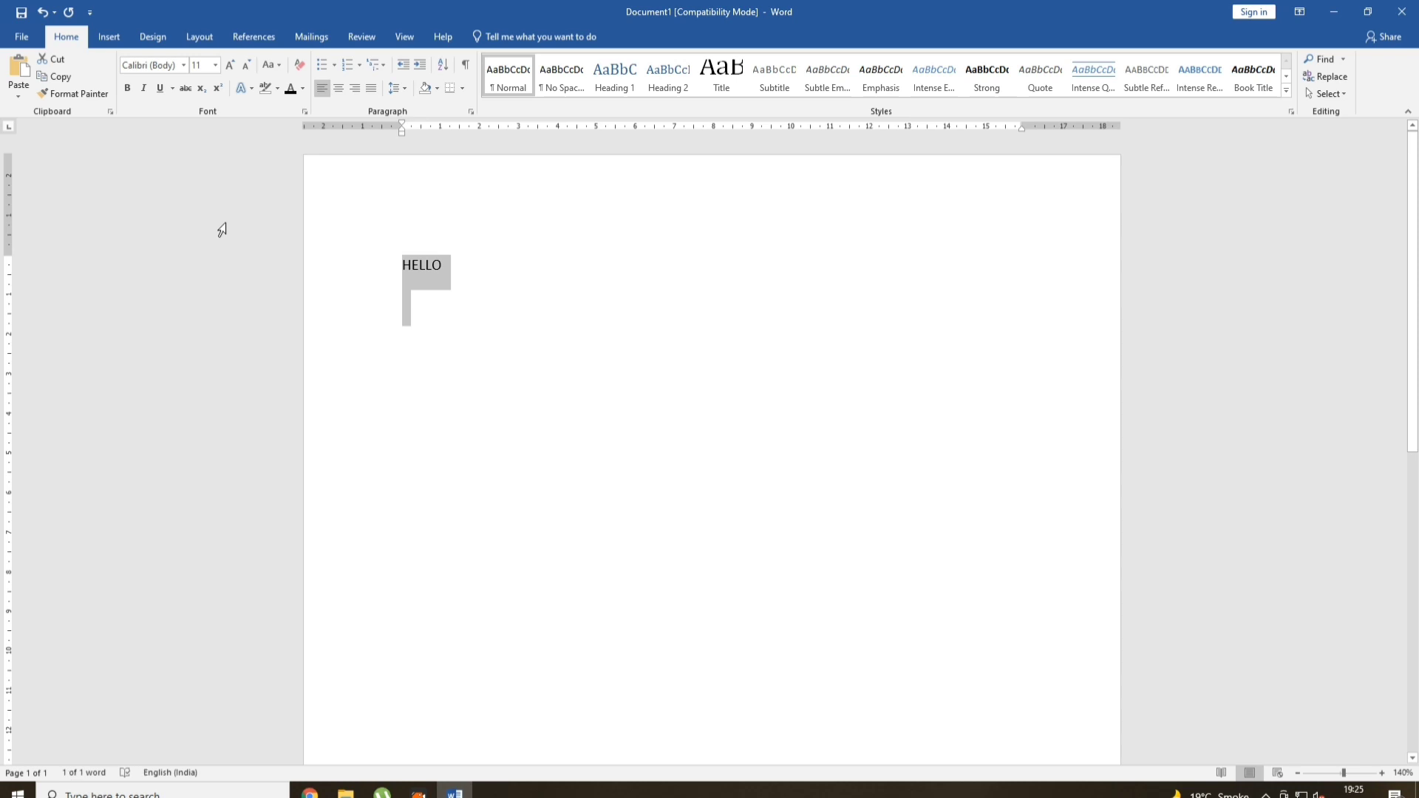
pyautogui.press('Delete')
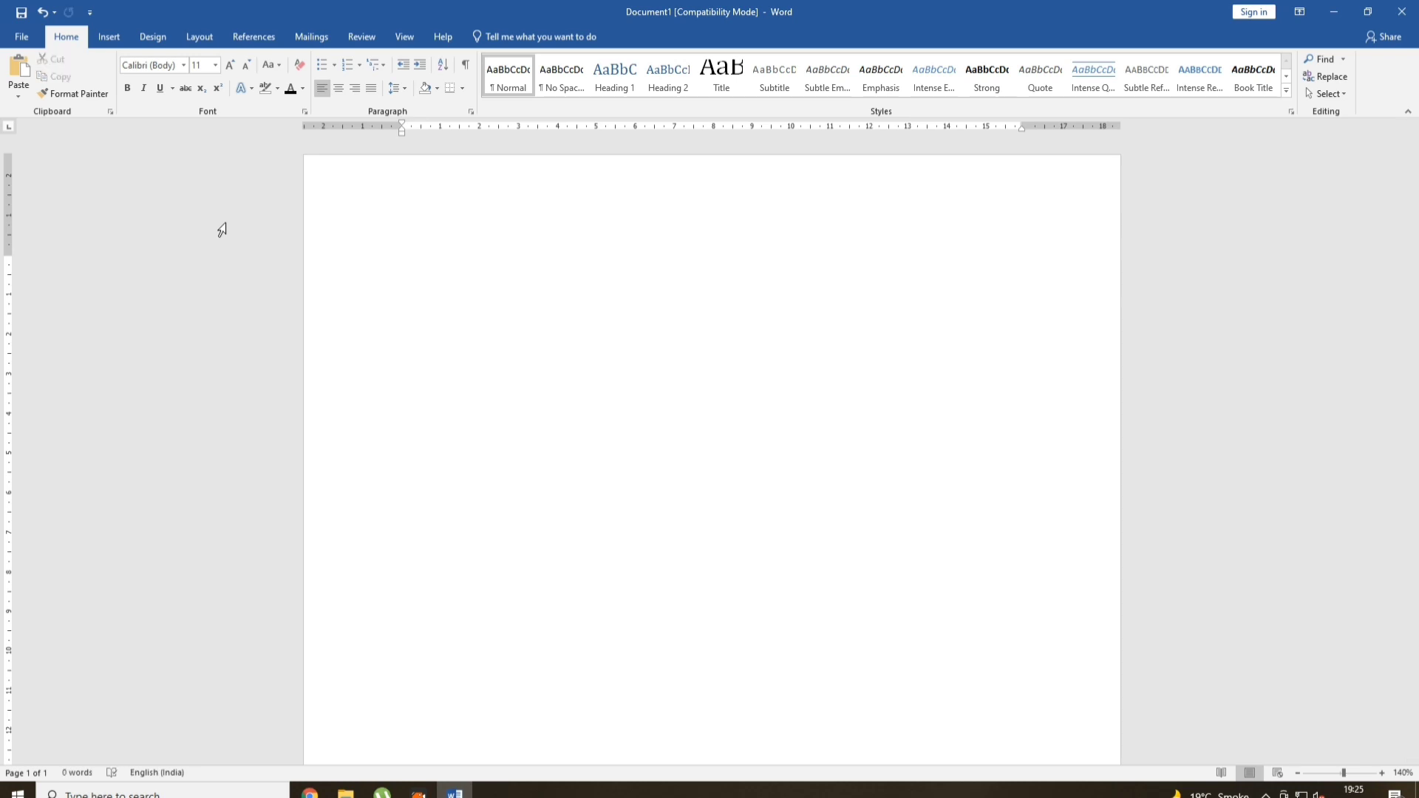
pyautogui.write('=rand()')
pyautogui.press('Return')
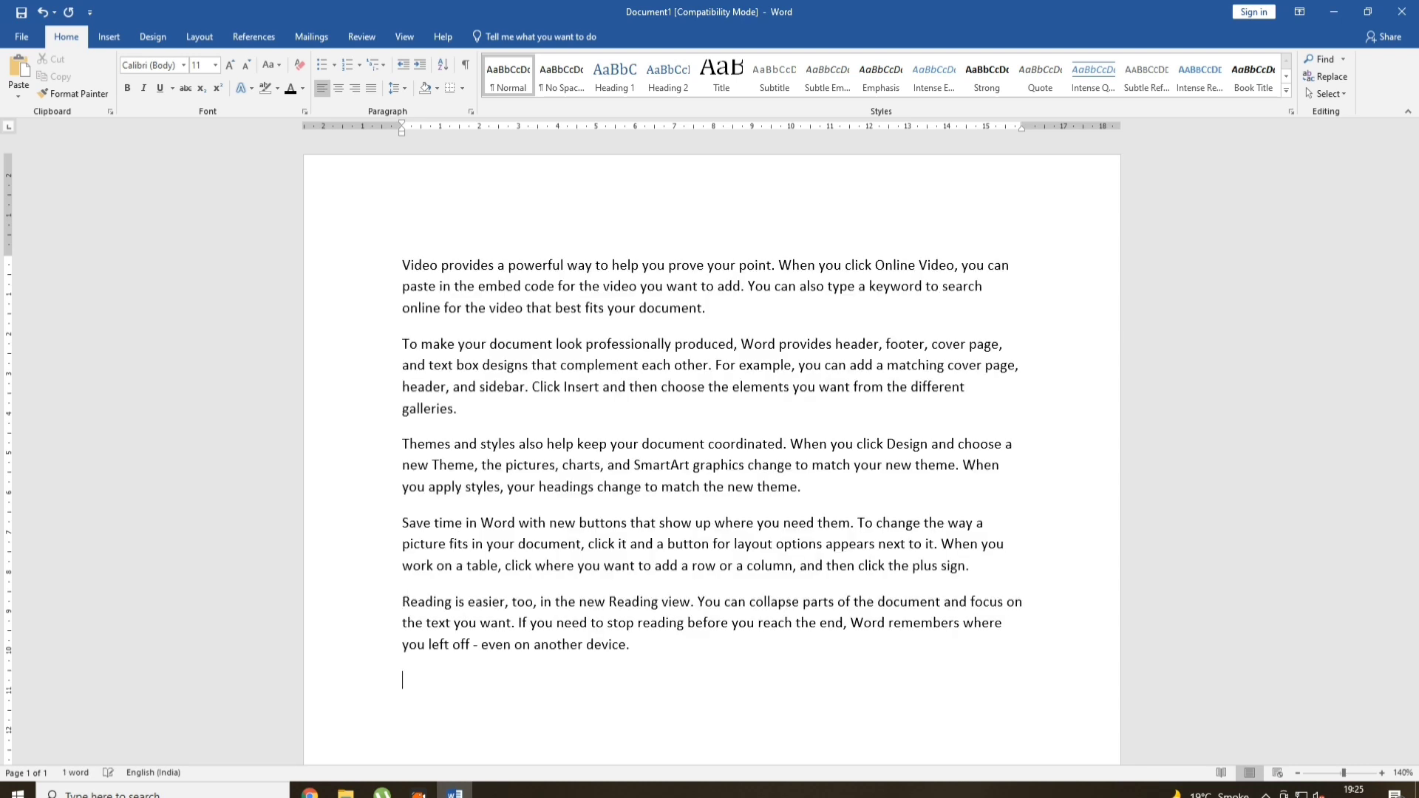
# Make the first paragraph bold, italic and underlined
pyautogui.moveTo(708, 313); pyautogui.dragTo(259, 251)
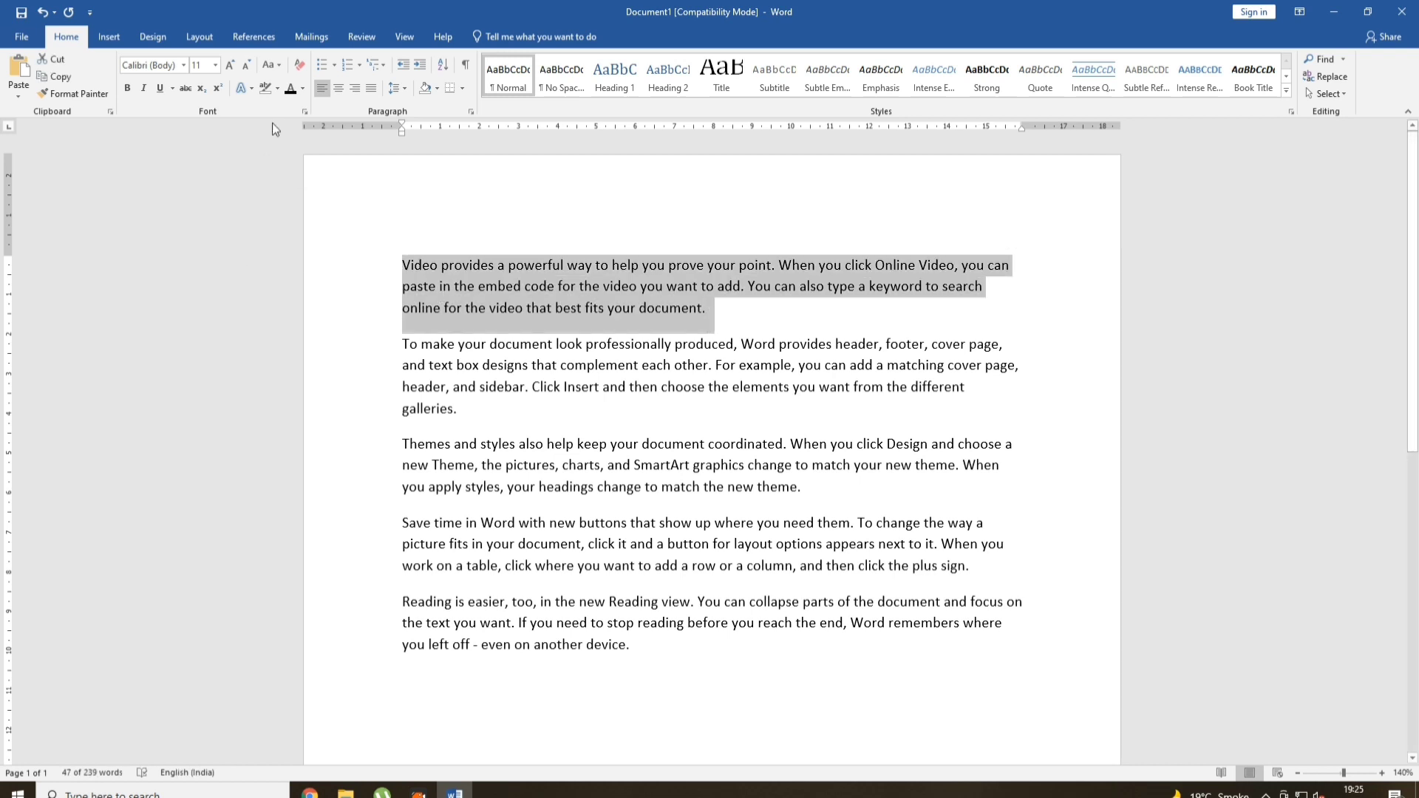
pyautogui.click(132, 89)
pyautogui.click(146, 88)
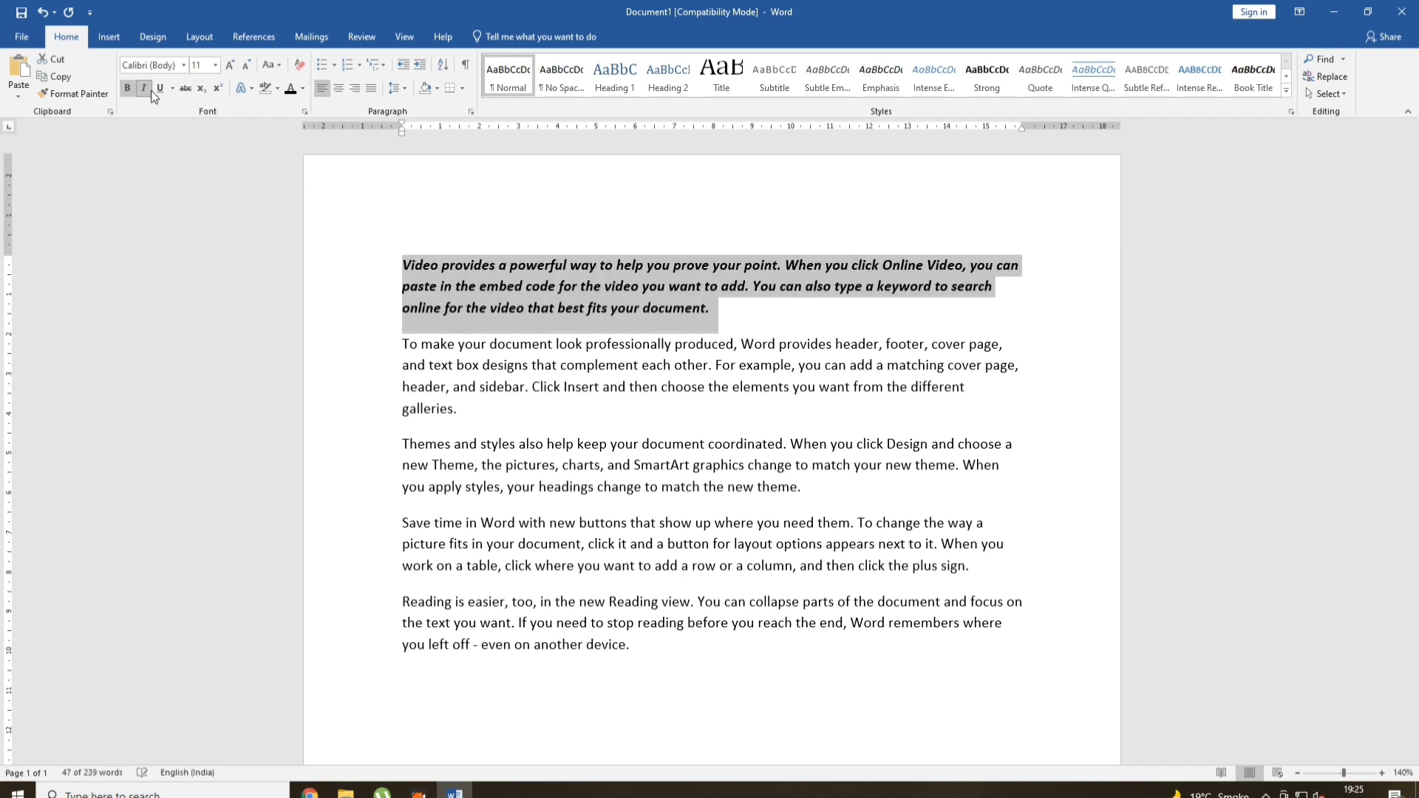
pyautogui.click(151, 90)
pyautogui.click(158, 90)
pyautogui.click(145, 89)
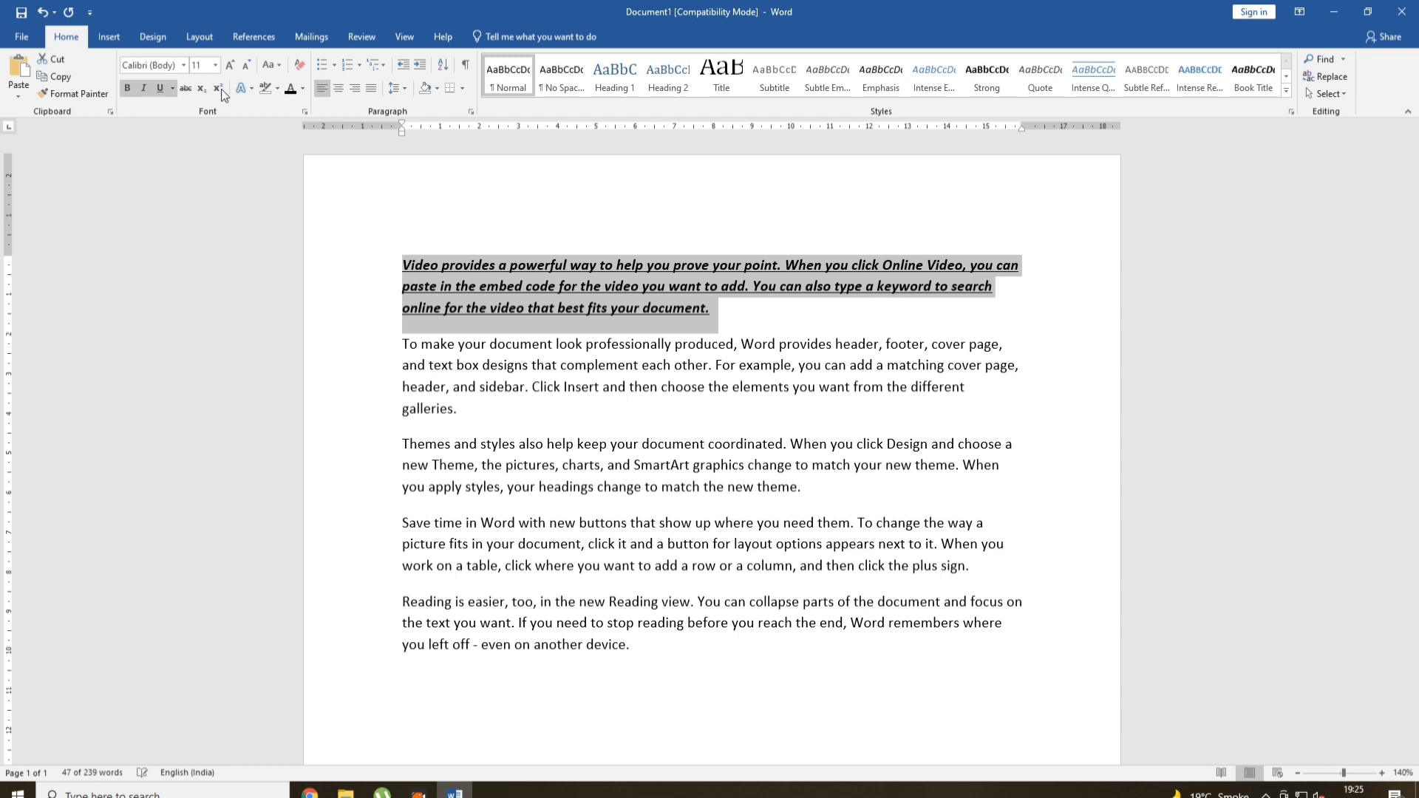
# Color the first paragraph's text orange and apply the last preset of the text effects gallery to it
pyautogui.click(302, 88)
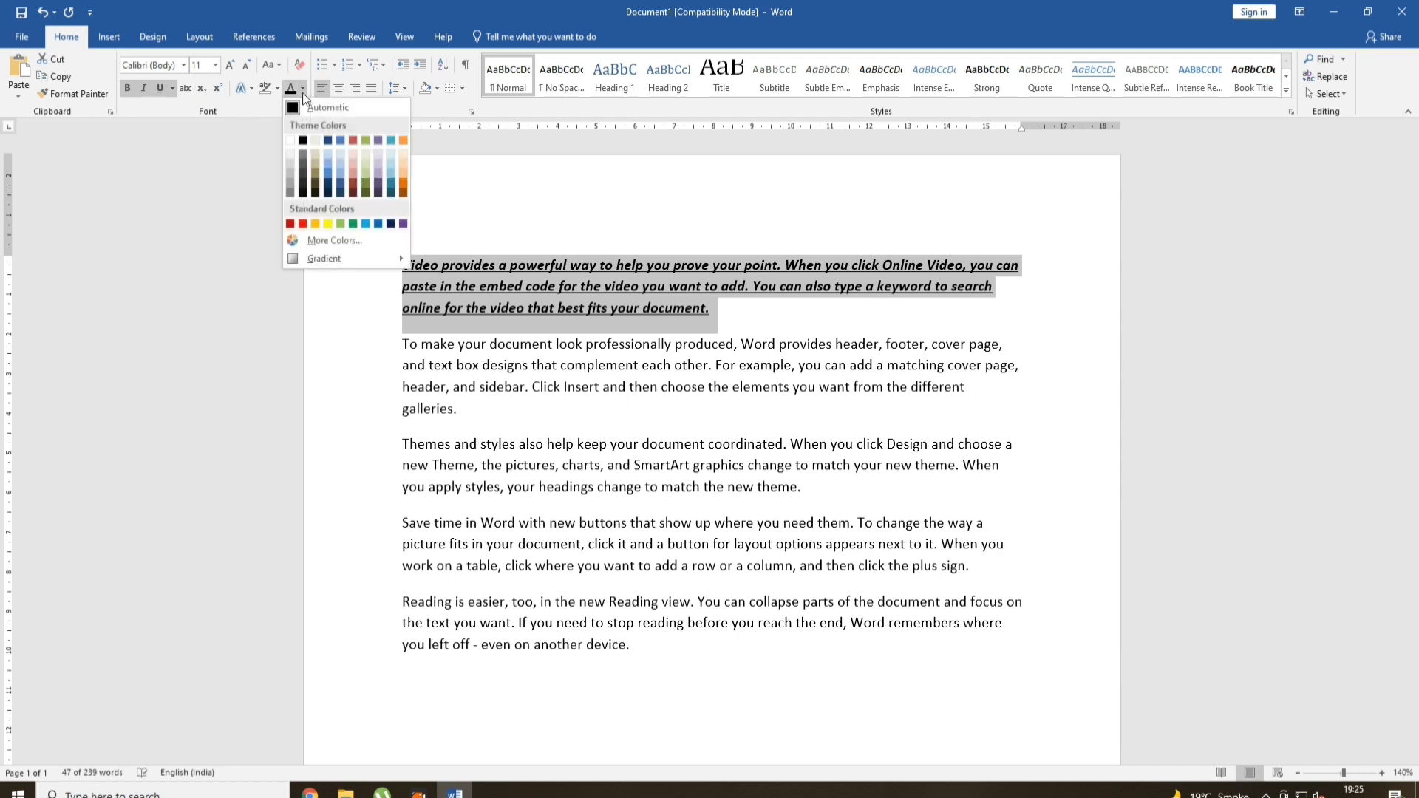
pyautogui.click(317, 225)
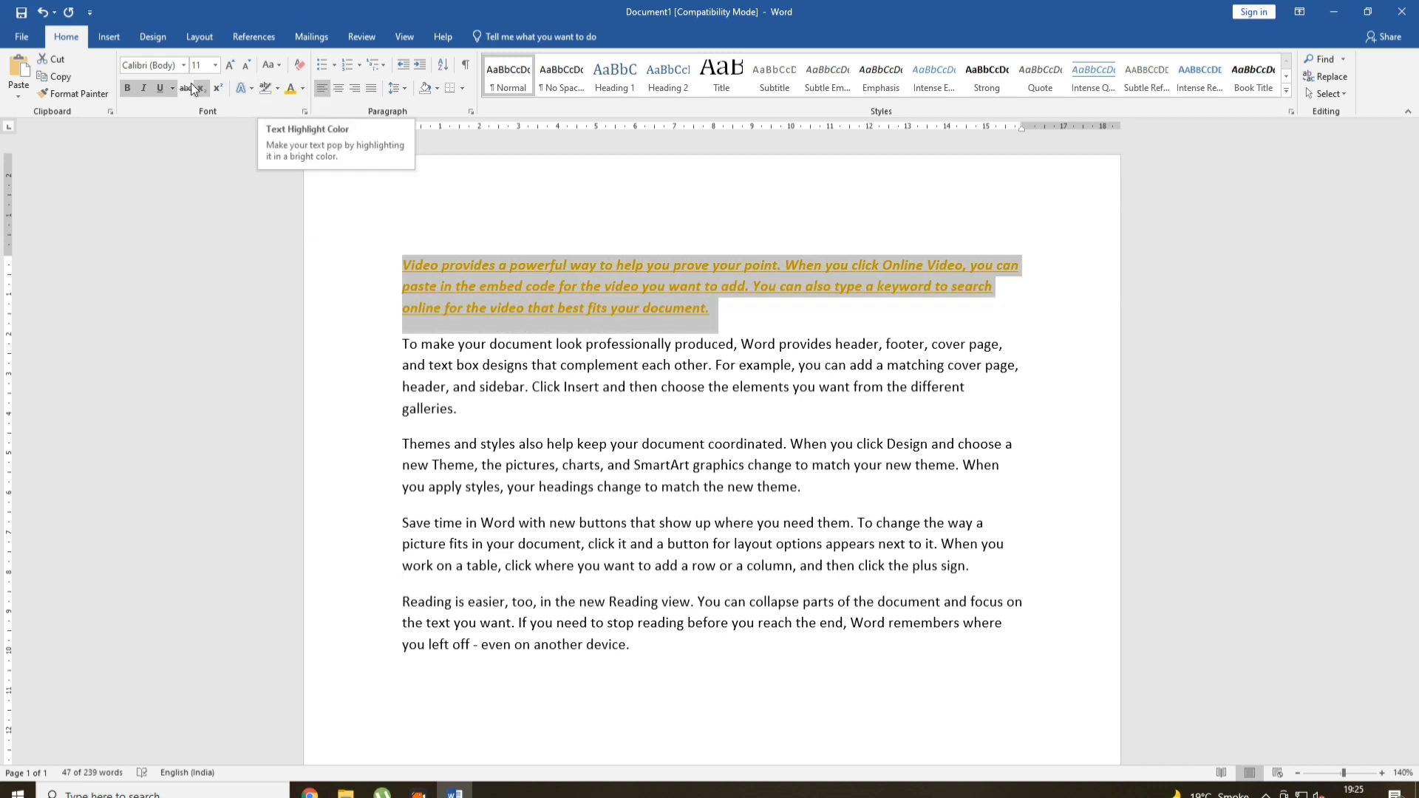
pyautogui.click(252, 87)
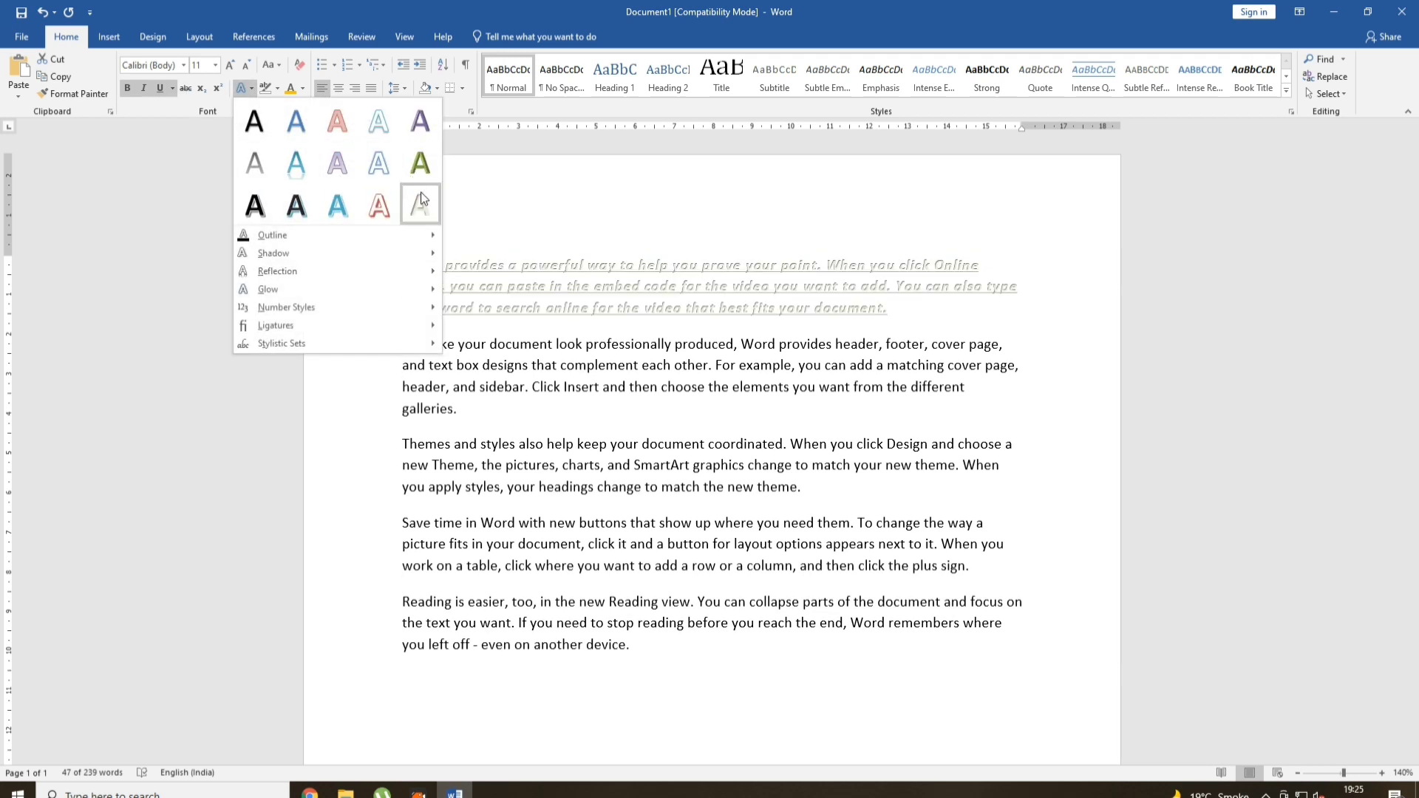
pyautogui.click(420, 199)
# Enlarge the first paragraph's text step by step to size 20 and set its font to Algerian
pyautogui.click(230, 65)
pyautogui.click(230, 65)
pyautogui.click(230, 65)
pyautogui.click(230, 65)
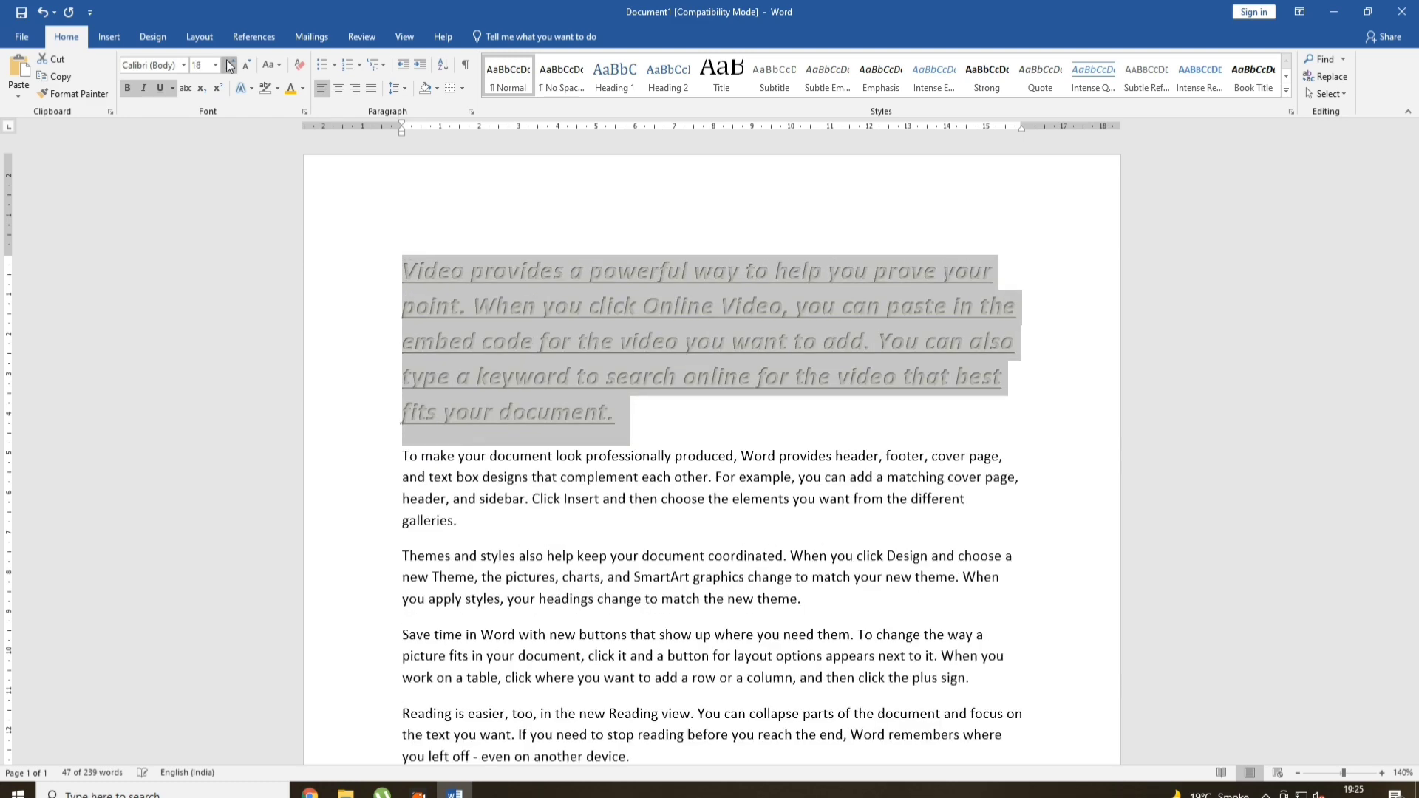
pyautogui.click(230, 65)
pyautogui.click(184, 65)
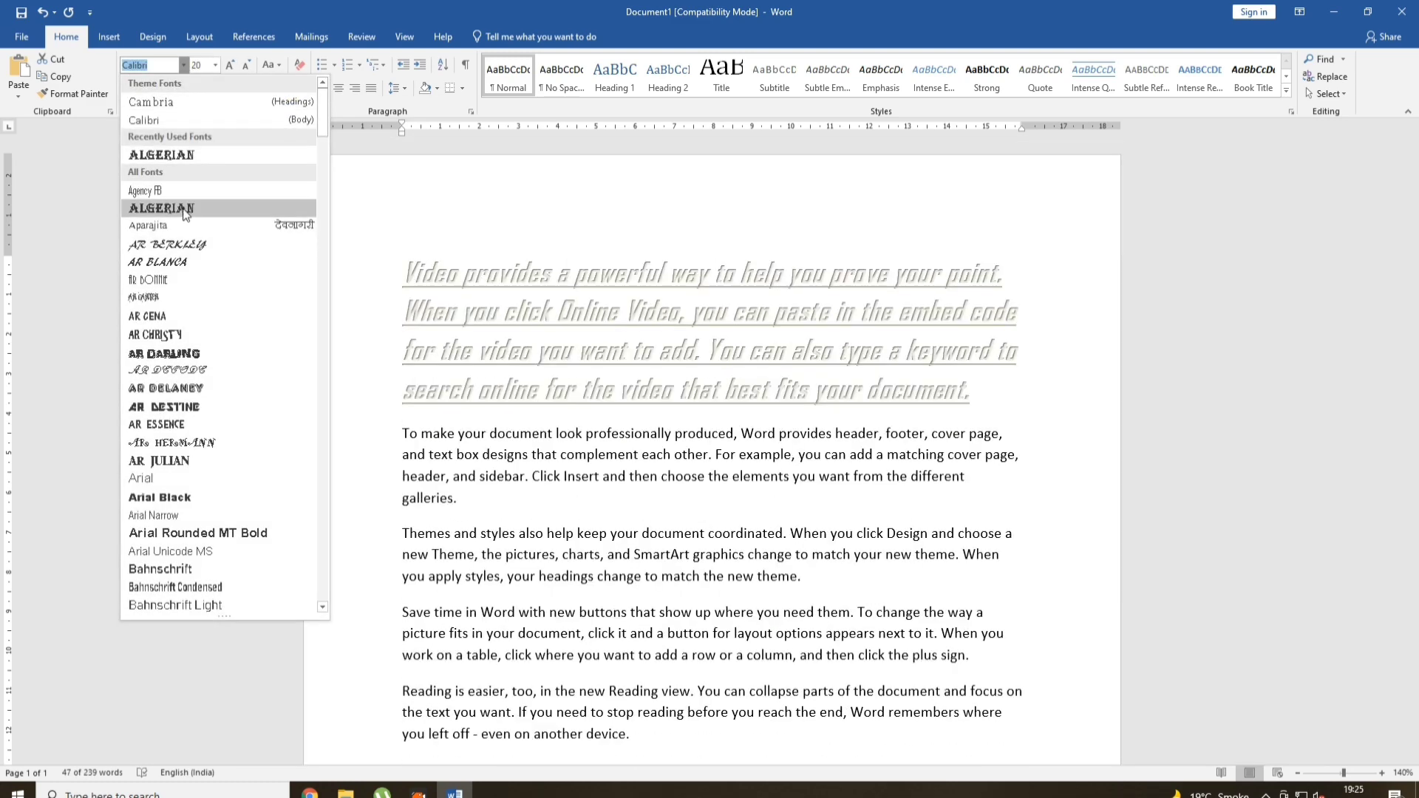
pyautogui.click(185, 210)
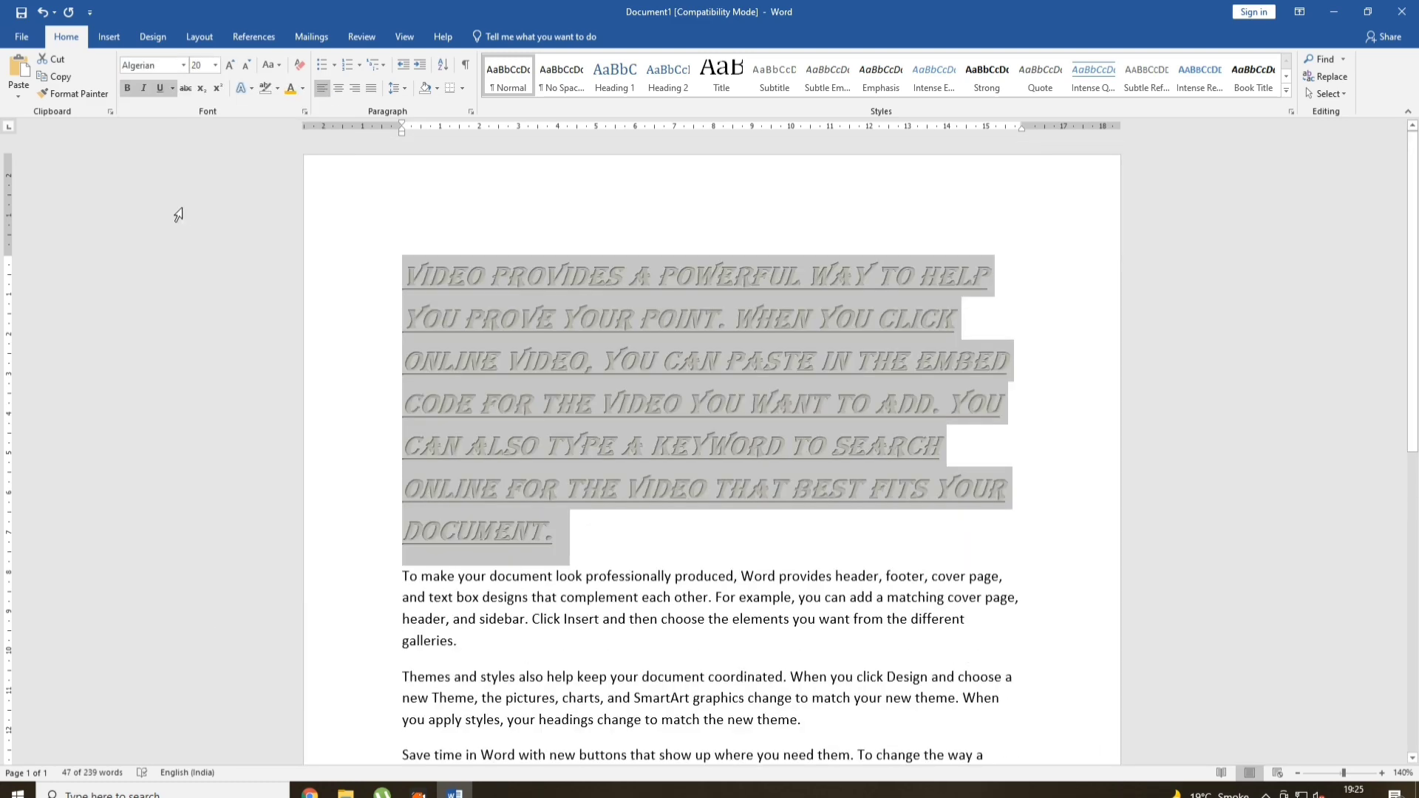
# Clear all formatting from the first paragraph and restyle it as bold, italic, dark red text
pyautogui.click(299, 64)
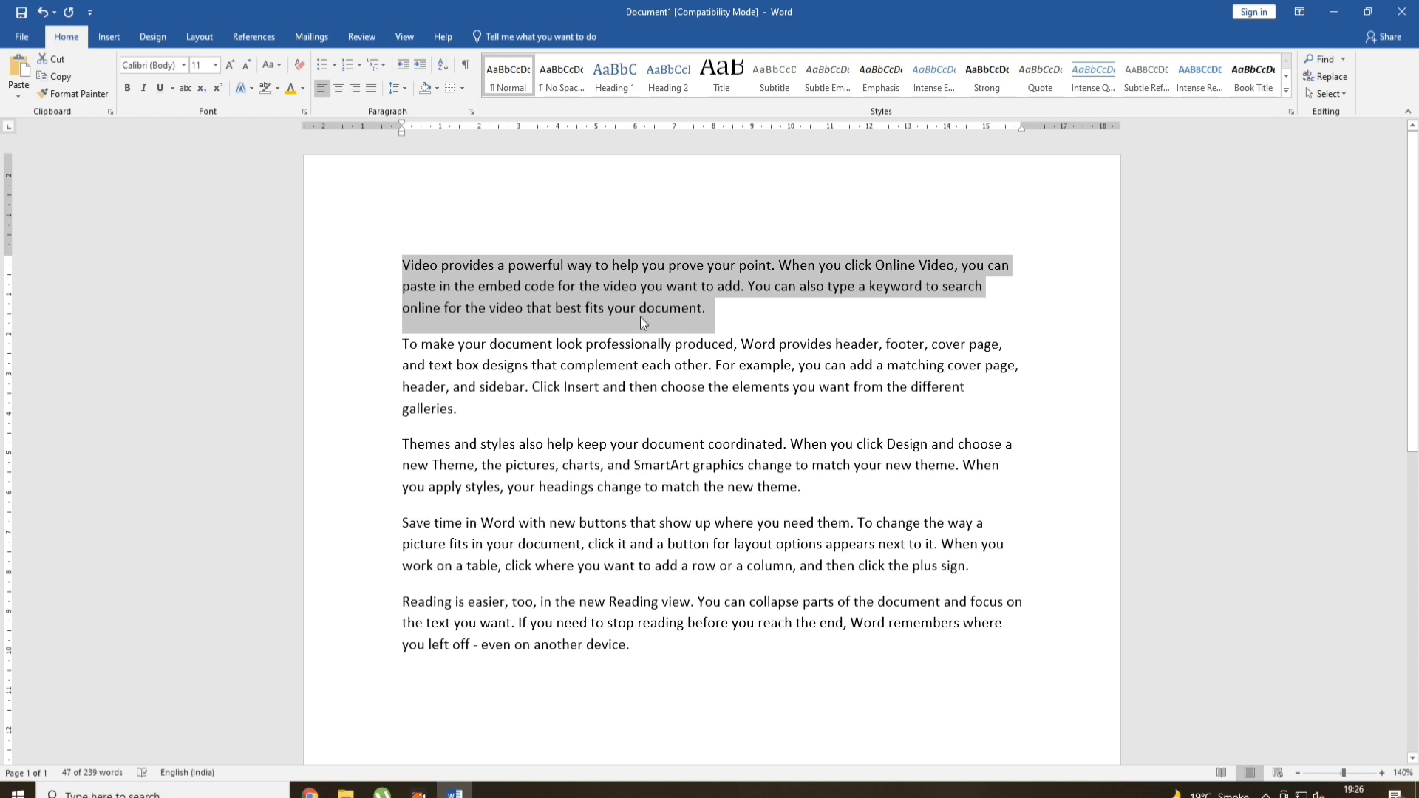
pyautogui.click(292, 88)
pyautogui.click(130, 90)
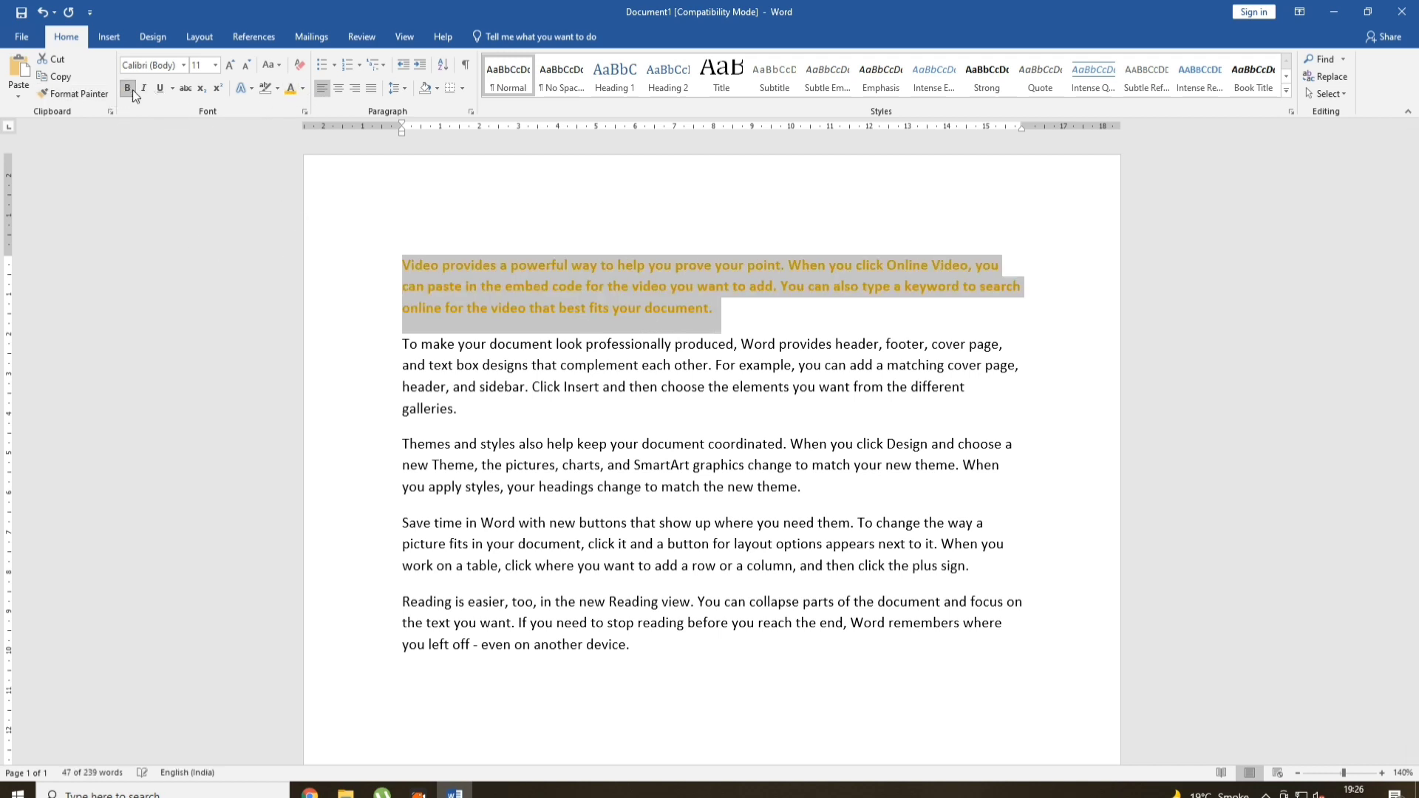
pyautogui.click(132, 90)
pyautogui.click(144, 89)
pyautogui.click(303, 88)
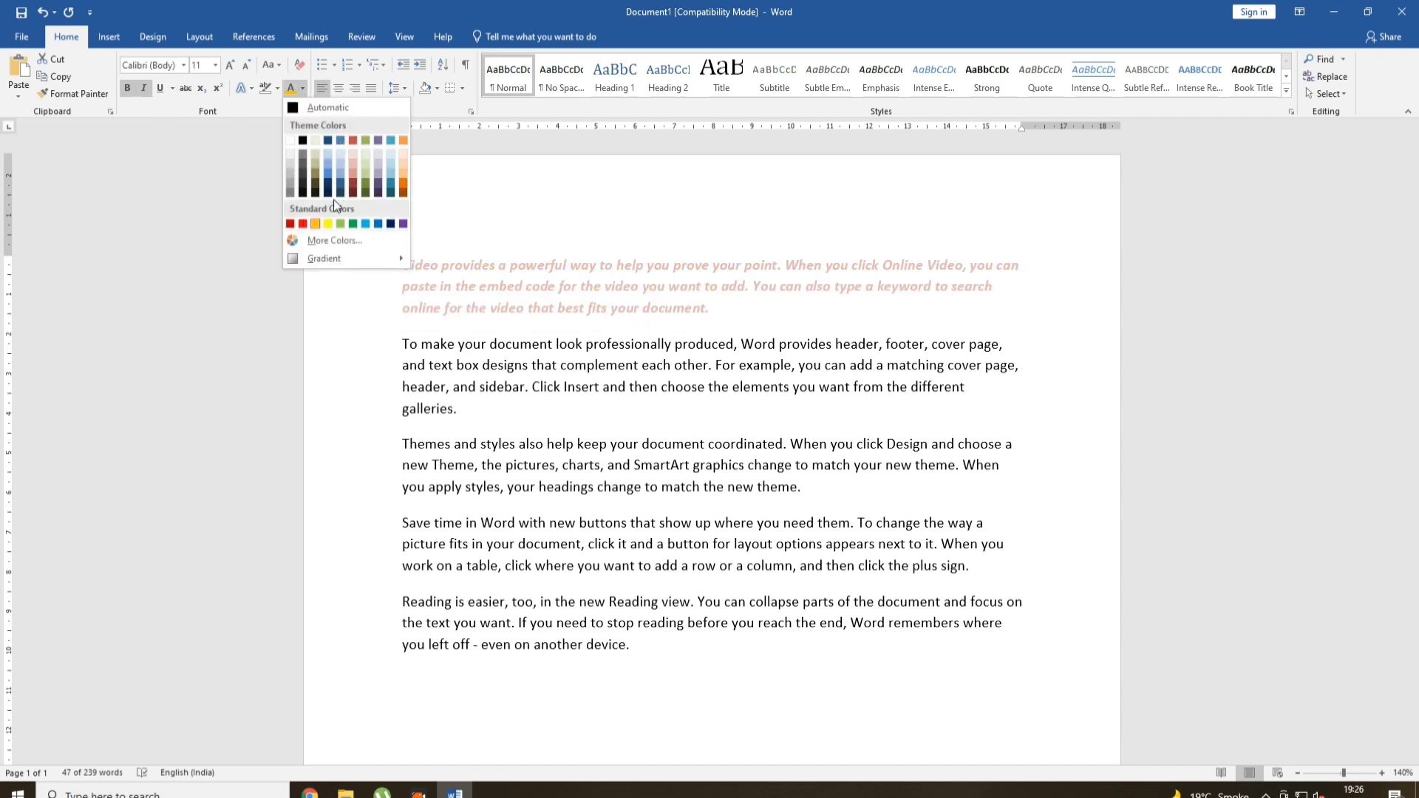
pyautogui.click(291, 224)
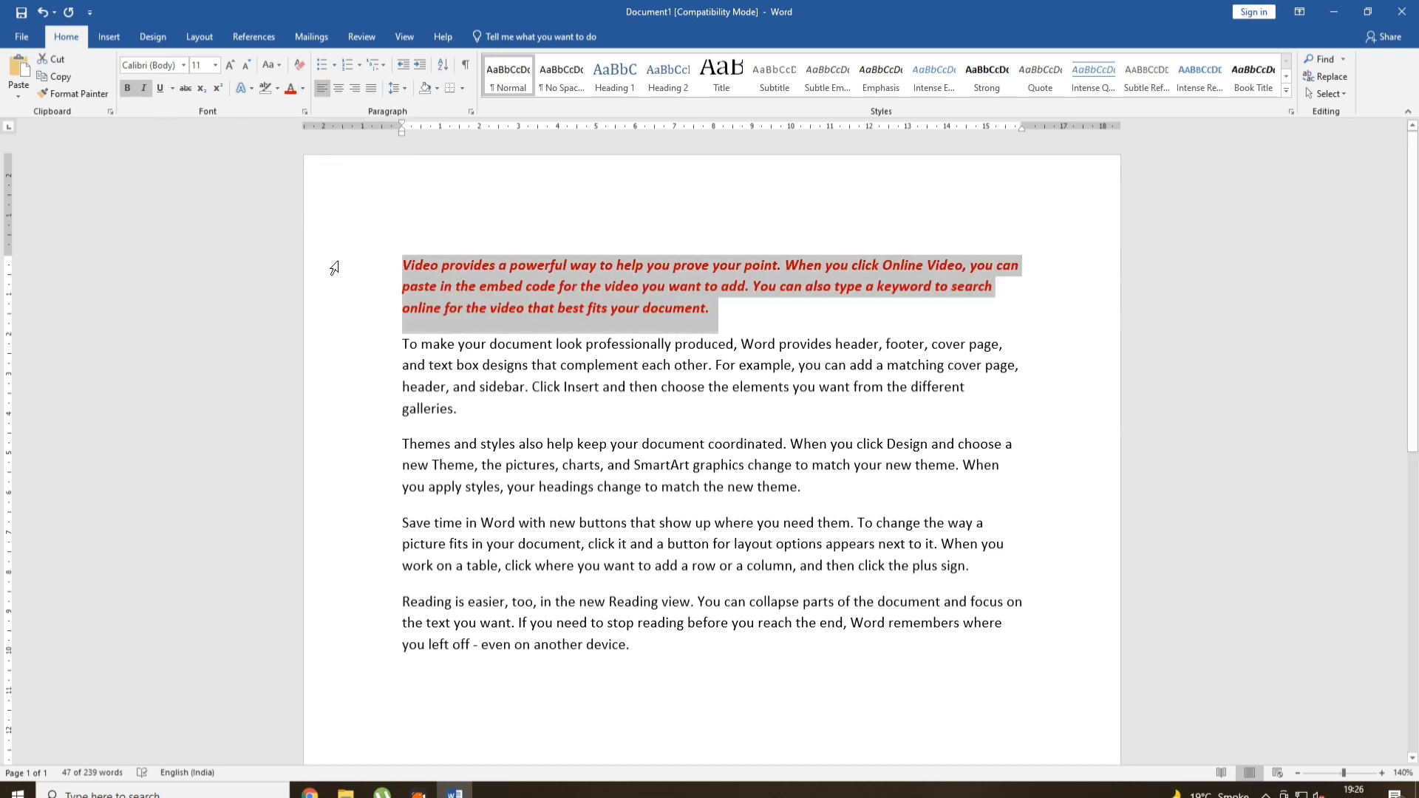
# Copy the first paragraph's formatting onto the whole third paragraph, starting "Themes and styles", with Format Painter
pyautogui.click(705, 387)
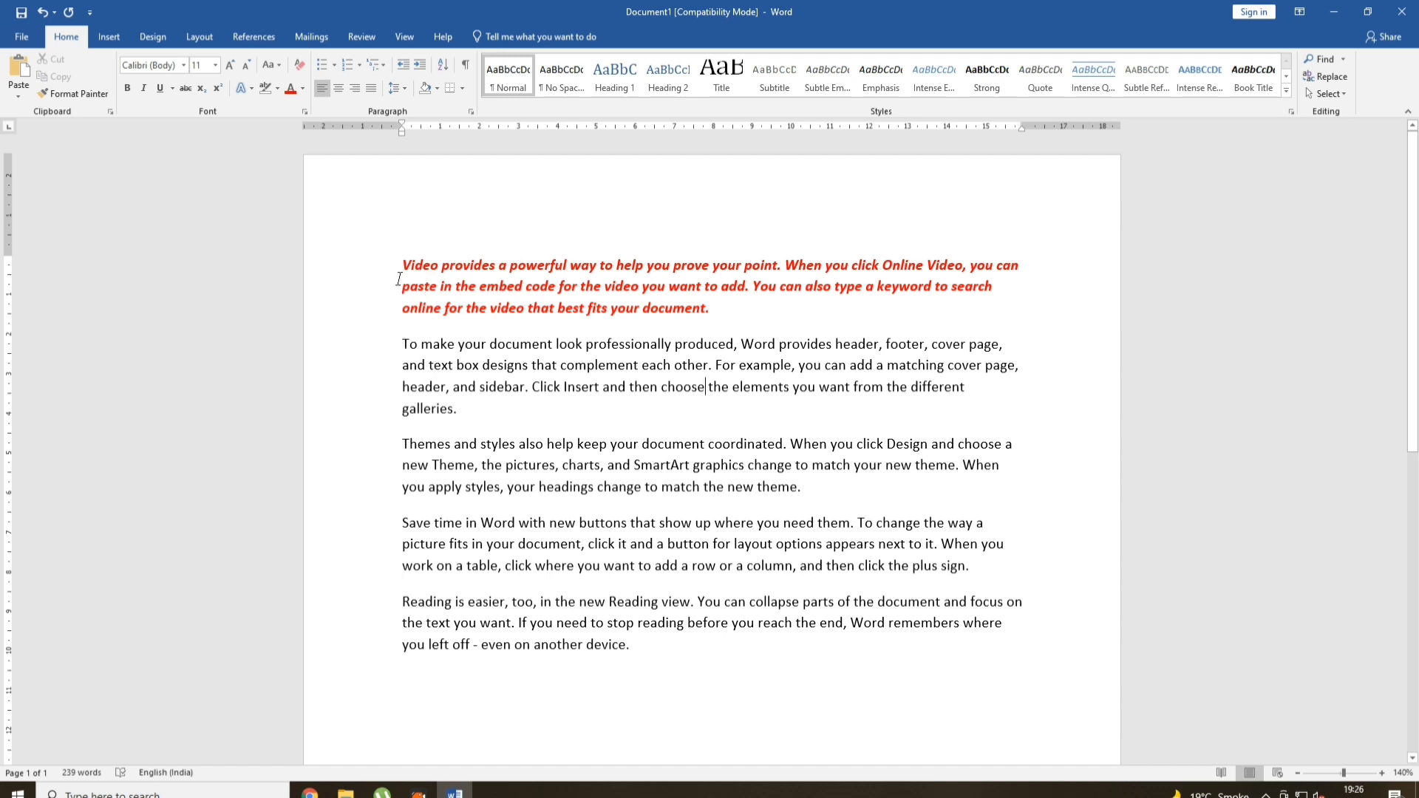
pyautogui.moveTo(403, 266); pyautogui.dragTo(423, 259)
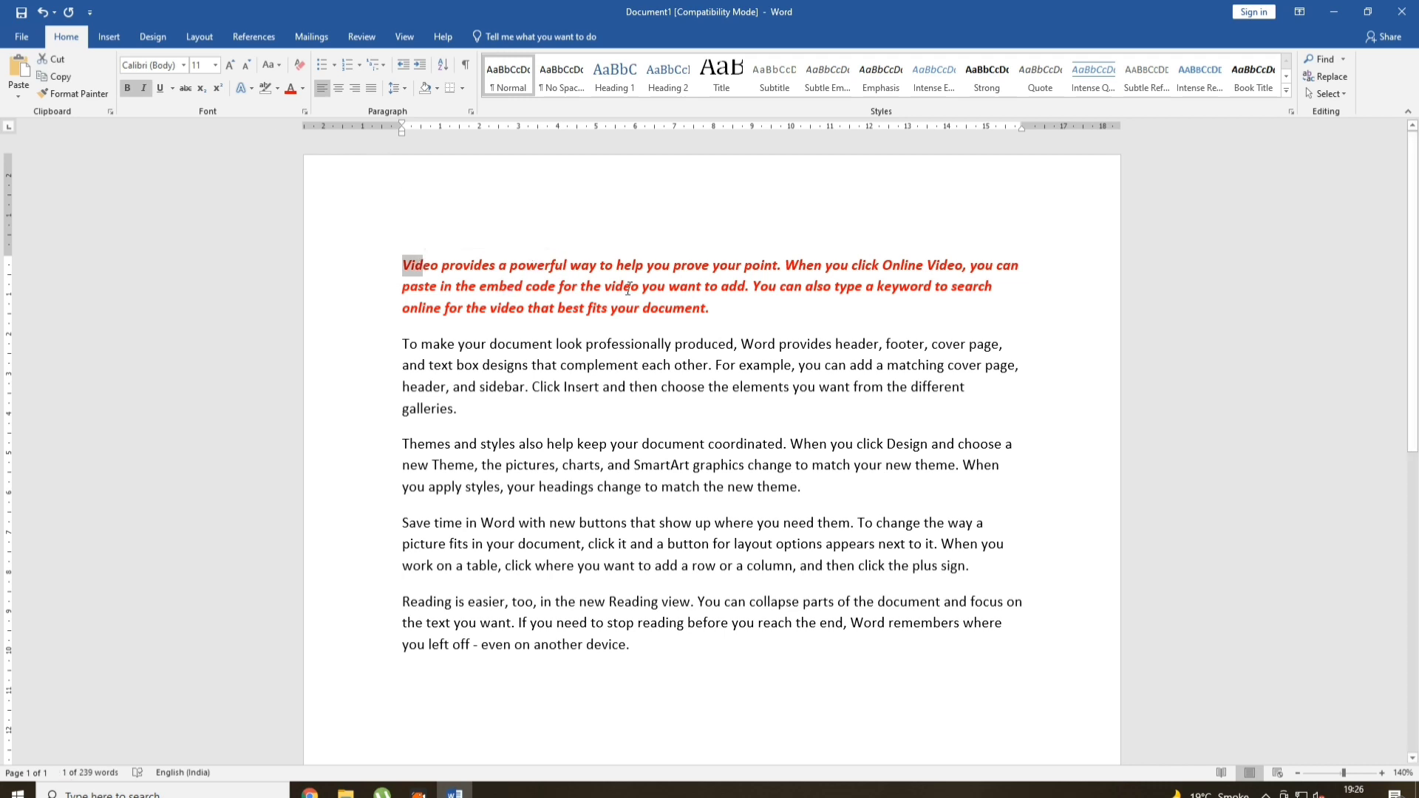
pyautogui.click(74, 93)
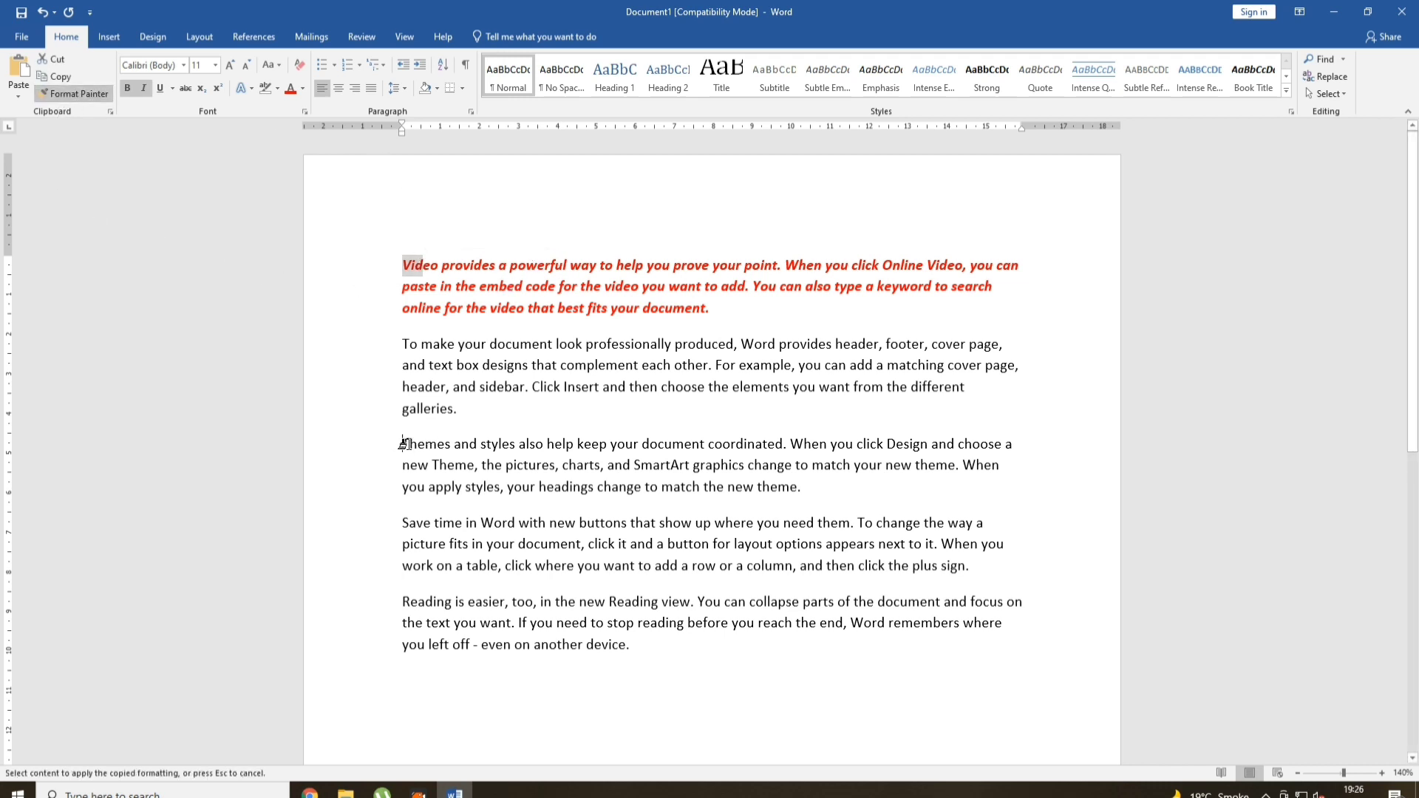
pyautogui.moveTo(402, 444)
pyautogui.mouseDown()
pyautogui.moveTo(708, 490)
pyautogui.moveTo(864, 490)
pyautogui.mouseUp()
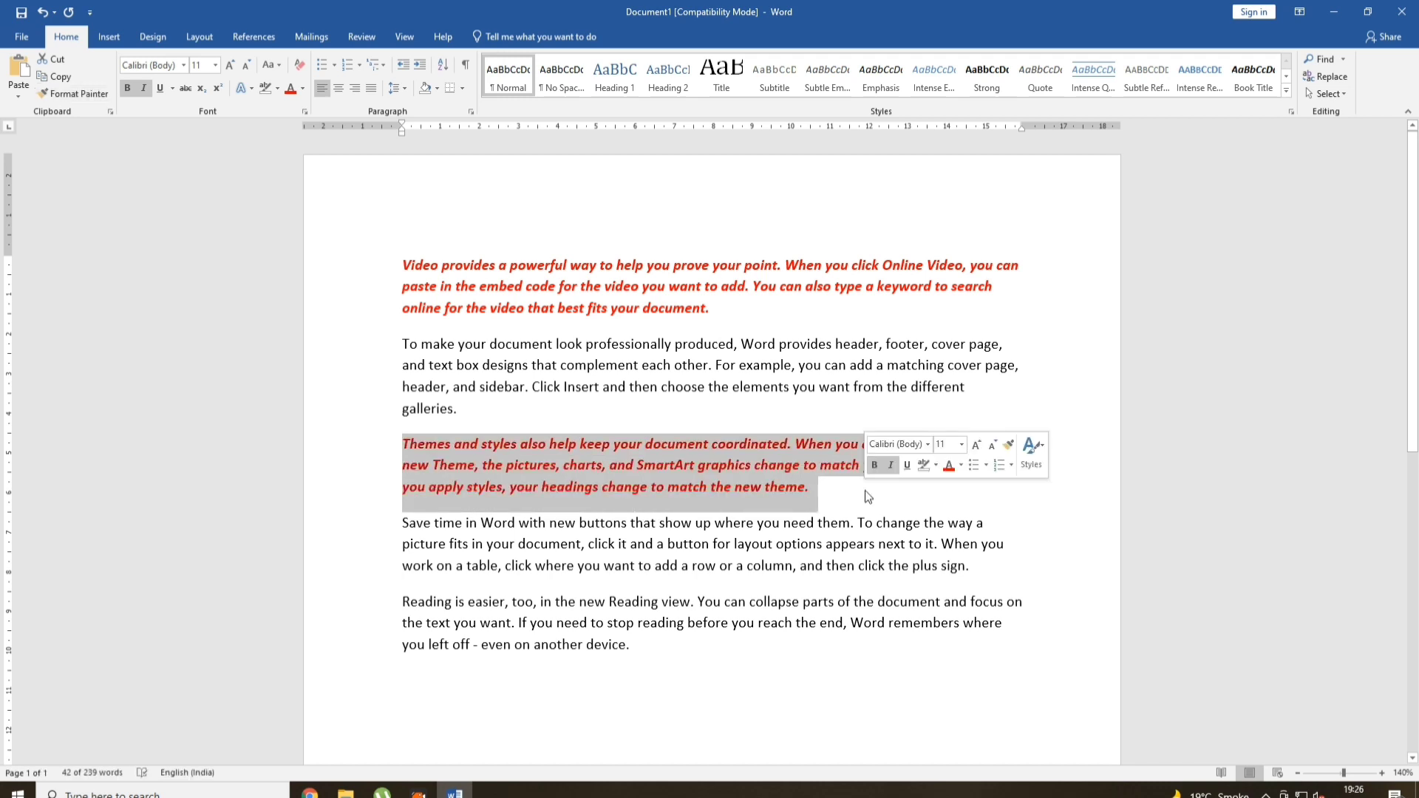
pyautogui.click(862, 495)
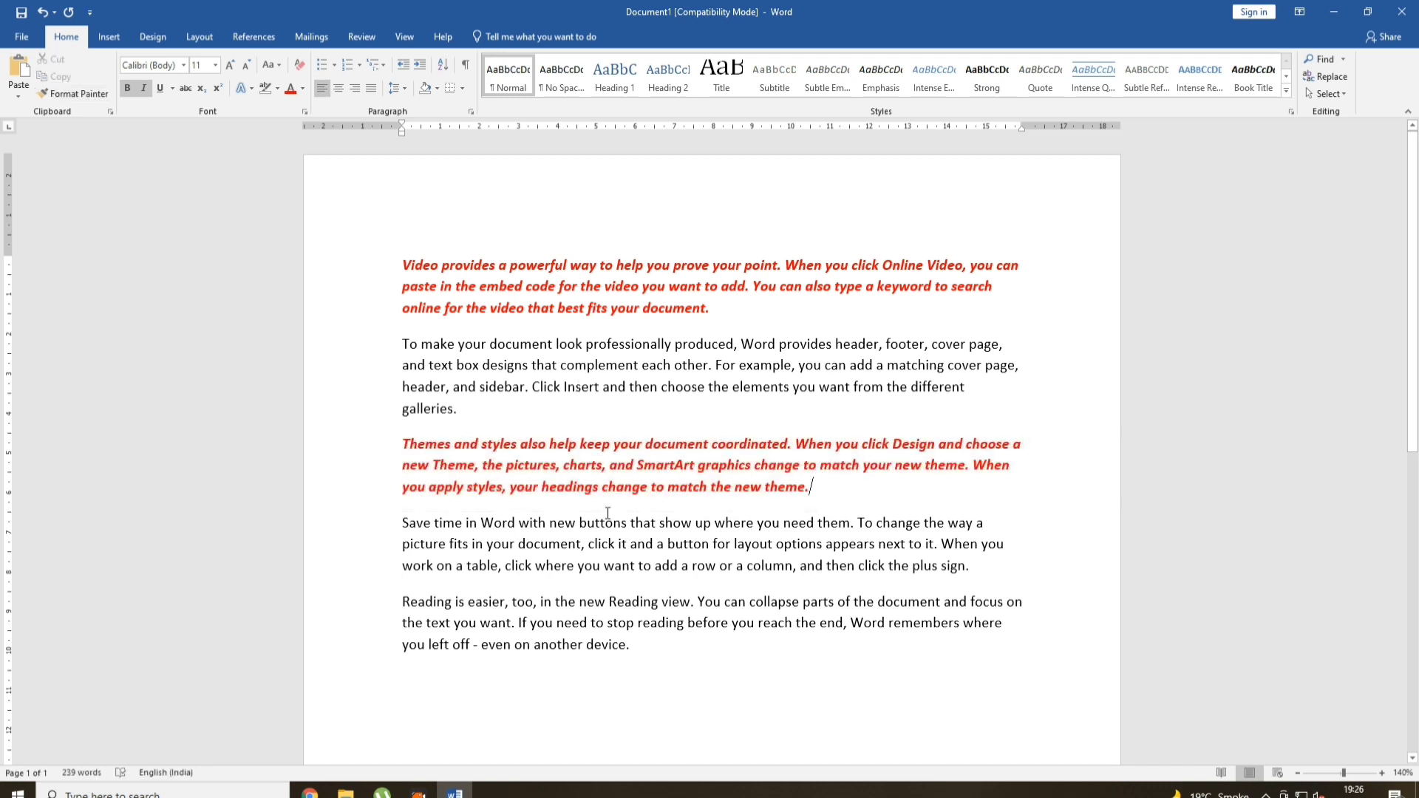